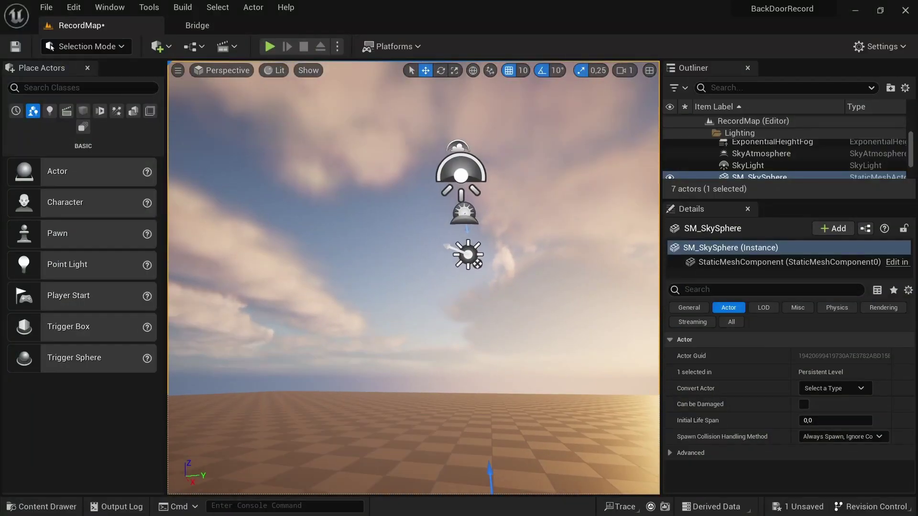
In Modeling Mode, create a Box shape on the floor and accept it
right_click_drag(412, 277, 459, 306)
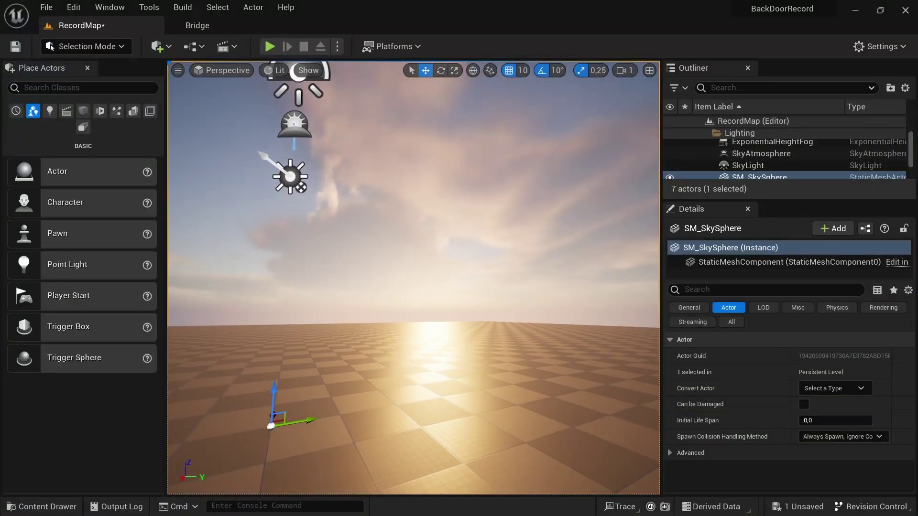
left_click(129, 111)
left_click(86, 46)
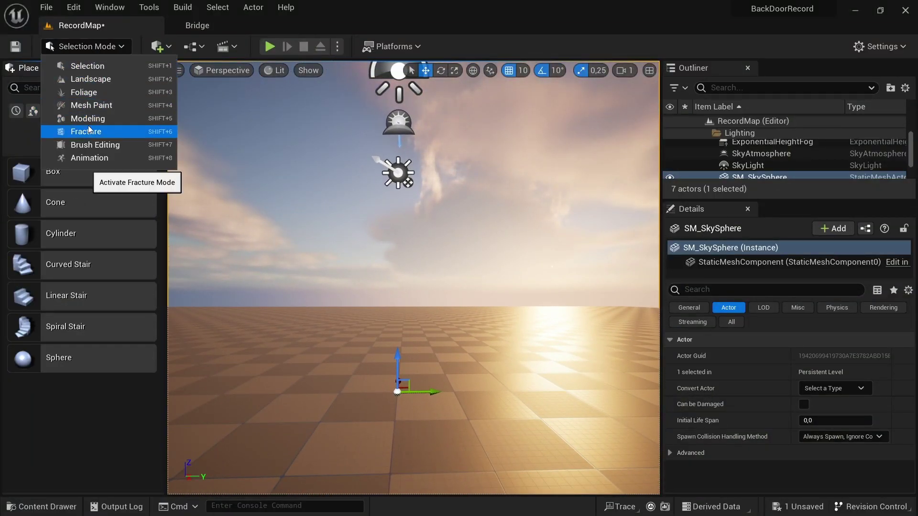
left_click(87, 110)
left_click(30, 102)
left_click(432, 409)
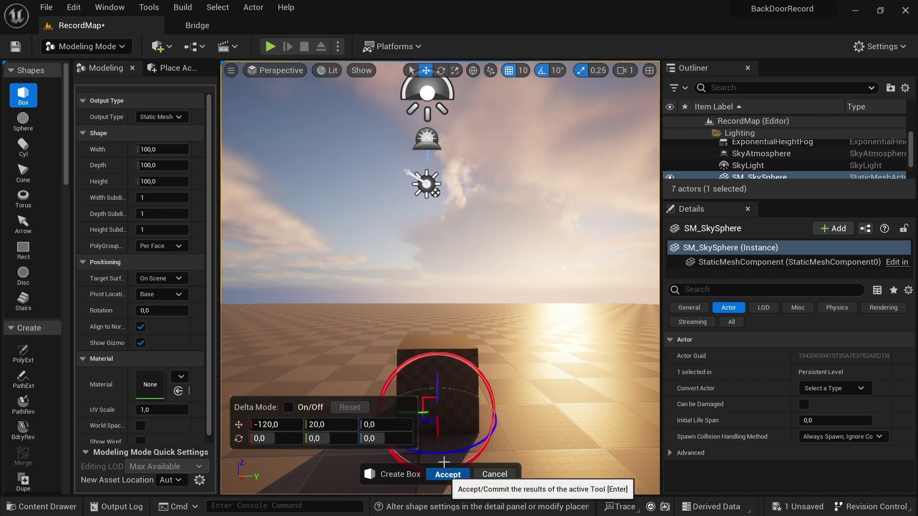
left_click(448, 474)
Scale, stretch and rotate the box 10 degrees into a tall wall
key("r")
left_click_drag(437, 411, 459, 363)
key("w")
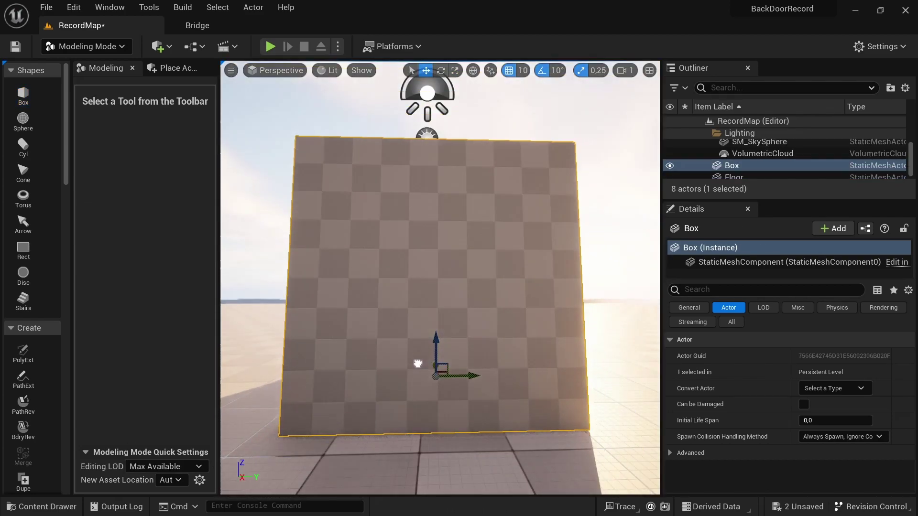
mouse_move(436, 411)
left_mouse_down()
mouse_move(444, 364)
mouse_move(430, 331)
mouse_move(434, 339)
left_mouse_up()
key("w")
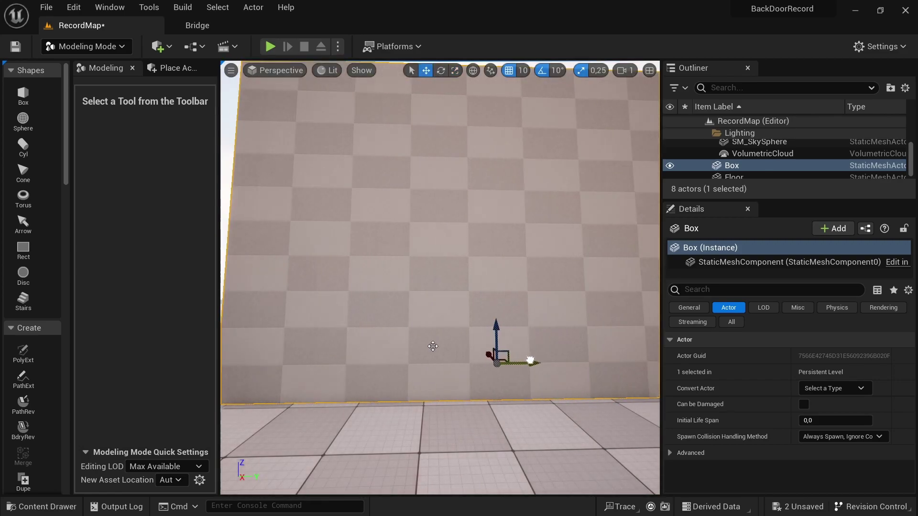
mouse_move(434, 339)
right_mouse_down()
mouse_move(372, 321)
mouse_move(553, 315)
right_mouse_up()
key("r")
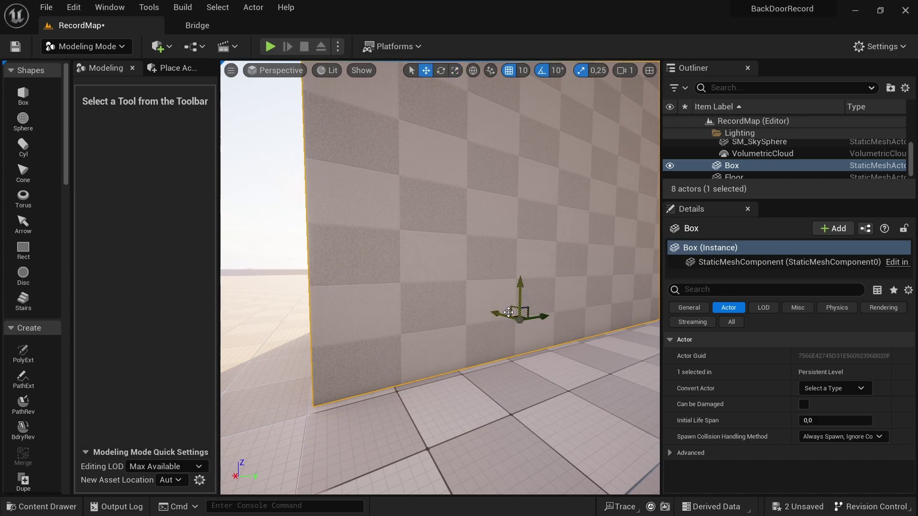
key("e")
mouse_move(470, 298)
left_mouse_down()
mouse_move(378, 325)
mouse_move(359, 302)
mouse_move(575, 269)
left_mouse_up()
key("w")
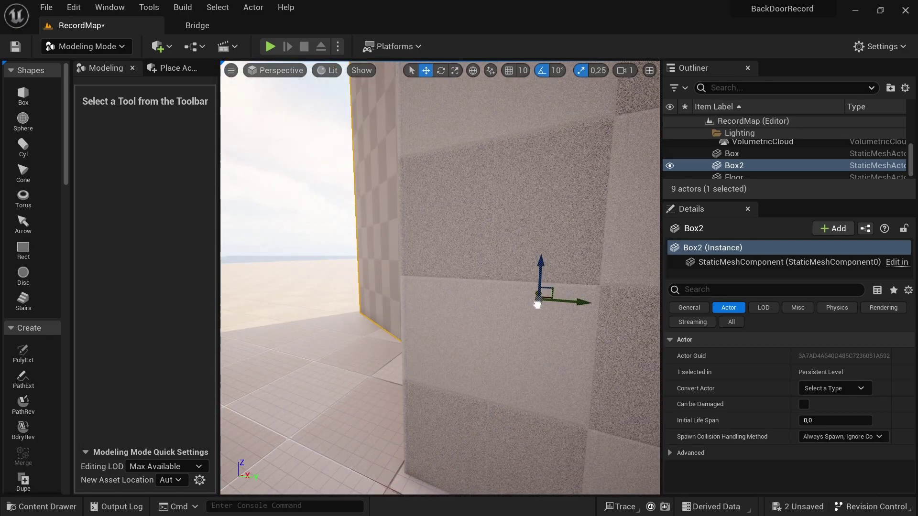
Move Box2 slightly toward Box to close the gap, then check the corner
left_click(469, 213)
key("f")
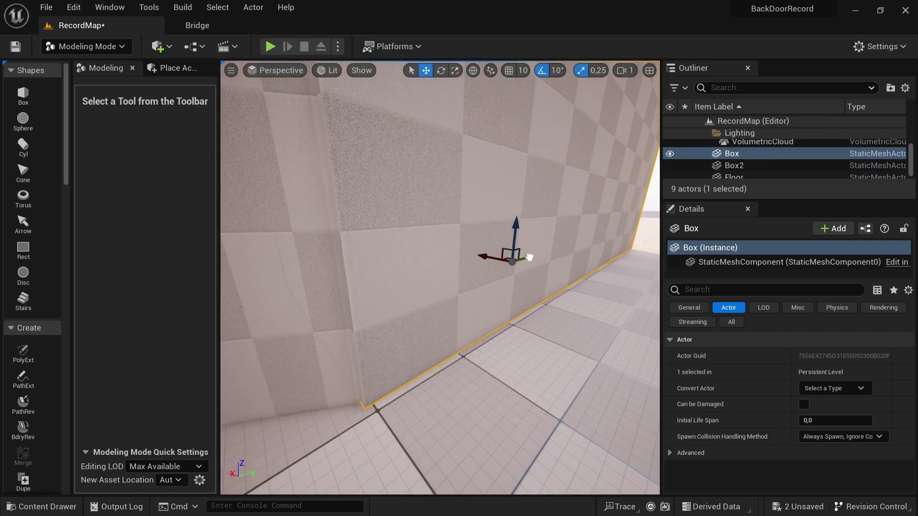
mouse_move(532, 256)
left_mouse_down("alt")
mouse_move(569, 268)
mouse_move(269, 311)
left_mouse_up("alt")
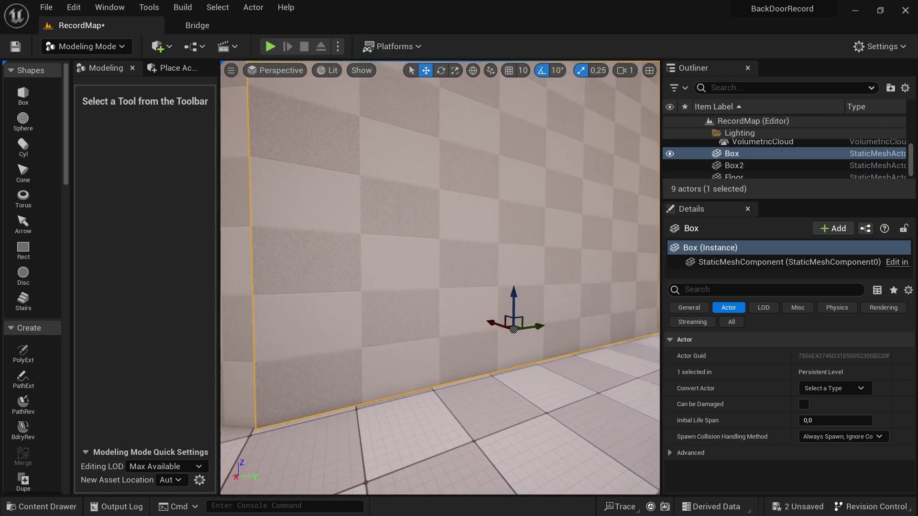
left_click(269, 311)
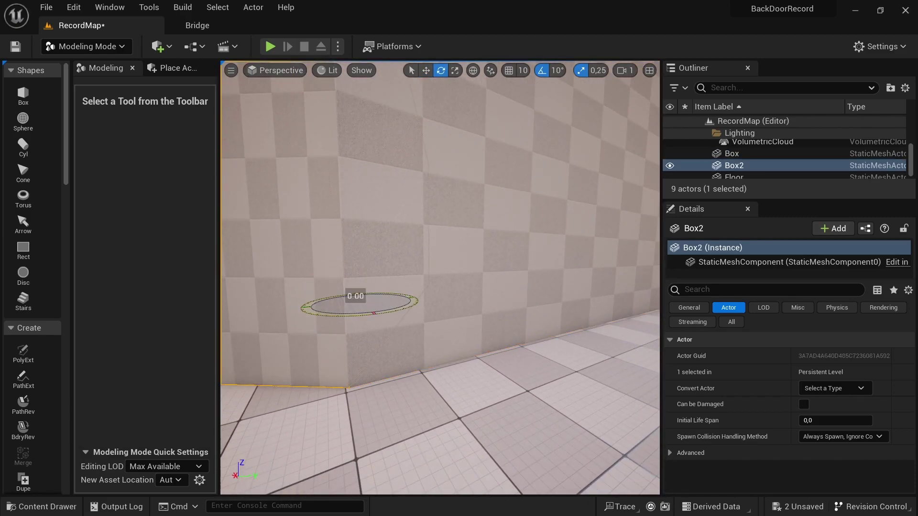
key("w")
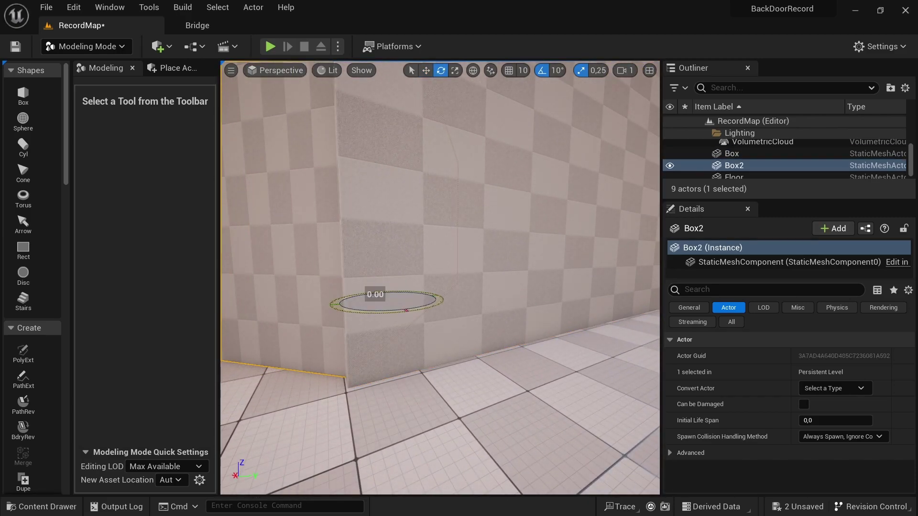
key("w")
mouse_move(401, 302)
left_mouse_down()
mouse_move(419, 278)
mouse_move(385, 300)
left_mouse_up()
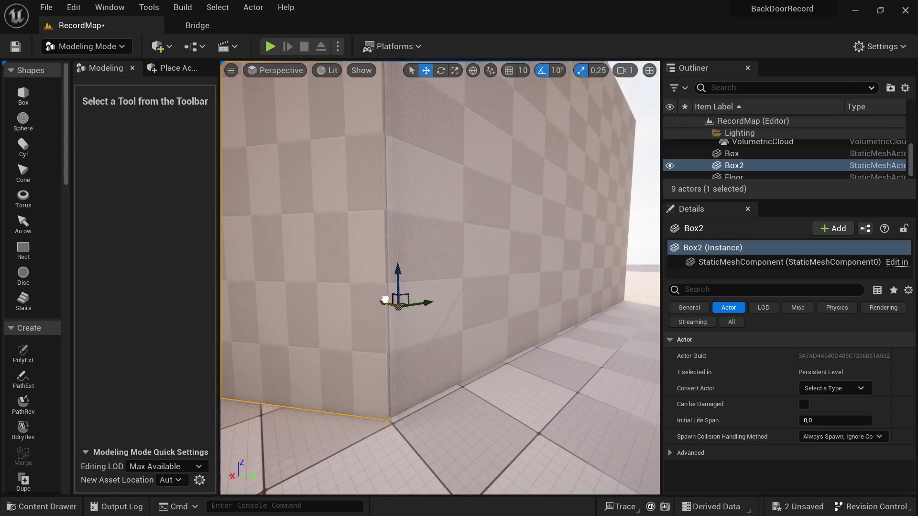
left_click(435, 273)
right_click_drag(520, 307, 520, 307)
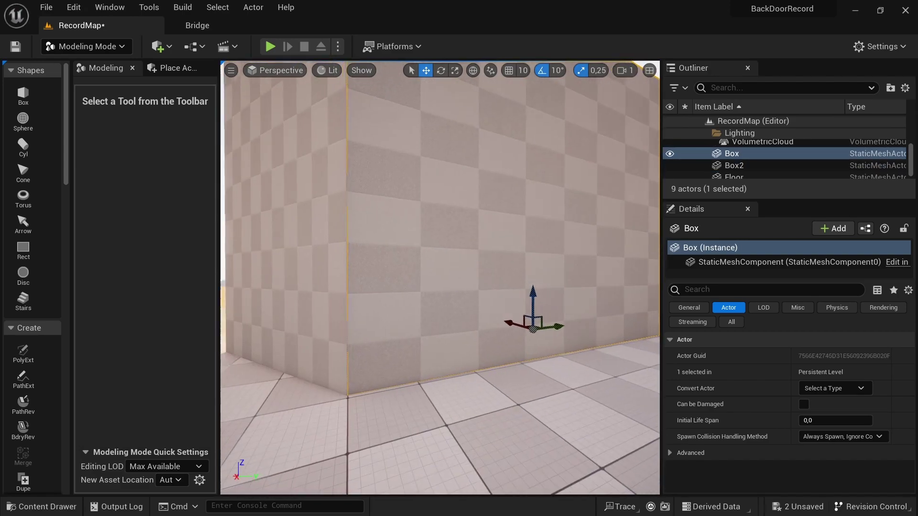
right_click_drag(534, 383, 535, 383)
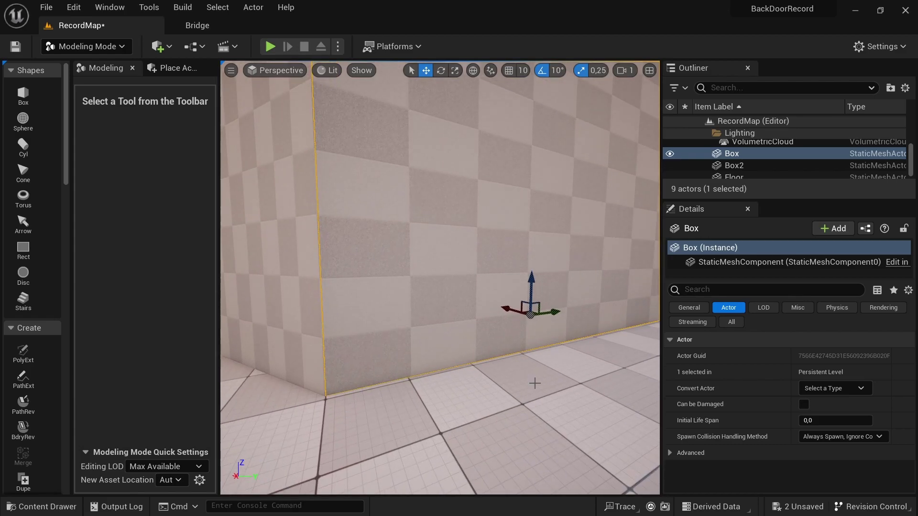
Add the Brick Wall surface from the Quixel Bridge library
left_click(191, 22)
scroll(279, 194, "down", 5)
scroll(448, 139, "down", 5)
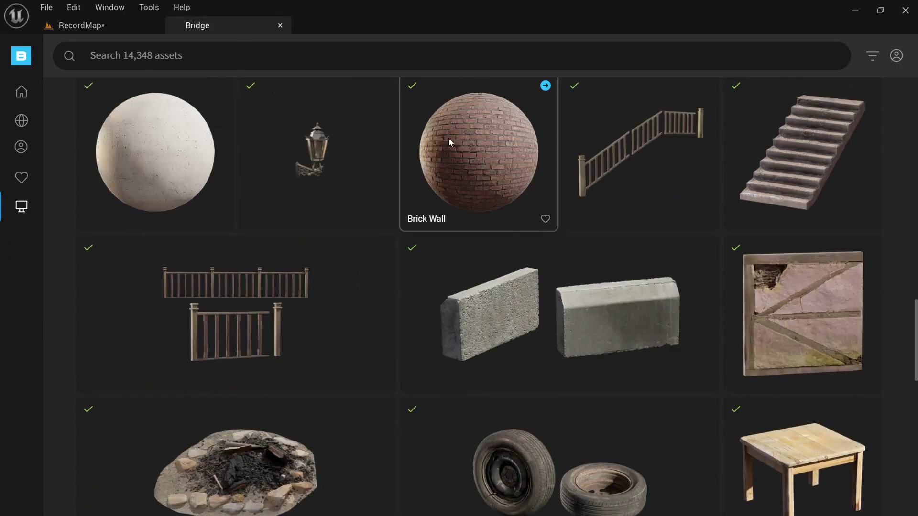
left_click(449, 139)
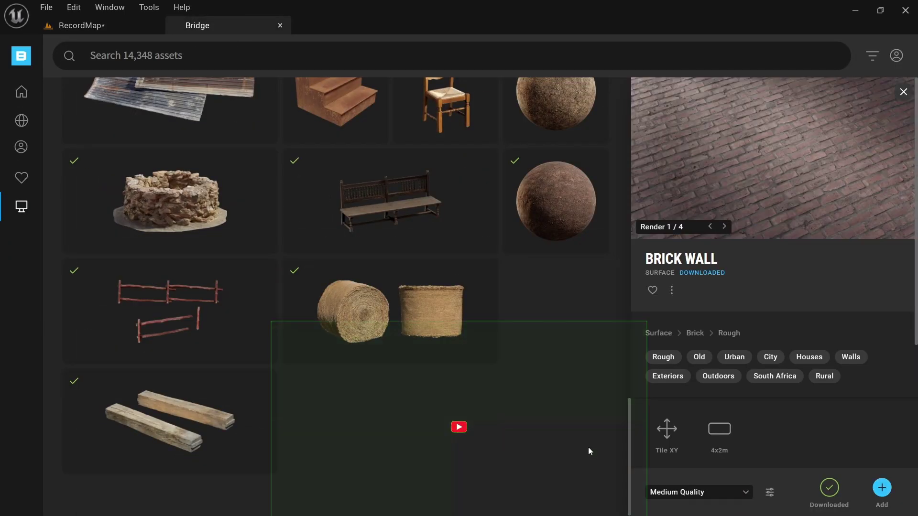
left_click(81, 26)
Drag the Brick_Wall_wgukbfj material from Megascans > Surfaces onto the wall
left_click(42, 507)
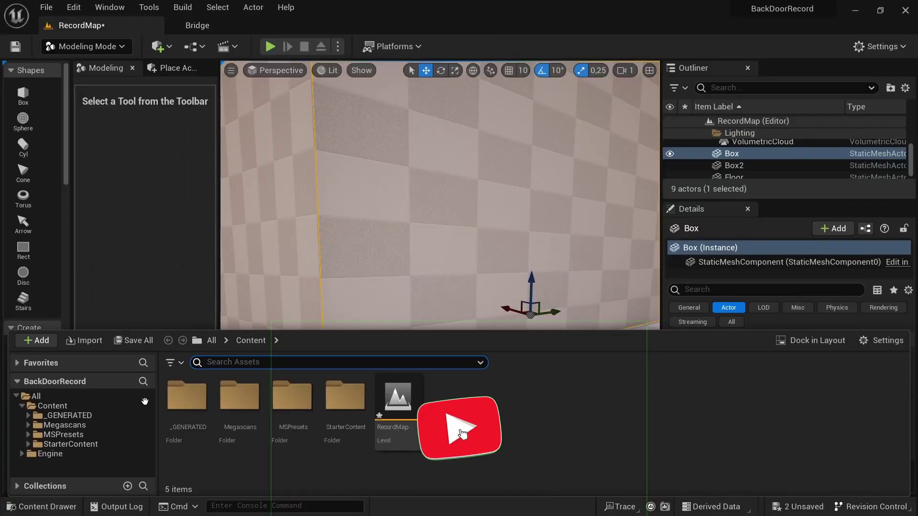
left_click(65, 425)
double_click(191, 404)
double_click(189, 402)
left_click_drag(189, 402, 379, 227)
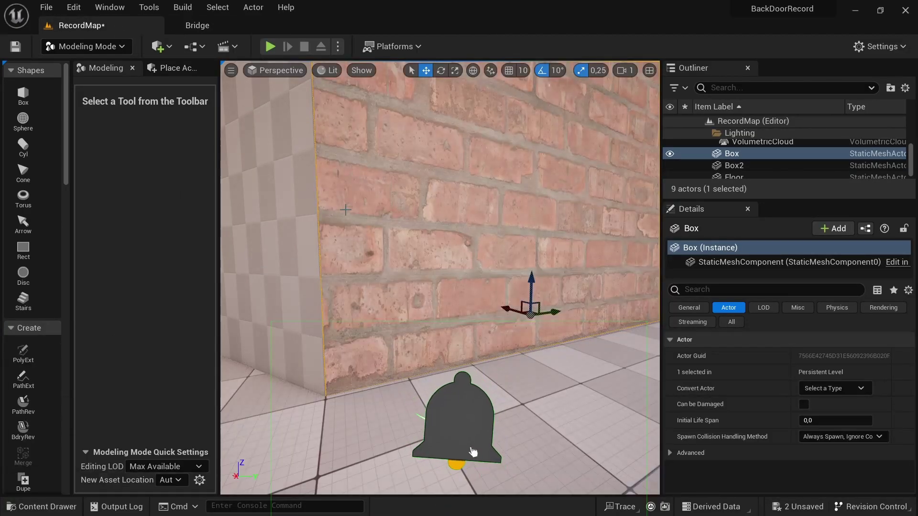
Create a tex folder, copy the brick colour texture into it, and apply T_Brick_Wall_wgukbfj_2K_Mat to the wall
key("ctrl+space")
right_click(421, 464)
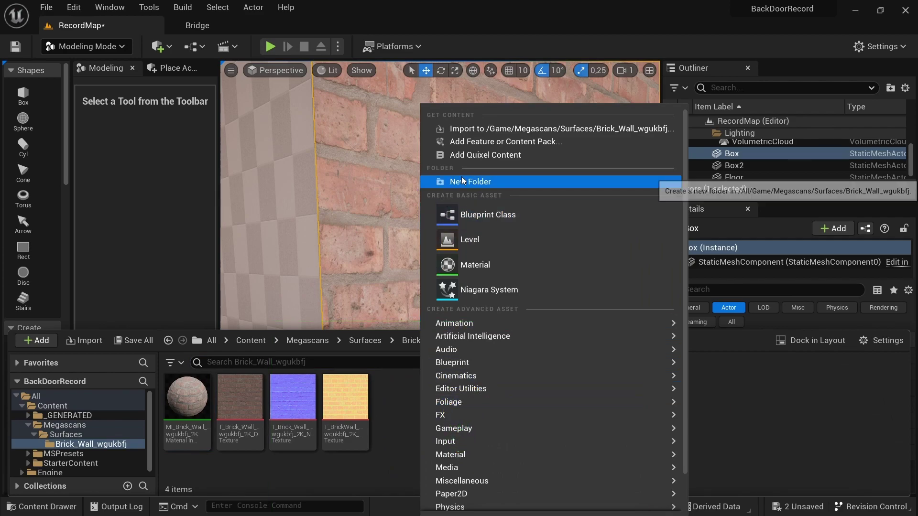
left_click(441, 180)
type("tex")
left_click_drag(292, 397, 186, 402)
left_click(230, 448)
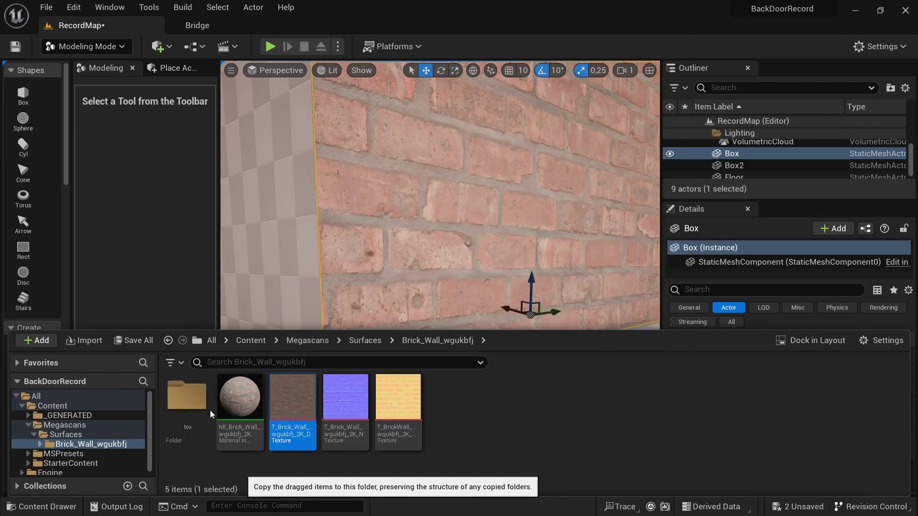
double_click(187, 396)
left_click_drag(385, 122, 385, 124)
key("ctrl+space")
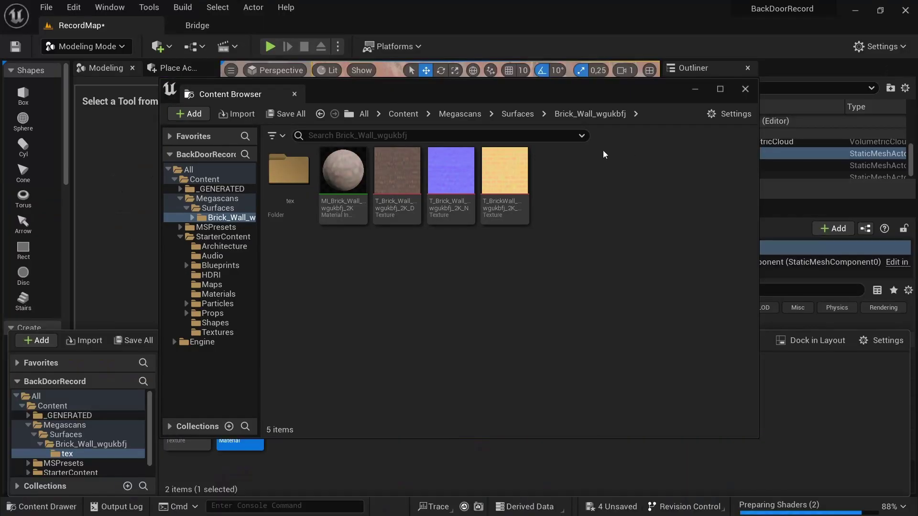
left_click_drag(521, 94, 533, 93)
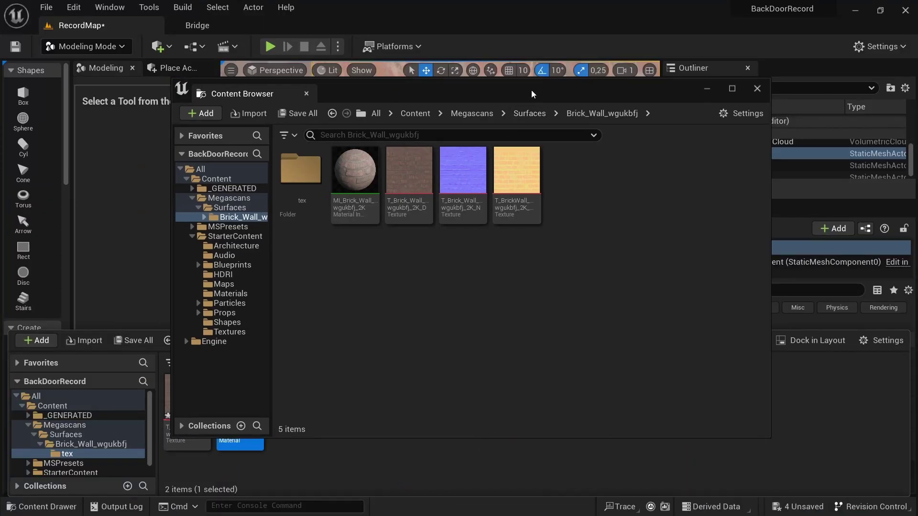
left_click(755, 90)
Add a TexCoord node and wire it into the brick texture's UVs
double_click(239, 421)
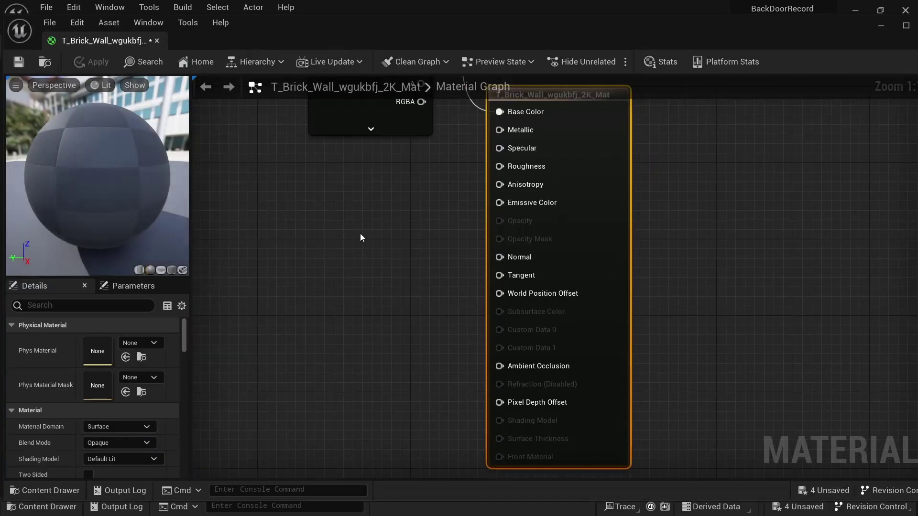
right_click_drag(360, 237, 555, 395)
right_click(409, 176)
type("tex")
left_click(478, 265)
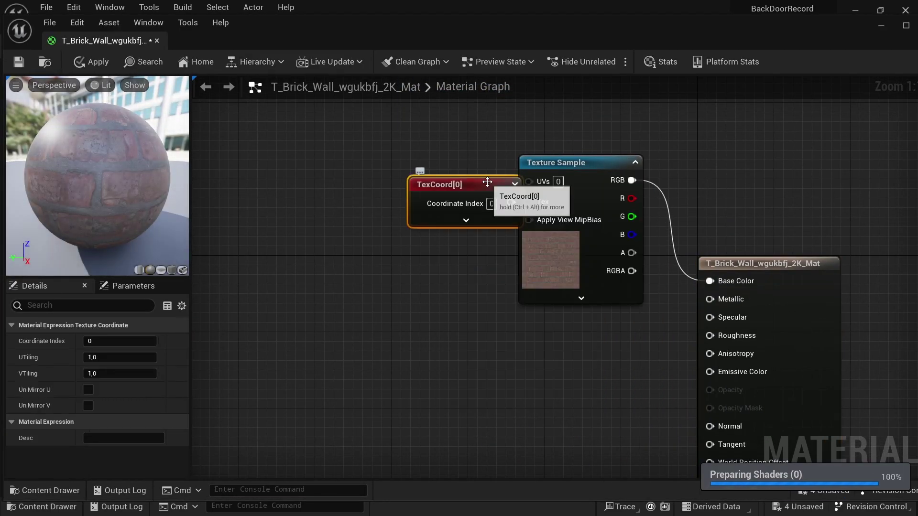
left_click_drag(487, 182, 461, 175)
left_click_drag(484, 195, 531, 180)
Set UTiling and VTiling to 3, apply the material, and return to the level
key("Tab")
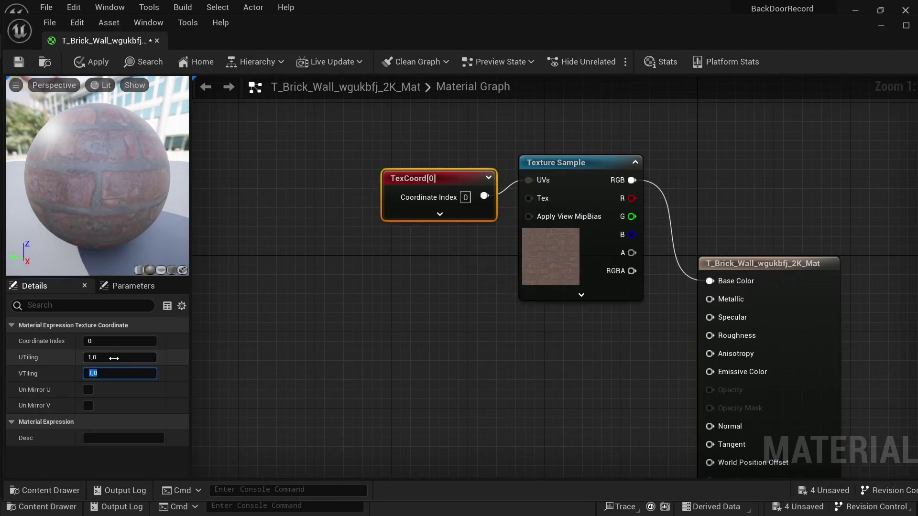
key("Tab")
type("3")
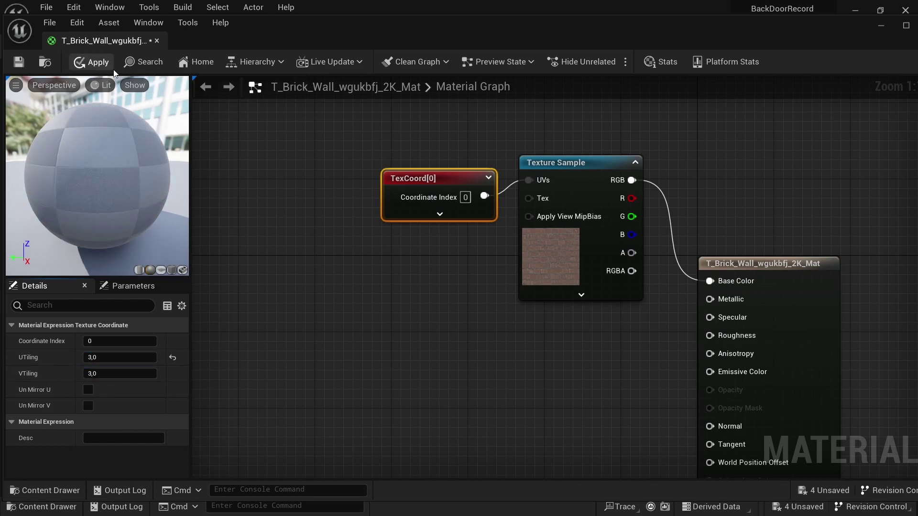
left_click(111, 67)
left_click_drag(115, 42, 386, 22)
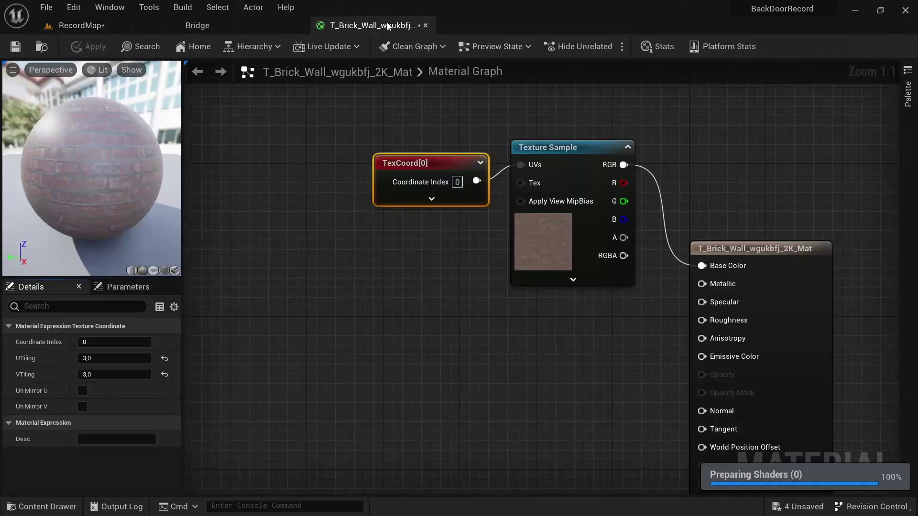
left_click(145, 24)
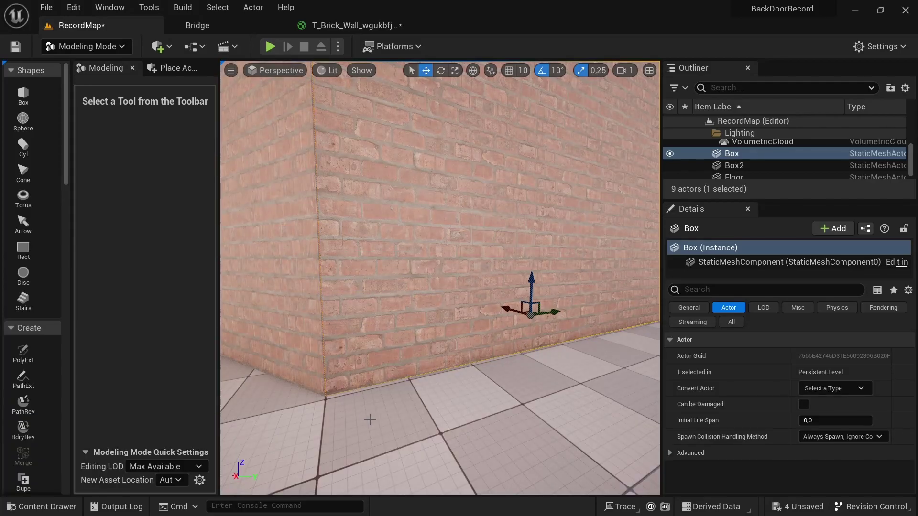
Add the Modular Stairs Kit from Quixel Bridge to the project
left_click(368, 418)
right_click_drag(492, 250, 495, 249)
left_click(197, 25)
scroll(158, 207, "up", 5)
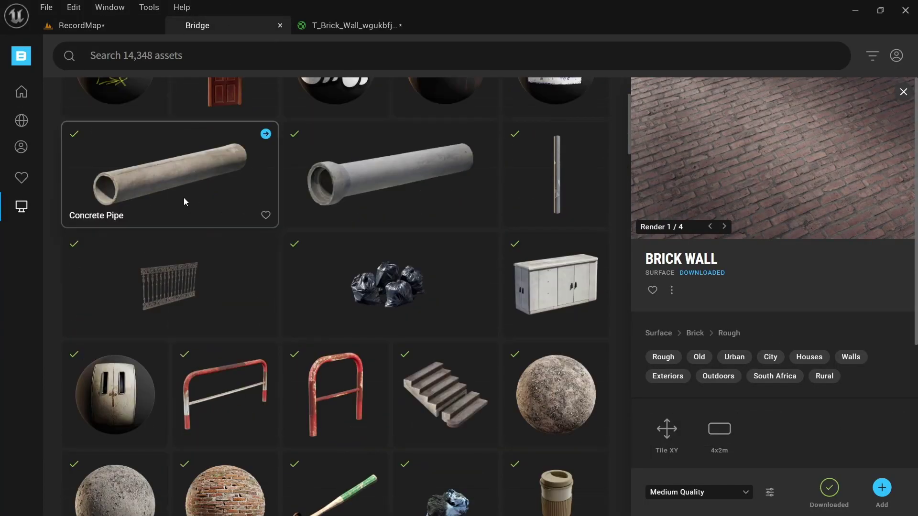
scroll(185, 199, "up", 2)
scroll(252, 293, "down", 1)
left_click(424, 428)
left_click(883, 488)
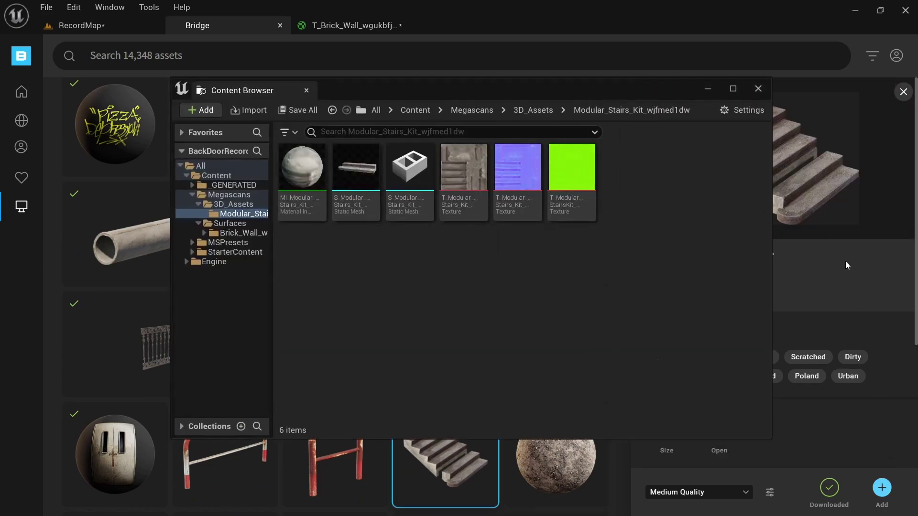
left_click(758, 88)
left_click(82, 26)
Place two stair meshes from the Modular_Stairs_Kit_wjfmed1dw folder into the level
left_click(89, 453)
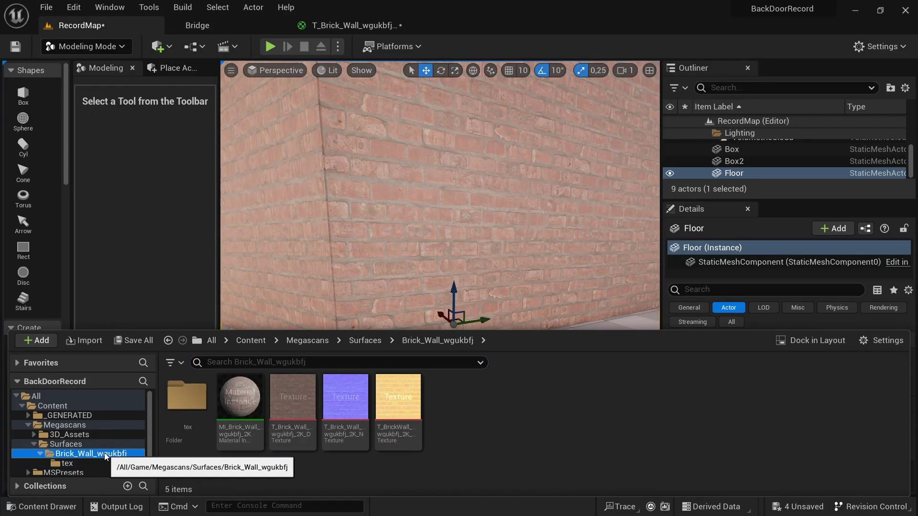
left_click(35, 444)
left_click(67, 433)
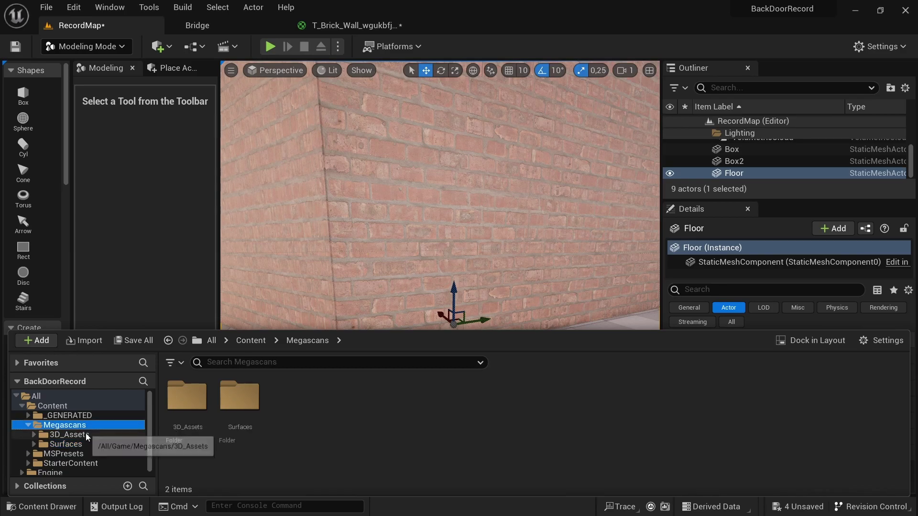
double_click(197, 409)
mouse_move(240, 397)
left_mouse_down()
mouse_move(467, 410)
mouse_move(473, 397)
mouse_move(526, 420)
left_mouse_up()
key("e")
key("ctrl+space")
mouse_move(342, 402)
left_mouse_down()
mouse_move(526, 380)
mouse_move(486, 382)
mouse_move(462, 395)
left_mouse_up()
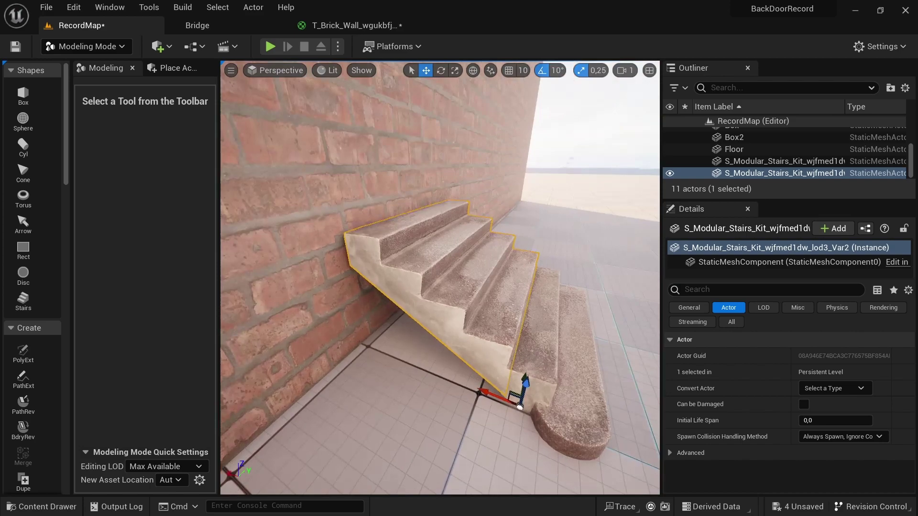
Select both stair pieces and move them against the brick wall
left_click_drag(506, 360, 468, 356)
left_click(467, 356, "ctrl")
right_click_drag(469, 327, 516, 354)
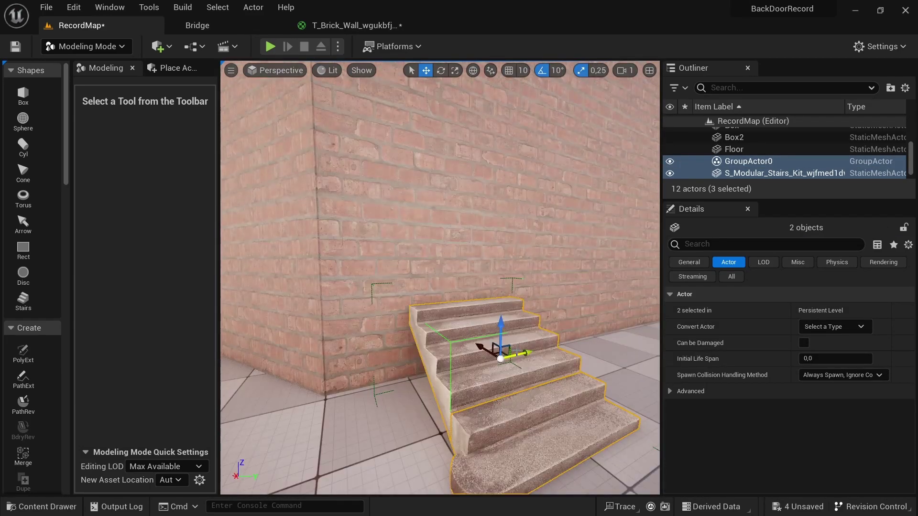
mouse_move(516, 354)
left_mouse_down()
mouse_move(569, 344)
mouse_move(568, 125)
left_mouse_up()
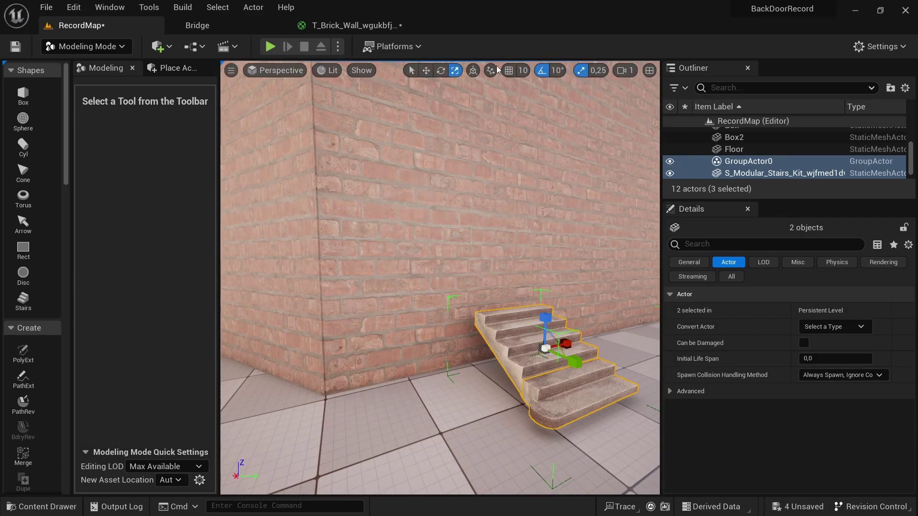
key("w")
mouse_move(523, 337)
left_mouse_down()
mouse_move(503, 331)
mouse_move(593, 322)
mouse_move(579, 310)
mouse_move(551, 332)
left_mouse_up()
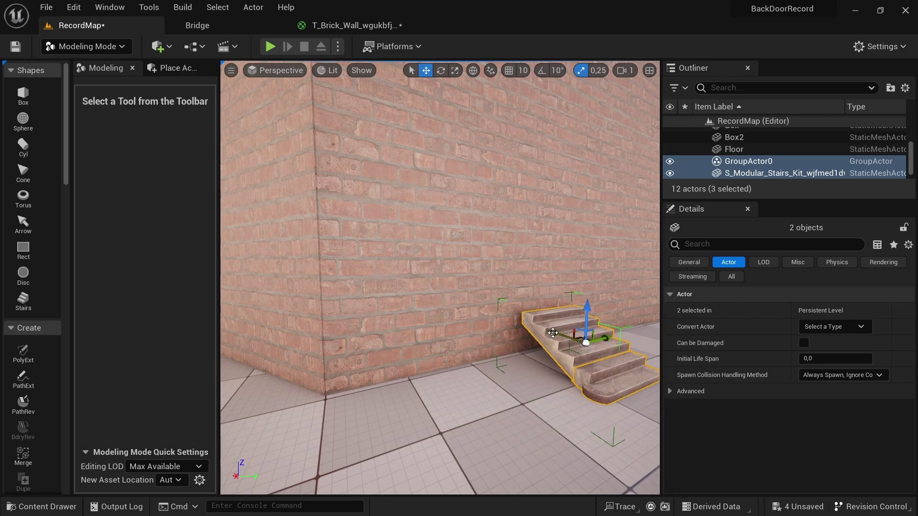
Model a new Stairs shape on the floor and shrink it into the kit stairs
left_click(23, 301)
left_click(440, 421)
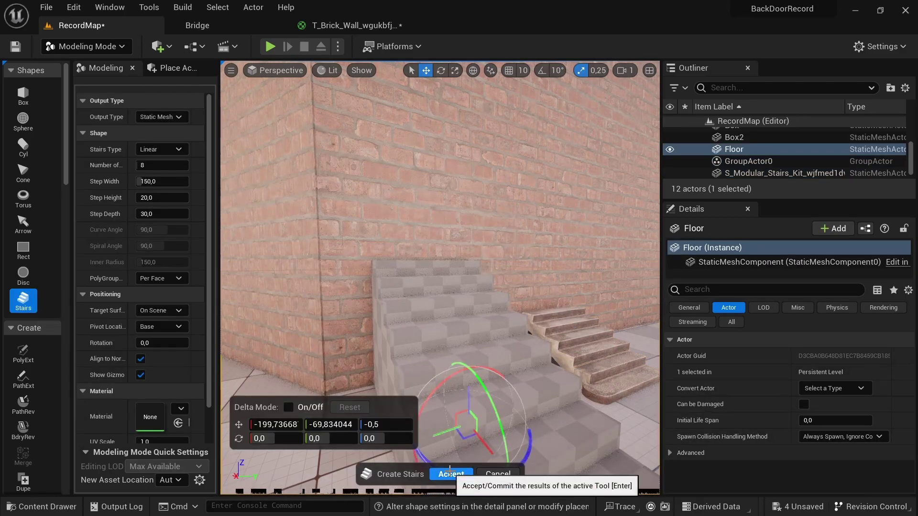
left_click(455, 474)
mouse_move(469, 428)
left_mouse_down()
mouse_move(475, 434)
mouse_move(614, 355)
mouse_move(551, 344)
left_mouse_up()
key("w")
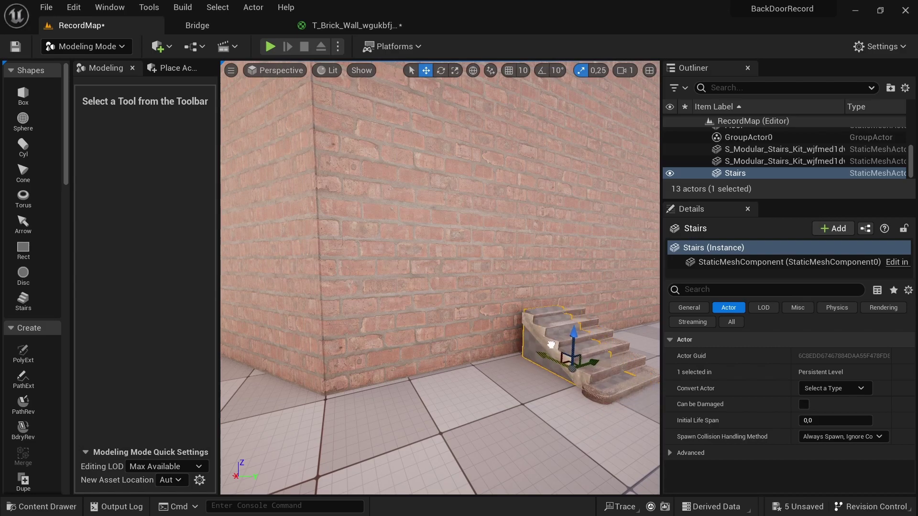
key("f")
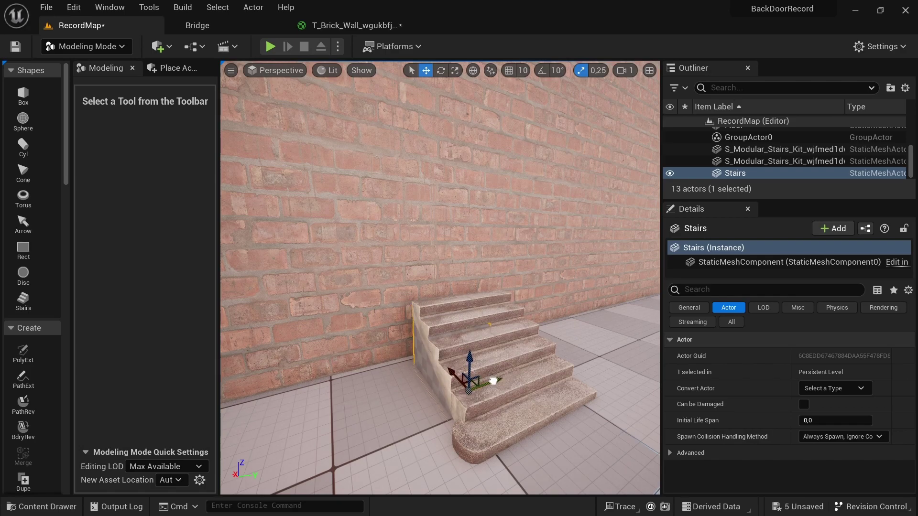
Apply the MI_Modular_Stairs material to the new modelled stairs
left_click(507, 330)
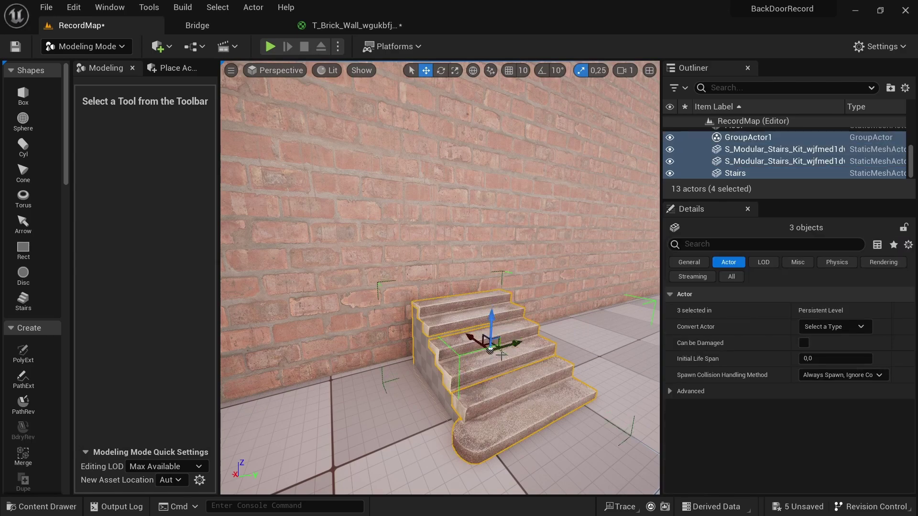
left_click(408, 422)
key("ctrl+z")
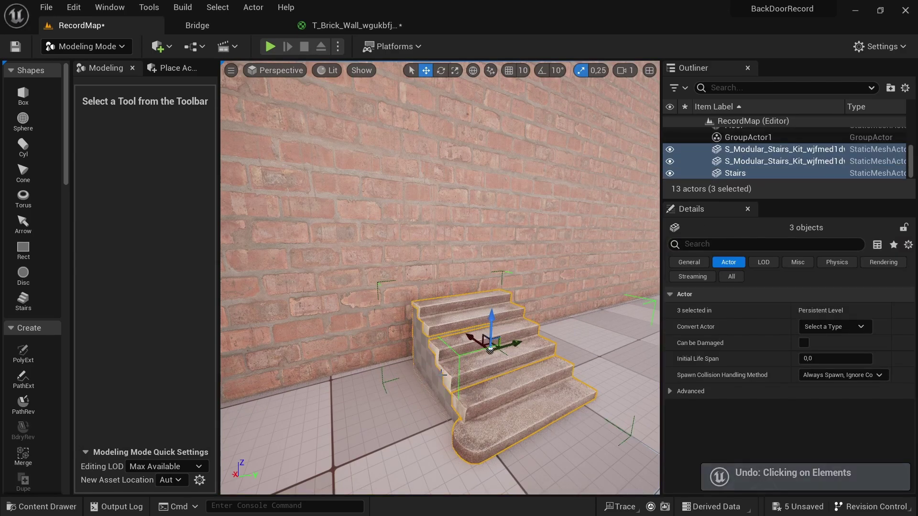
key("ctrl+z")
key("ctrl+z")
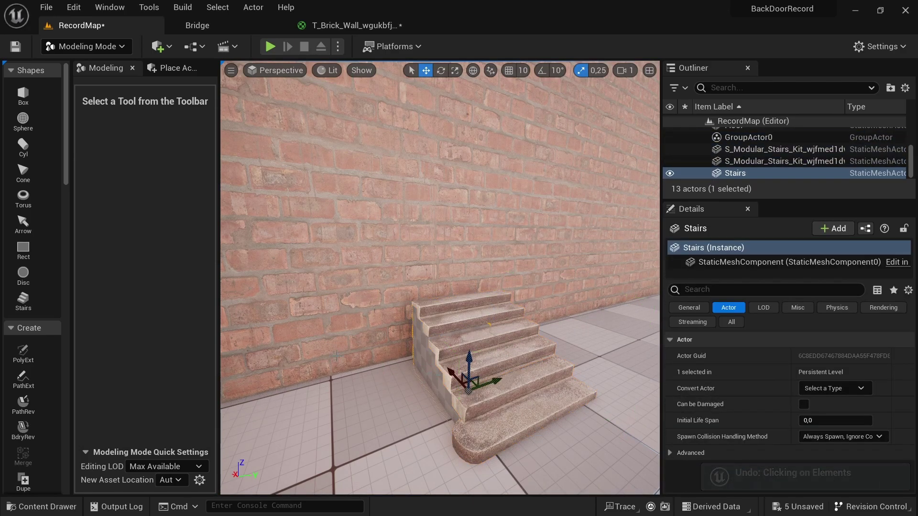
key("ctrl+b")
left_click_drag(187, 397, 421, 241)
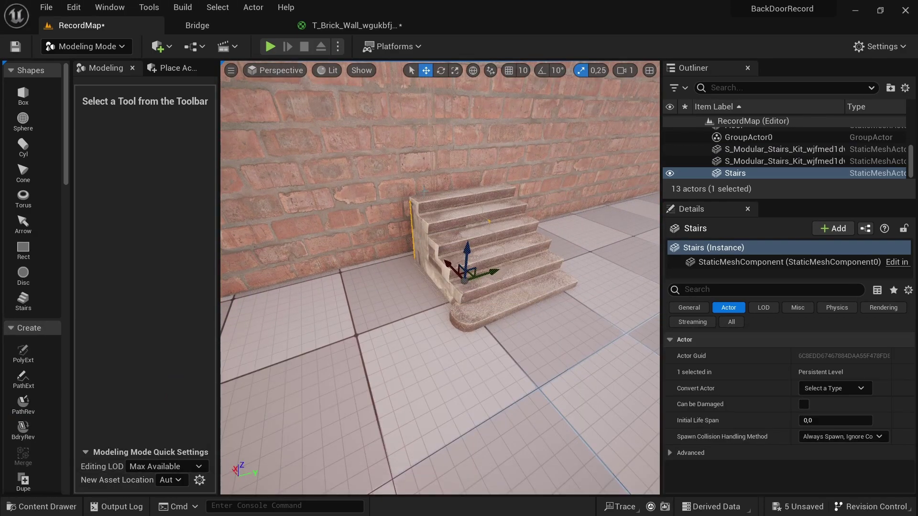
Group the three stair pieces and place a new 100×100×100 box on the floor
left_click(502, 206)
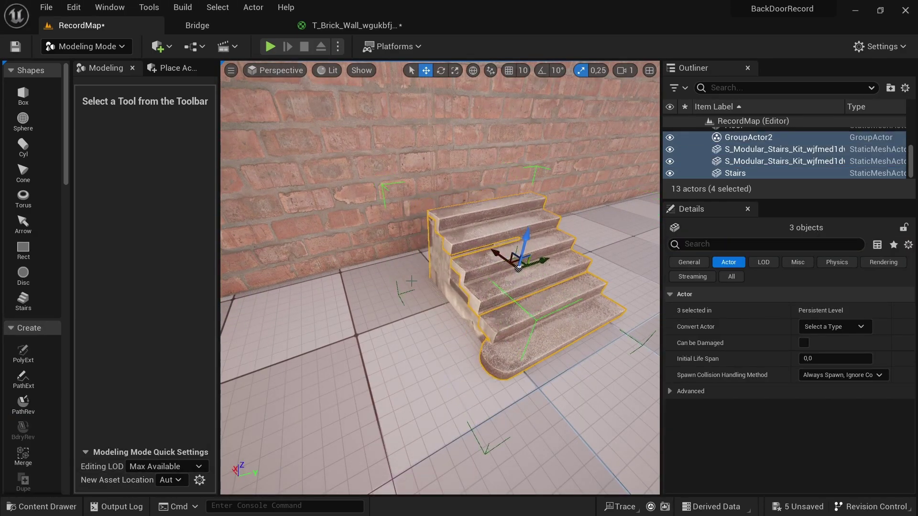
left_click(306, 334)
left_click(23, 93)
left_click(377, 313)
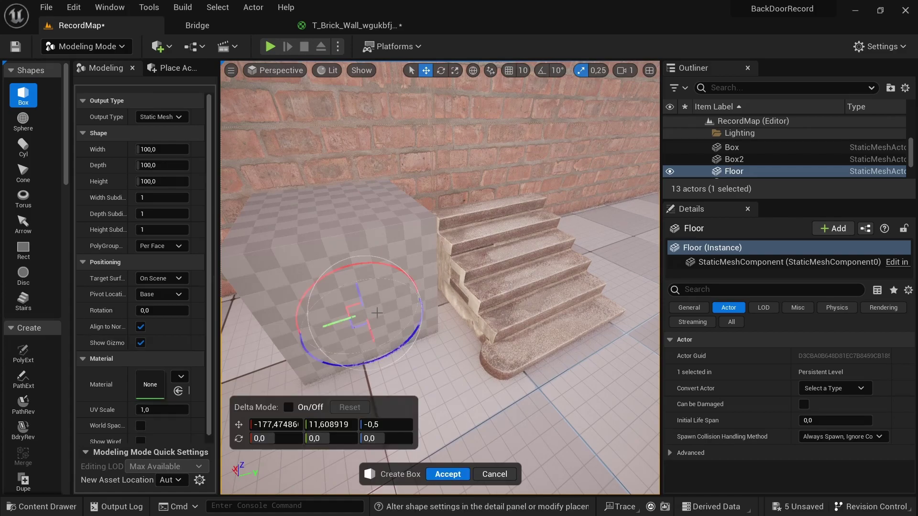
Accept the box, make it taller, and slide it onto the top of the stairs
left_click(442, 473)
left_click_drag(366, 312, 379, 268)
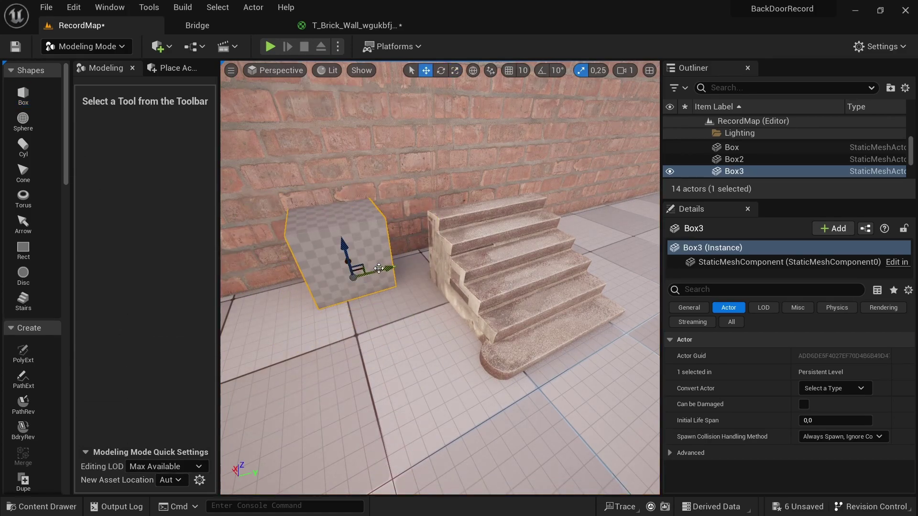
right_click_drag(379, 268, 500, 186)
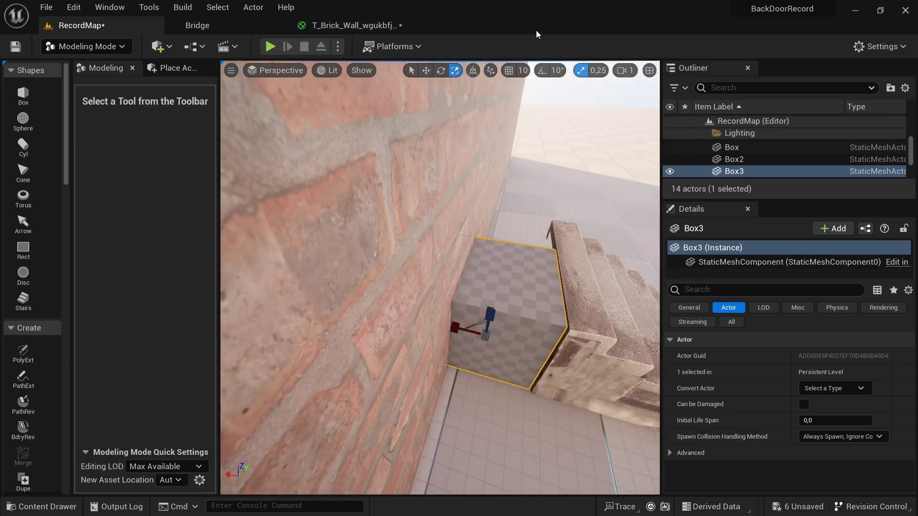
left_click_drag(490, 315, 490, 310)
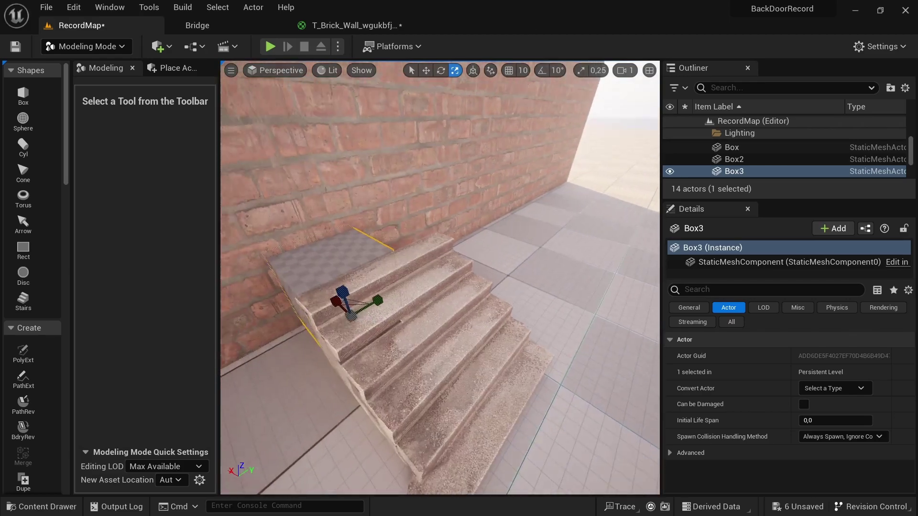
right_click_drag(490, 313, 484, 450)
key("w")
left_click_drag(484, 450, 516, 449)
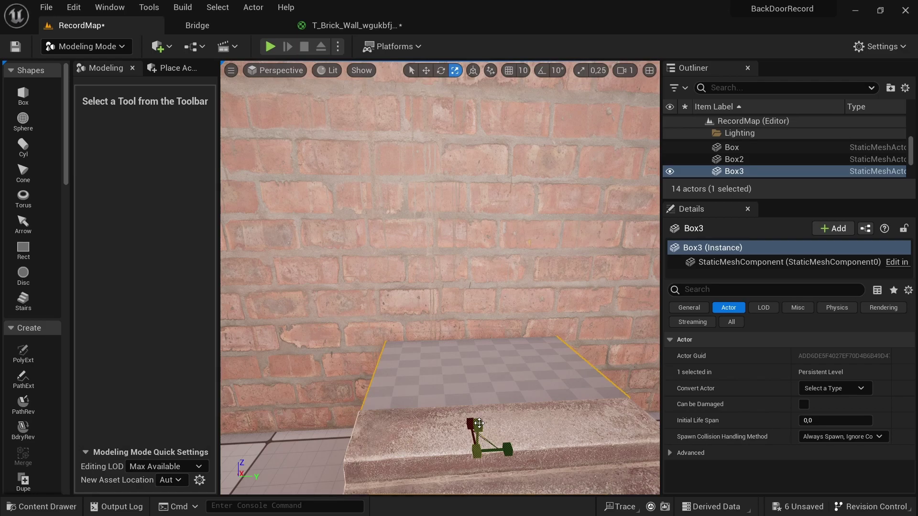
Apply the stairs material to the Box3 landing
left_click(479, 423)
mouse_move(479, 423)
right_mouse_down()
mouse_move(478, 340)
mouse_move(536, 322)
right_mouse_up()
left_click(467, 381)
left_click(440, 328)
key("ctrl+space")
mouse_move(187, 397)
left_mouse_down()
mouse_move(515, 328)
mouse_move(542, 265)
left_mouse_up()
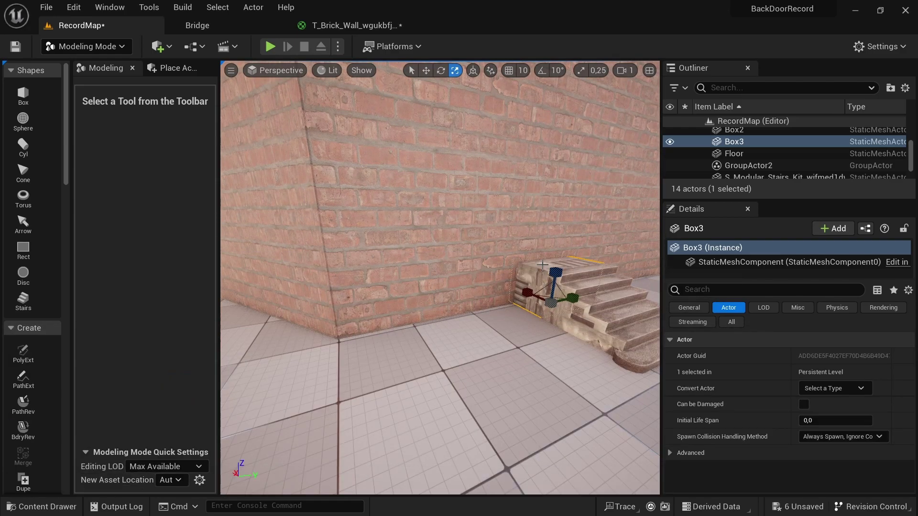
Select the box with the stairs and push them together into the wall corner
left_click(531, 316)
left_click(550, 287)
left_click(604, 305)
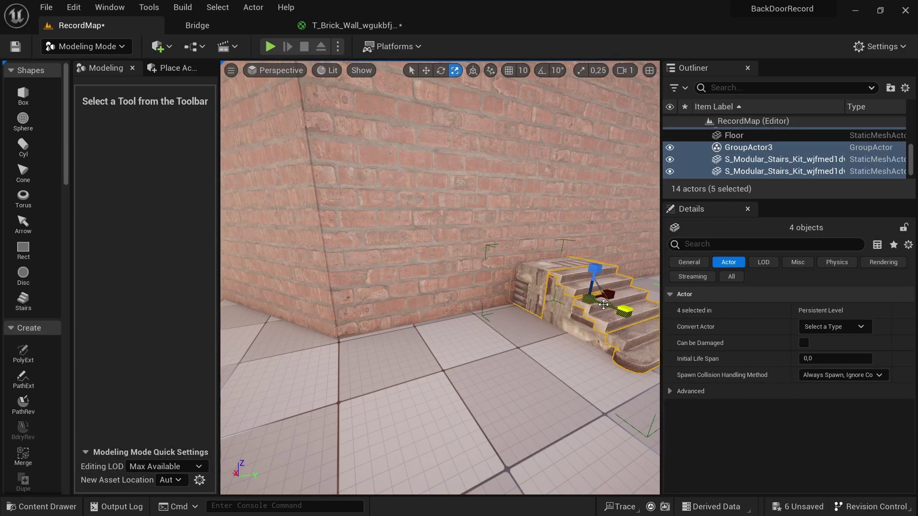
key("w")
left_click_drag(603, 305, 572, 295)
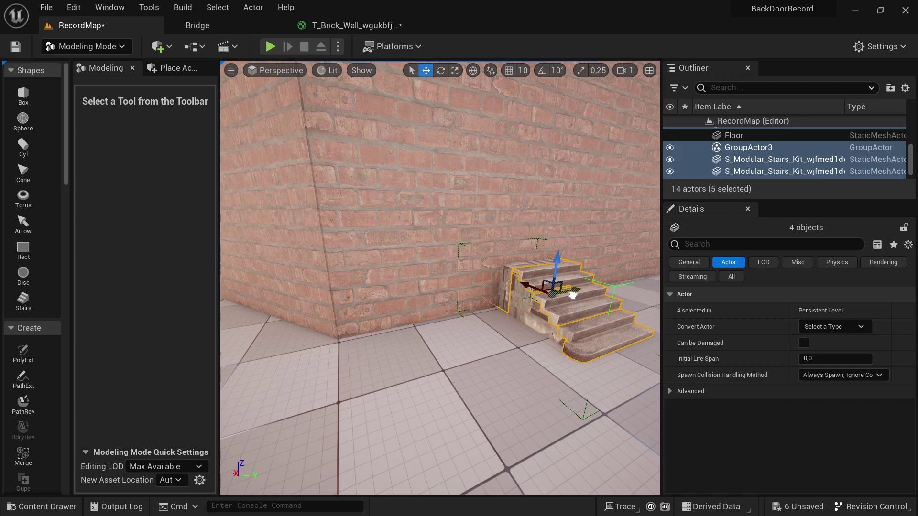
left_click_drag(569, 296, 562, 298)
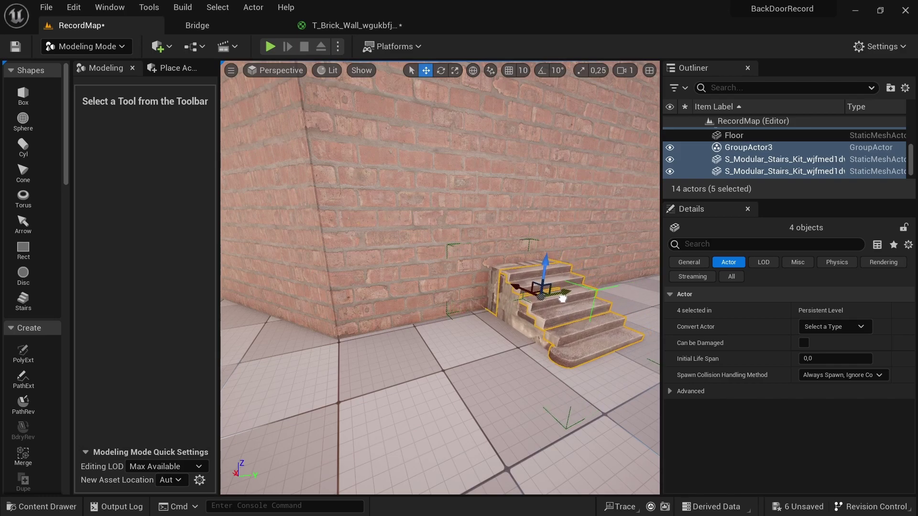
Add the Electrical Cabinet asset from Bridge and place it in the level
left_click(471, 362)
left_click(198, 25)
left_click(553, 344)
left_click(882, 488)
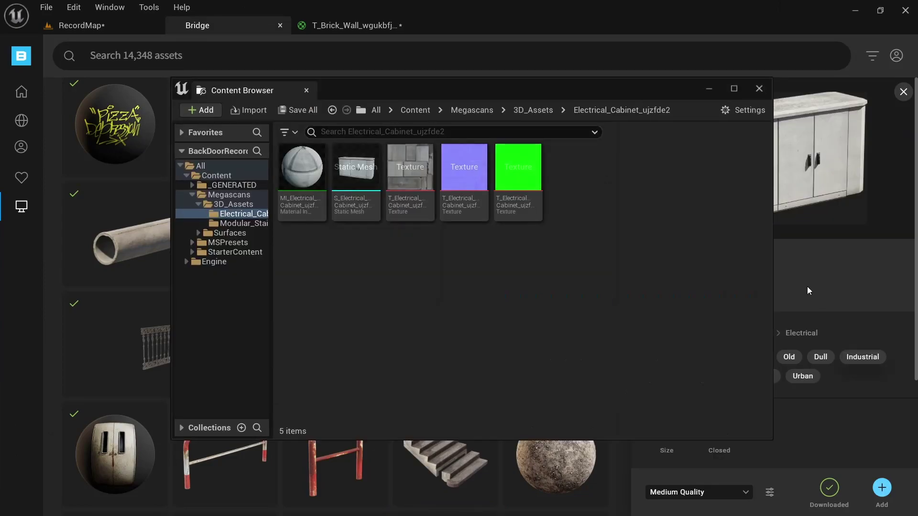
left_click(759, 89)
mouse_move(238, 396)
left_mouse_down()
mouse_move(395, 344)
mouse_move(401, 356)
left_mouse_up()
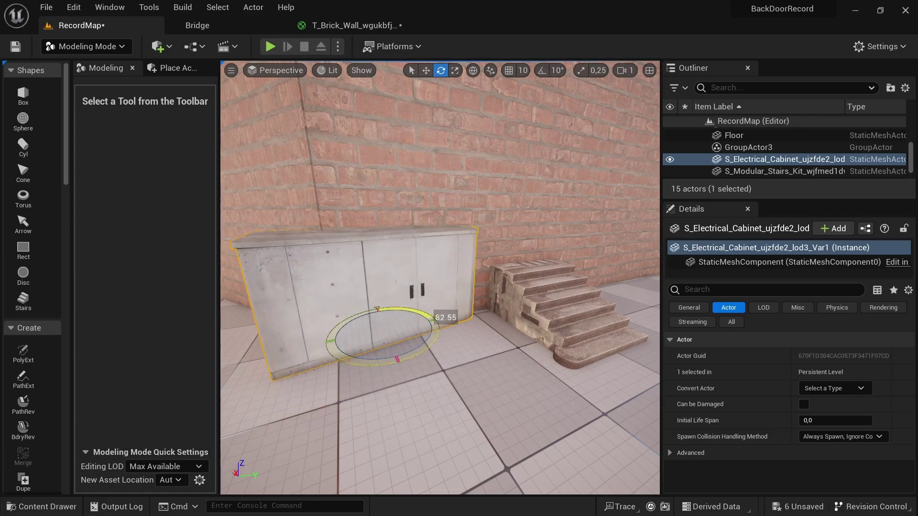
Rotate the cabinet 90 degrees with rotation snapping and shrink it slightly against the wall
key("ctrl+z")
left_click(541, 72)
mouse_move(345, 356)
left_mouse_down()
mouse_move(438, 318)
mouse_move(402, 323)
mouse_move(450, 320)
left_mouse_up()
key("r")
left_click(581, 70)
key("w")
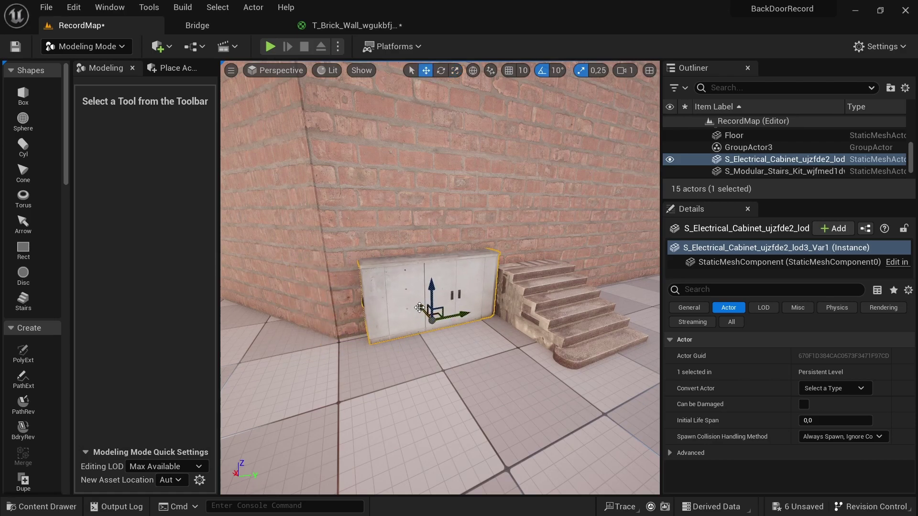
mouse_move(420, 308)
right_mouse_down()
mouse_move(485, 299)
mouse_move(496, 258)
right_mouse_up()
left_click(581, 70)
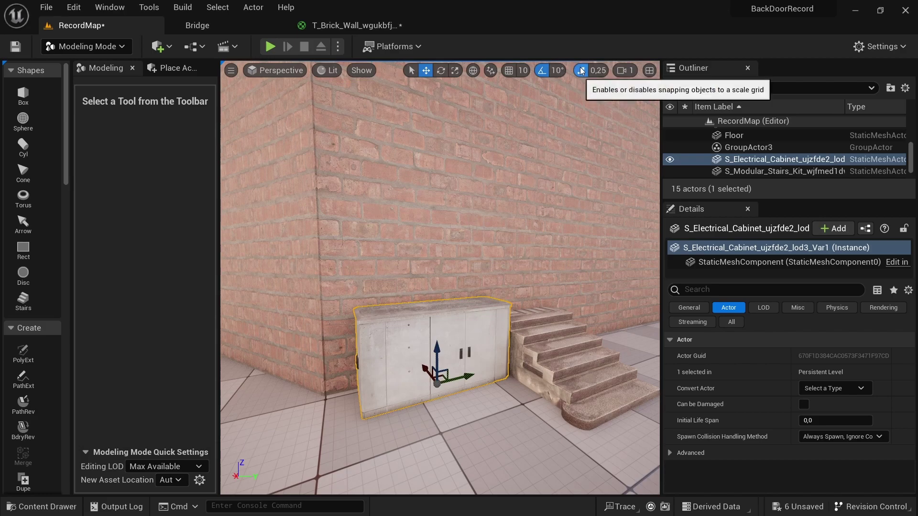
key("e")
key("r")
left_click_drag(447, 402, 452, 412)
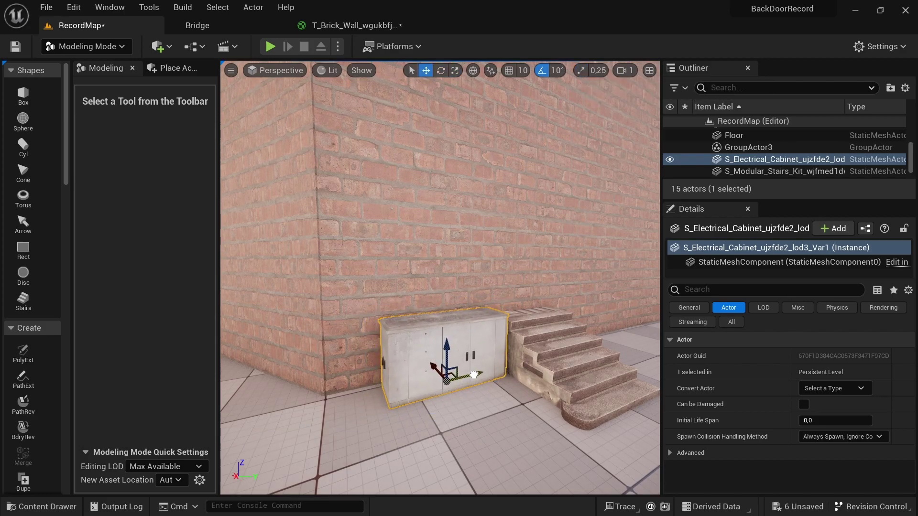
left_click(478, 397)
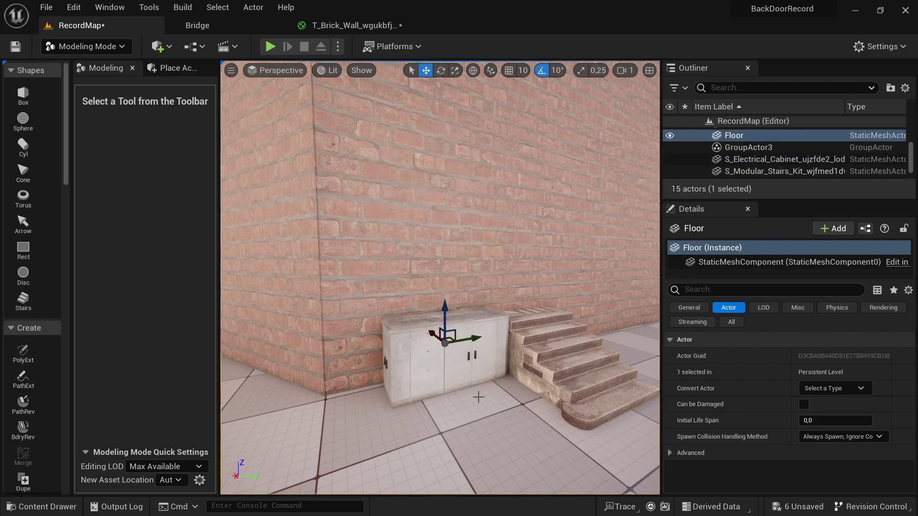
Scale the grouped stairs down uniformly beside the cabinet
left_click(551, 343)
left_click_drag(547, 349, 546, 348)
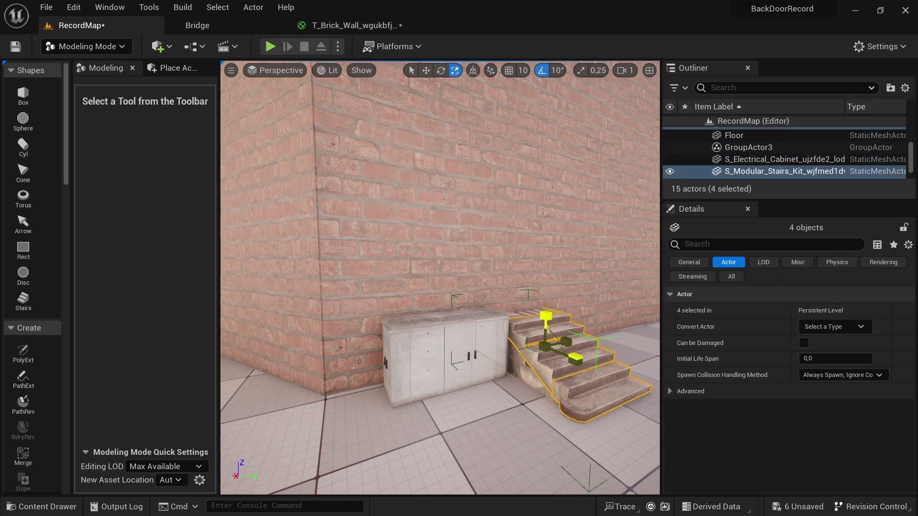
left_click(513, 397)
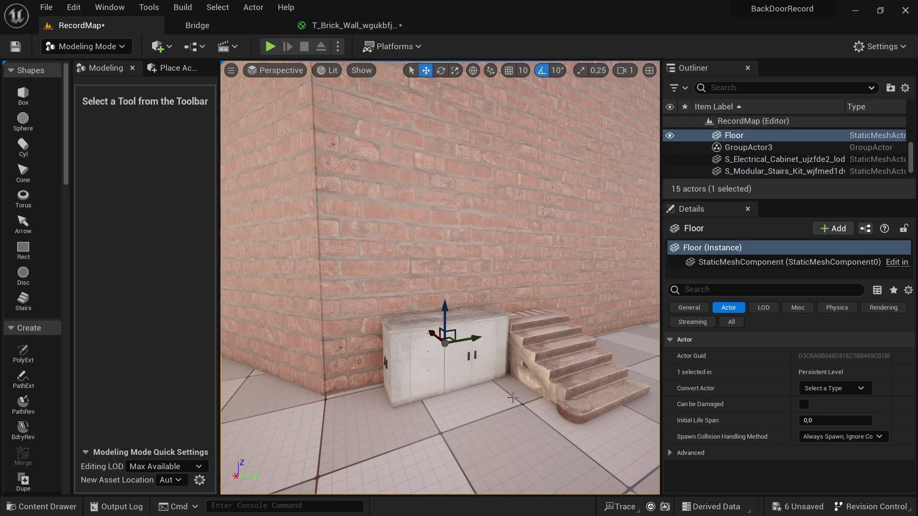
Add the Old Wooden Door asset from Bridge to the project
left_click(216, 28)
left_click(233, 139)
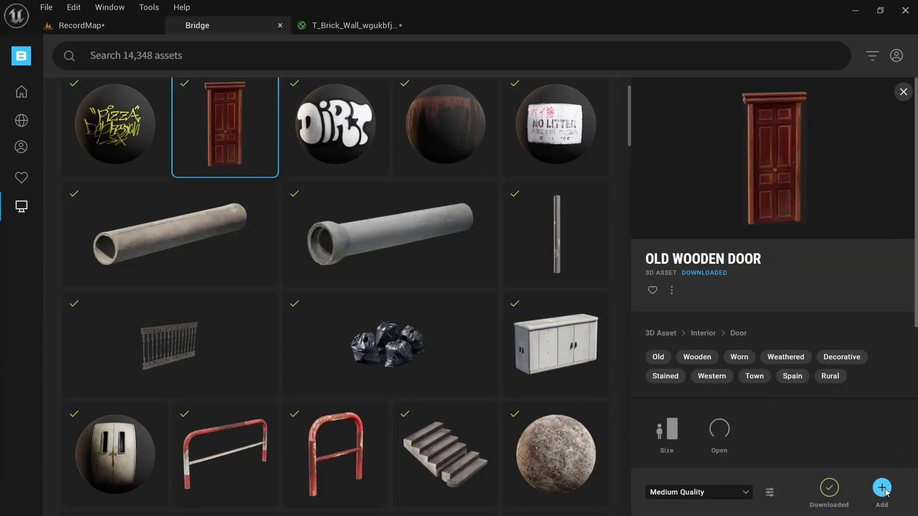
left_click(882, 488)
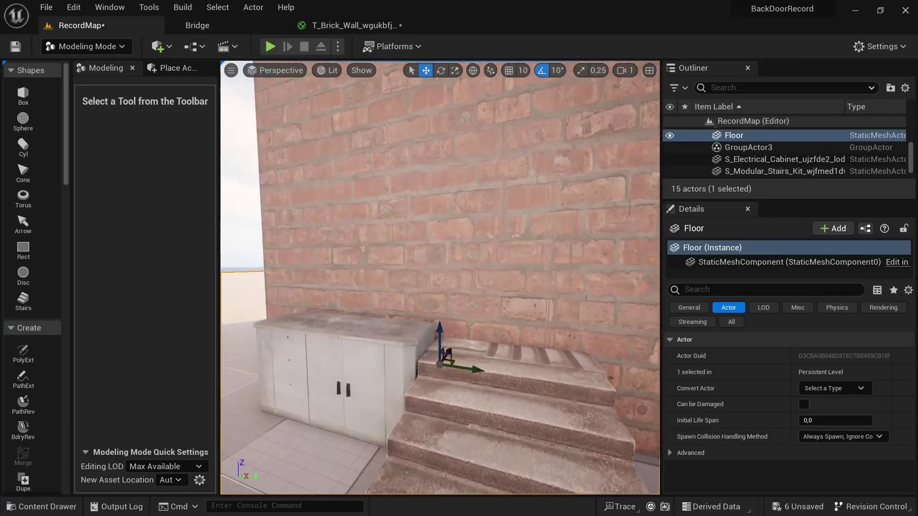
Place the door mesh at the top of the stairs and scale it to normal proportions
left_click_drag(239, 396, 465, 327)
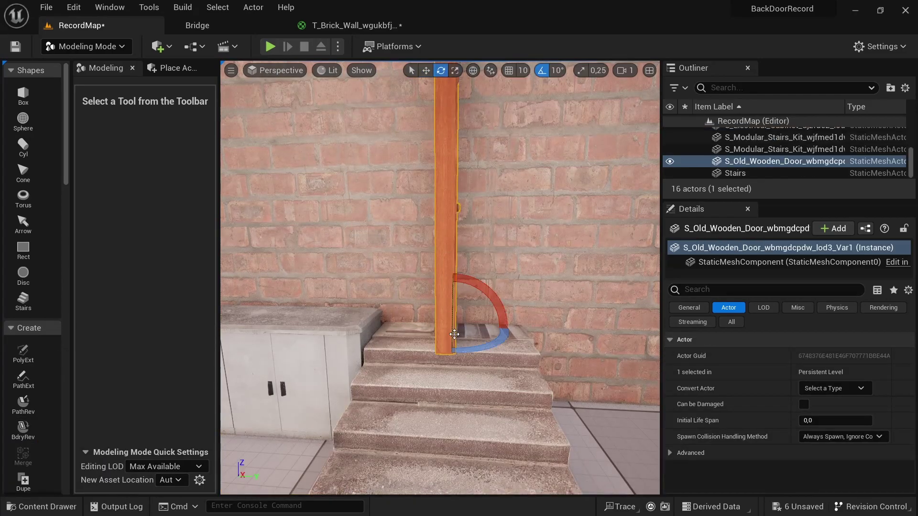
left_click_drag(465, 327, 459, 335)
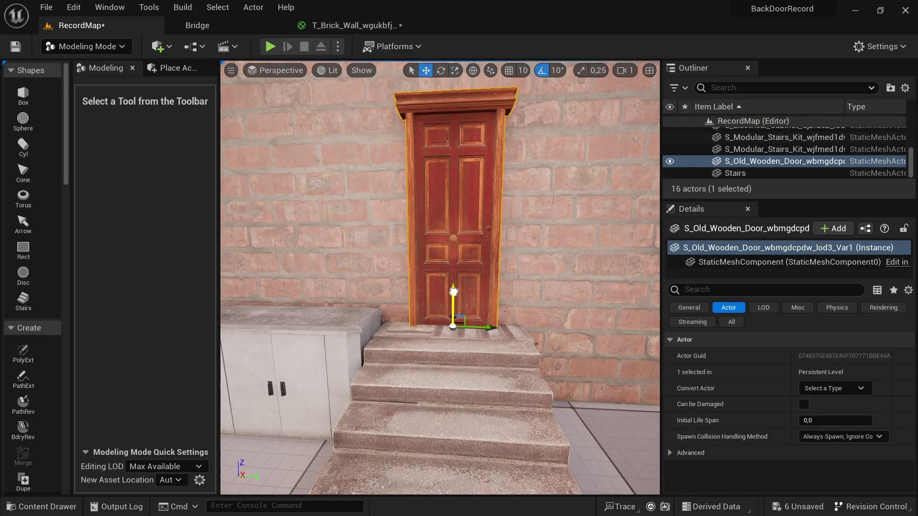
left_click_drag(455, 293, 409, 279, "alt")
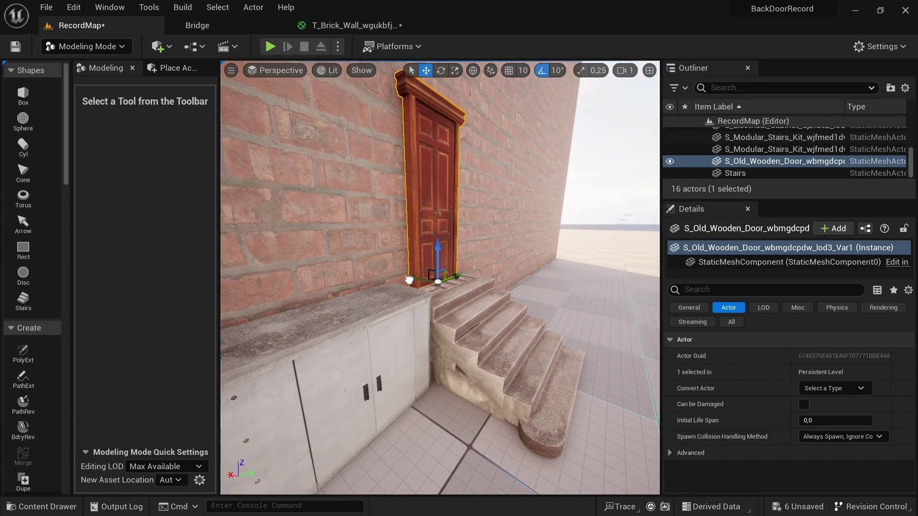
left_click(445, 402)
Add the Concrete Pipe asset from Bridge to the project
key("f")
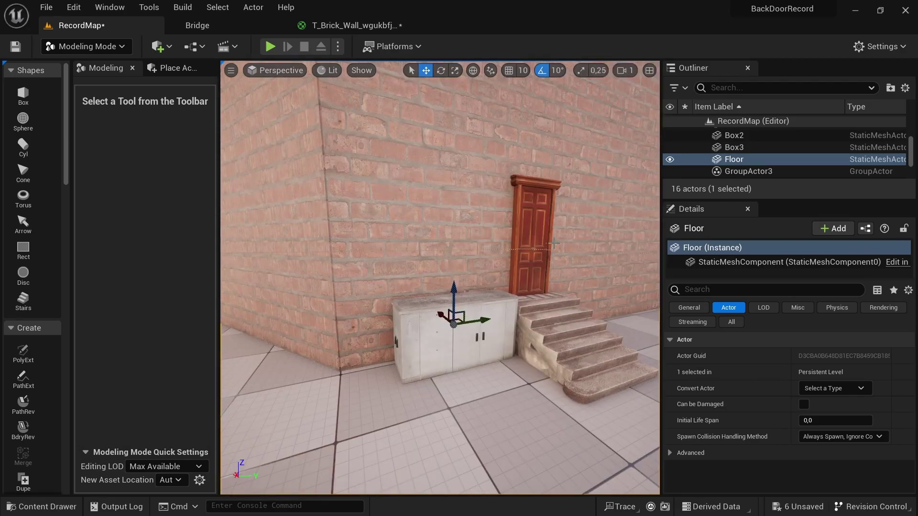
left_click(197, 25)
left_click(164, 241)
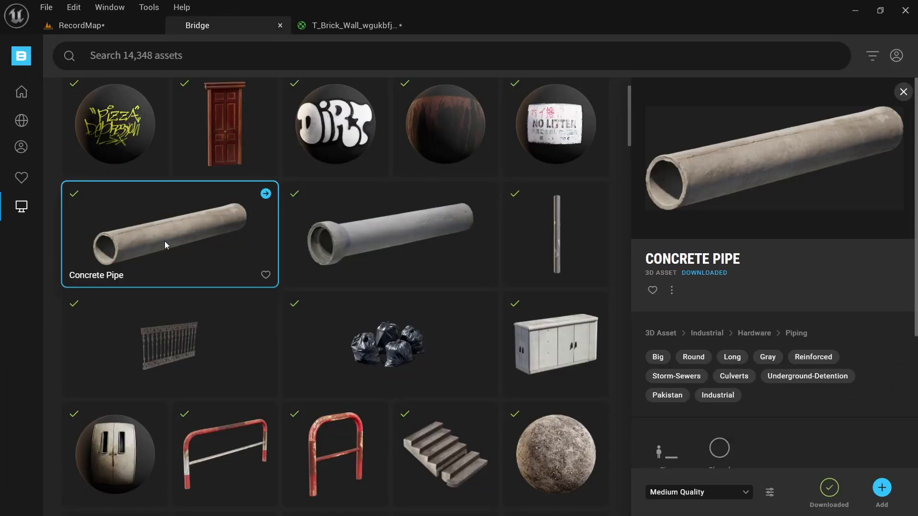
left_click(882, 488)
left_click(760, 89)
left_click(81, 25)
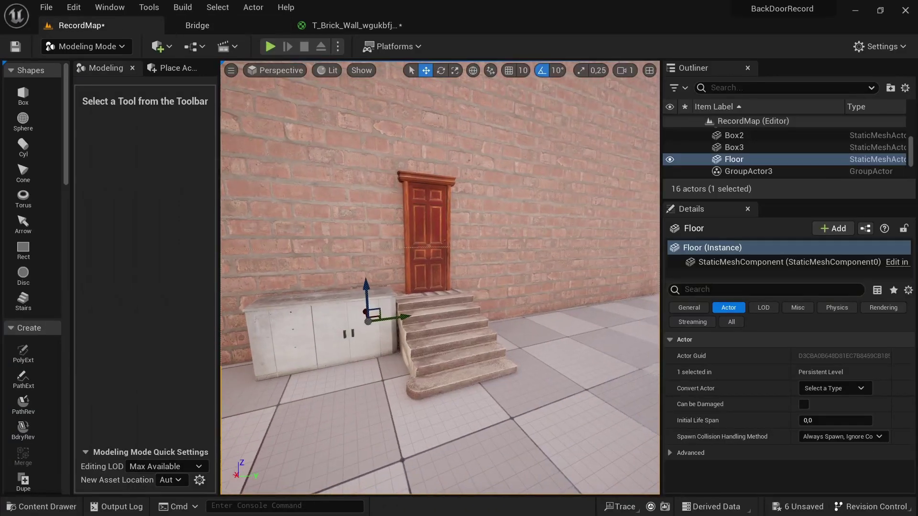
Place a concrete pipe beside the wooden door and stand it upright against it
left_click(425, 201)
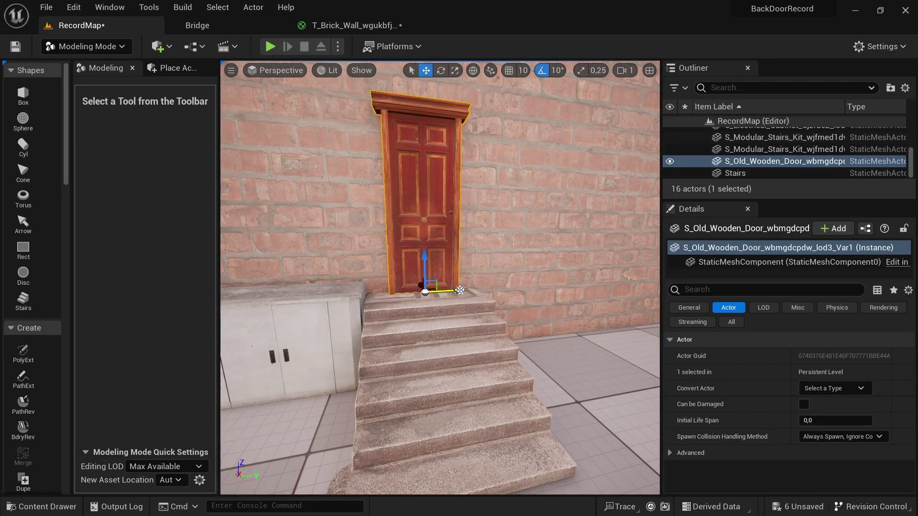
key("f")
key("ctrl+space")
left_click(96, 436)
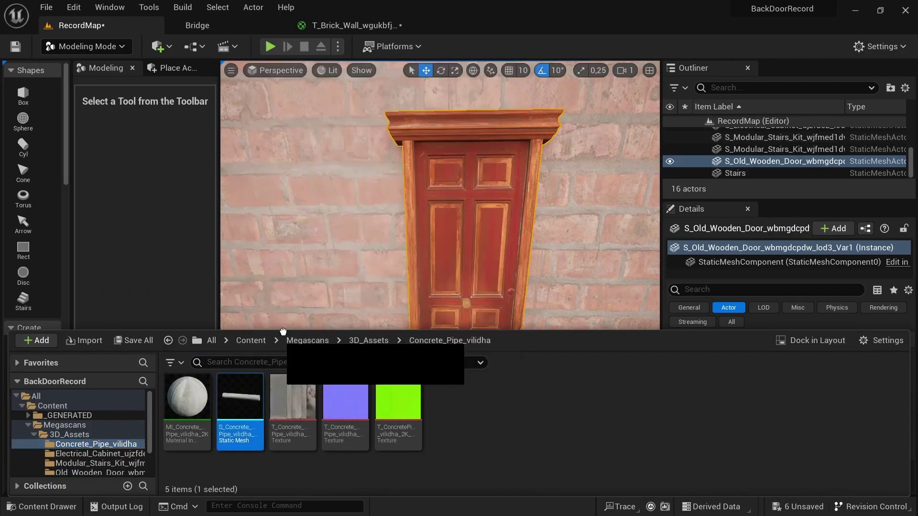
left_click_drag(188, 400, 344, 411)
key("e")
mouse_move(427, 344)
left_mouse_down()
mouse_move(383, 363)
mouse_move(412, 386)
mouse_move(378, 397)
left_mouse_up()
key("w")
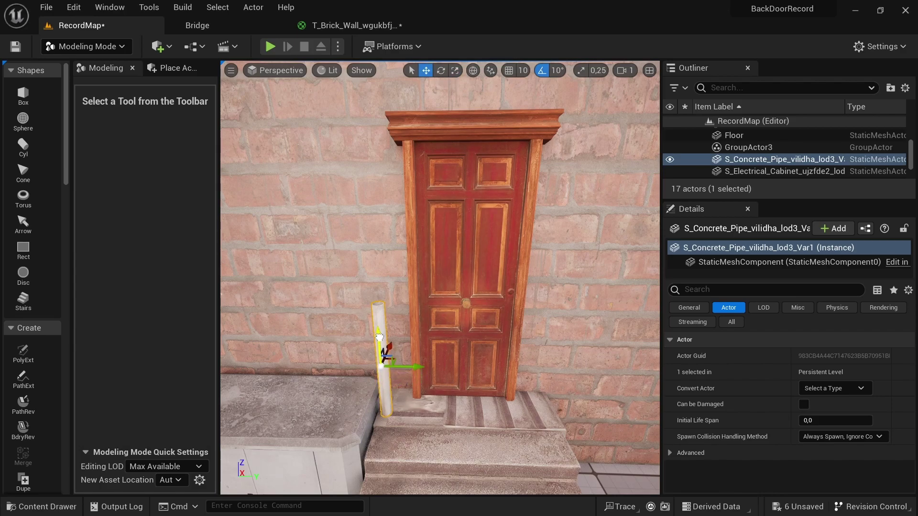
left_click_drag(389, 351, 398, 340)
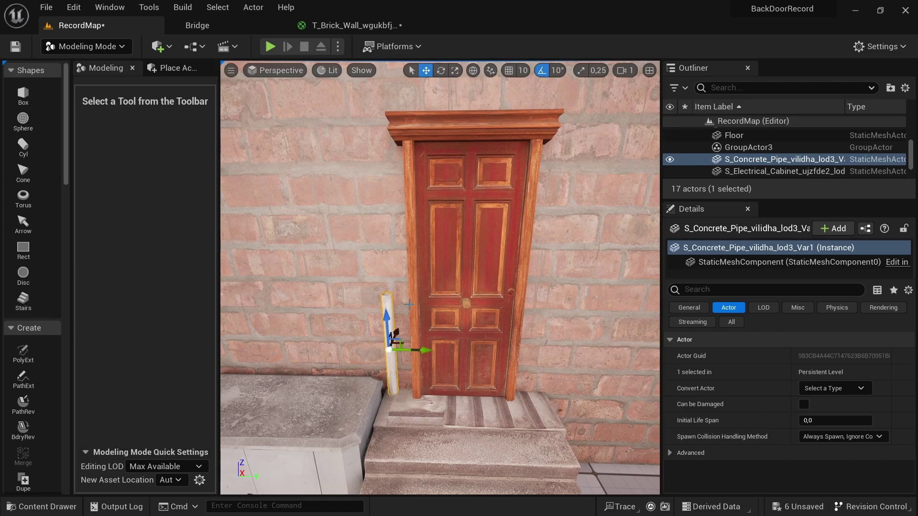
Duplicate the pipe and move both pipes to the right along the stairs
right_click_drag(408, 304, 313, 298)
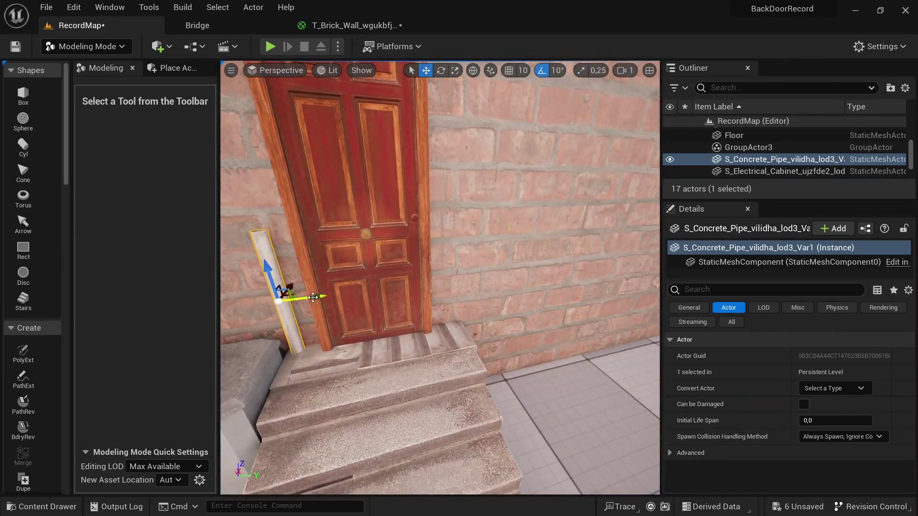
left_click_drag(313, 298, 477, 280, "alt")
right_click_drag(500, 273, 417, 274)
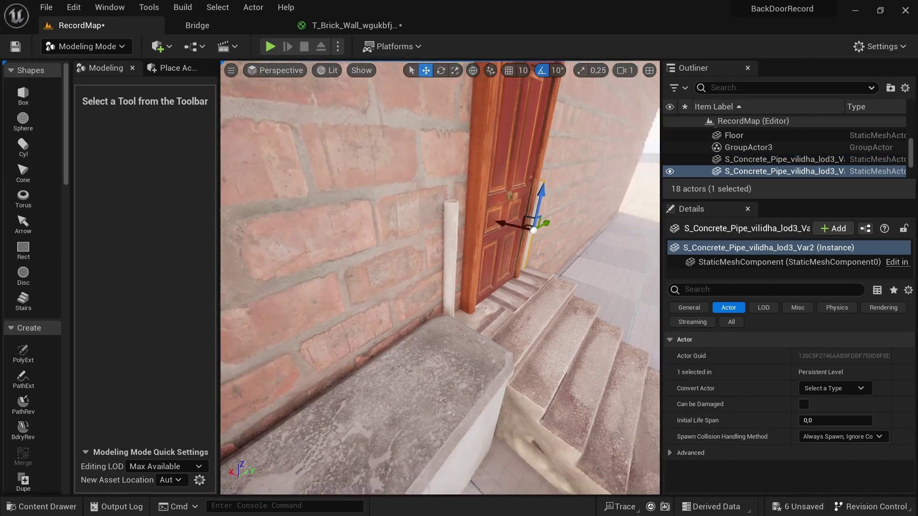
left_click(417, 274, "ctrl")
left_click_drag(427, 207, 550, 250)
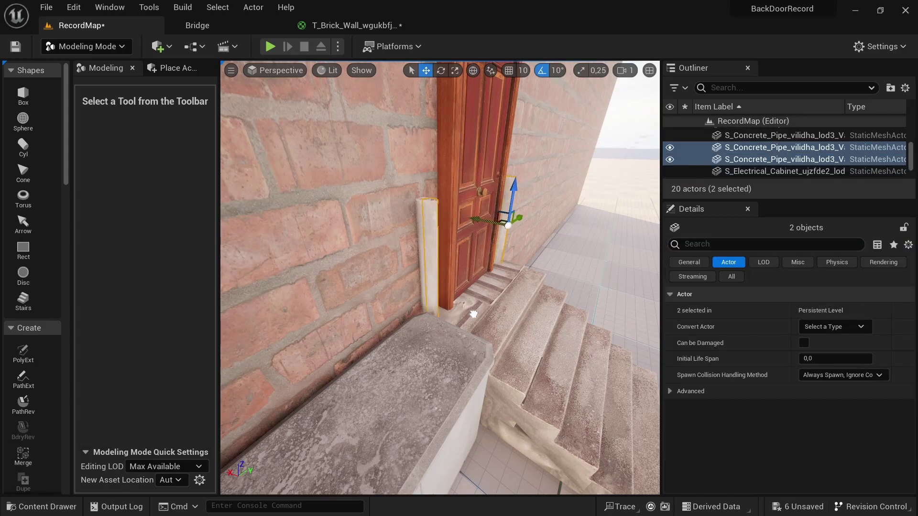
key("r")
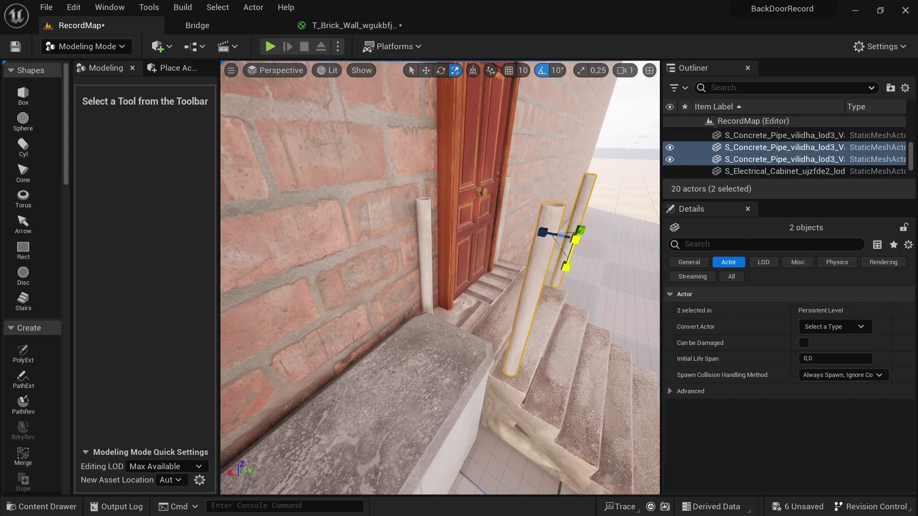
key("w")
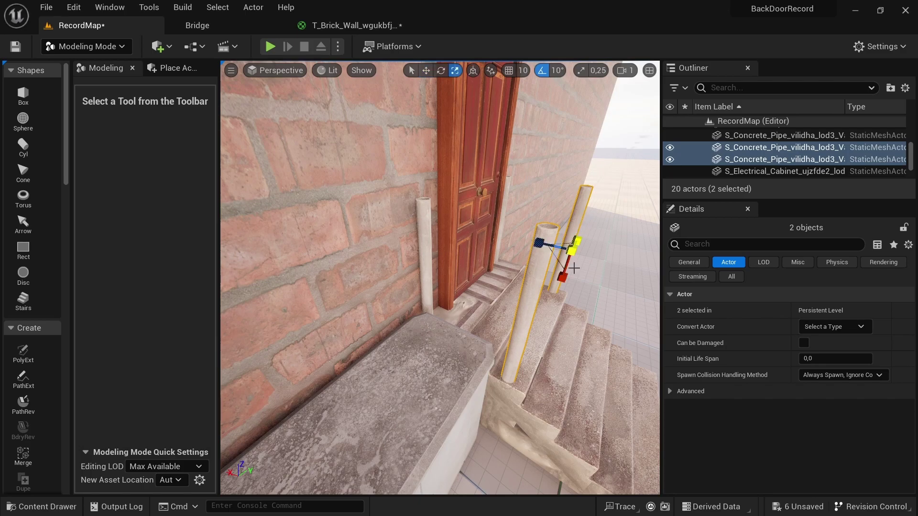
right_click_drag(557, 212, 547, 206)
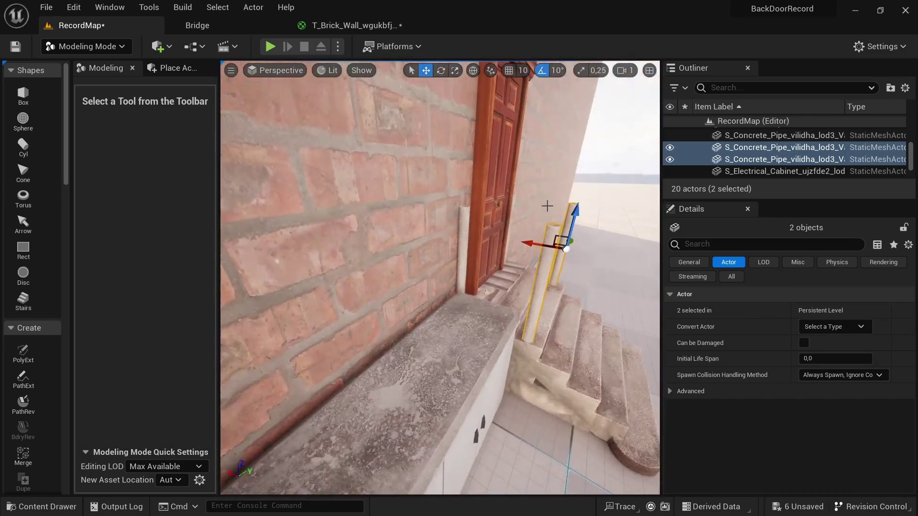
Lay the two pipes horizontal as handrails, raise them, and duplicate them to the right
key("w")
key("e")
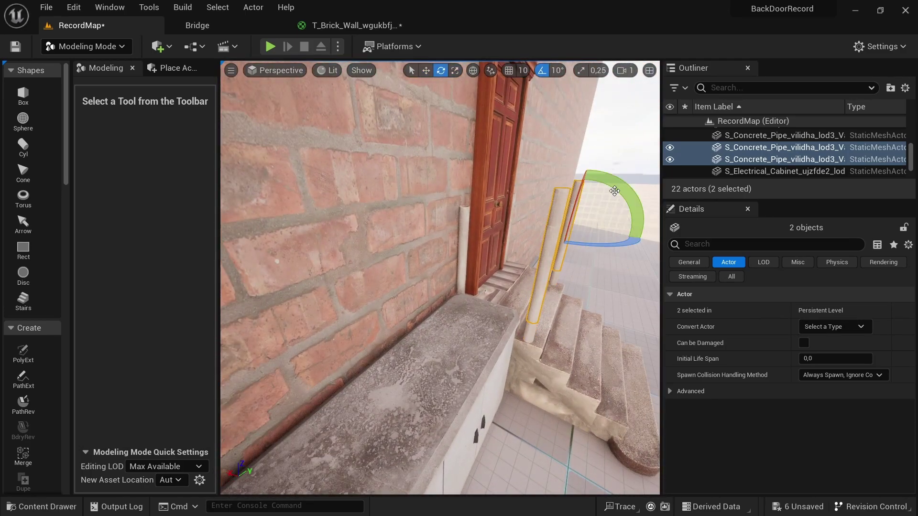
mouse_move(576, 200)
left_mouse_down()
mouse_move(580, 193)
mouse_move(511, 192)
left_mouse_up()
key("w")
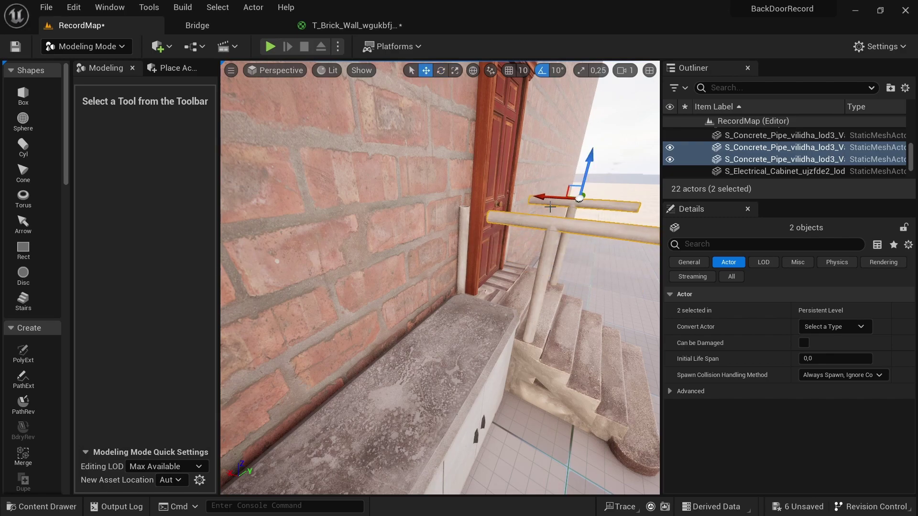
left_click_drag(540, 159, 540, 156)
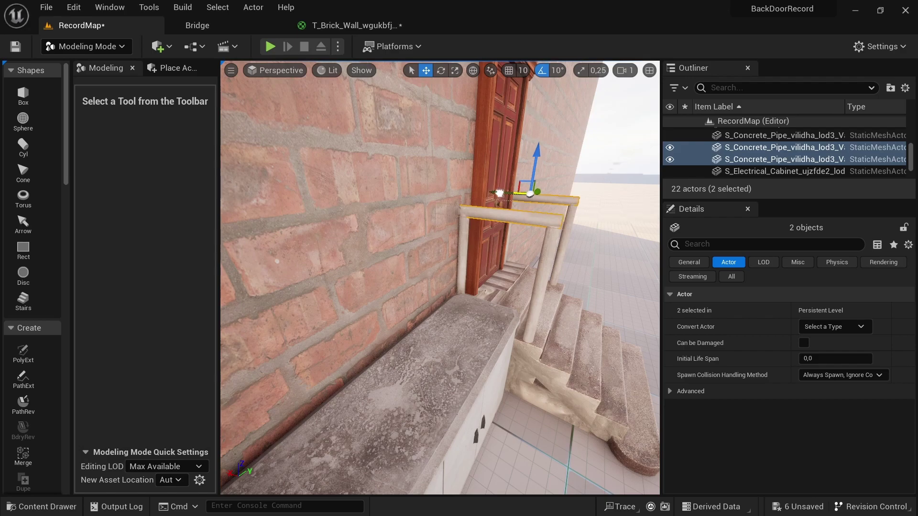
right_click_drag(499, 193, 501, 227)
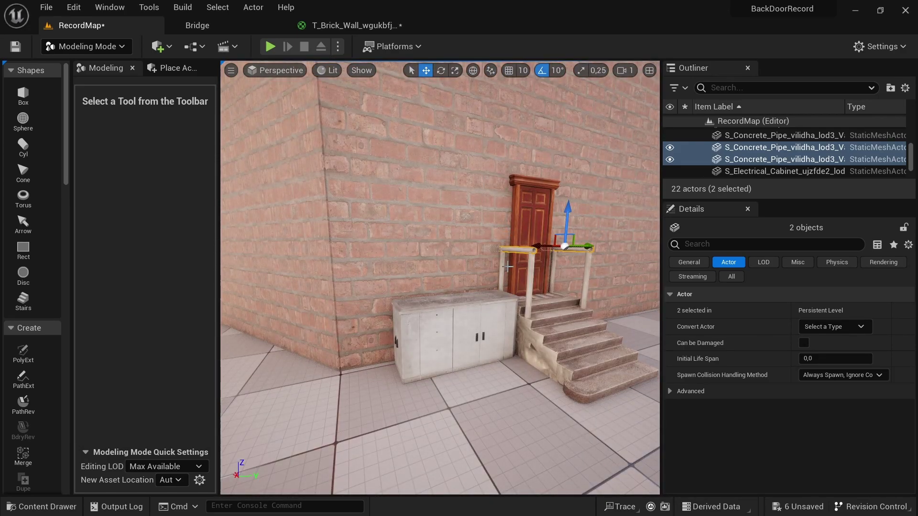
left_click_drag(540, 246, 612, 318, "alt")
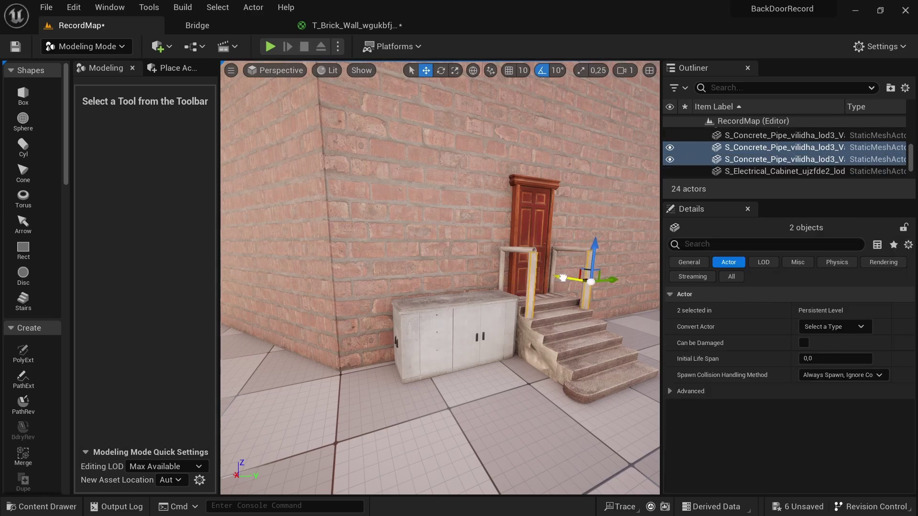
right_click_drag(613, 318, 631, 299)
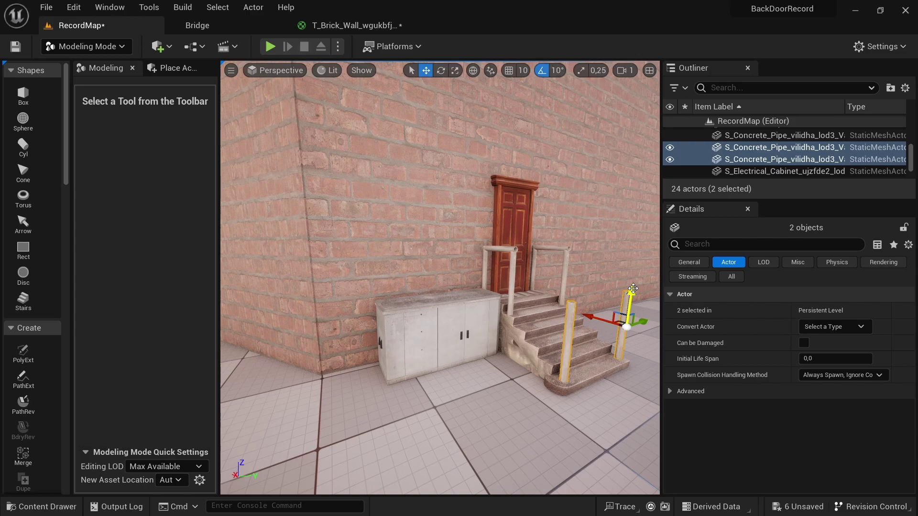
Duplicate the pipes again and tilt the copies diagonally along the stair slope
key("e")
mouse_move(633, 289)
left_mouse_down("alt")
mouse_move(630, 300)
mouse_move(595, 256)
mouse_move(596, 235)
left_mouse_up("alt")
key("w")
key("e")
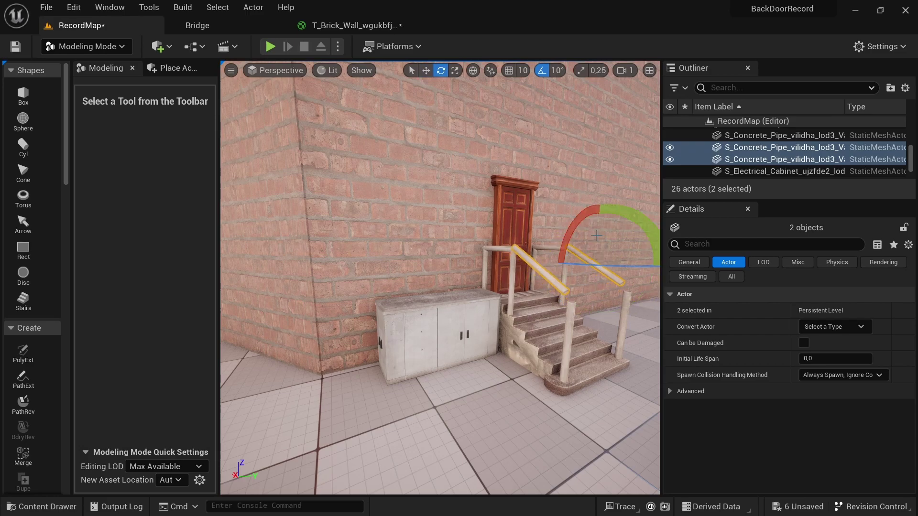
key("r")
key("w")
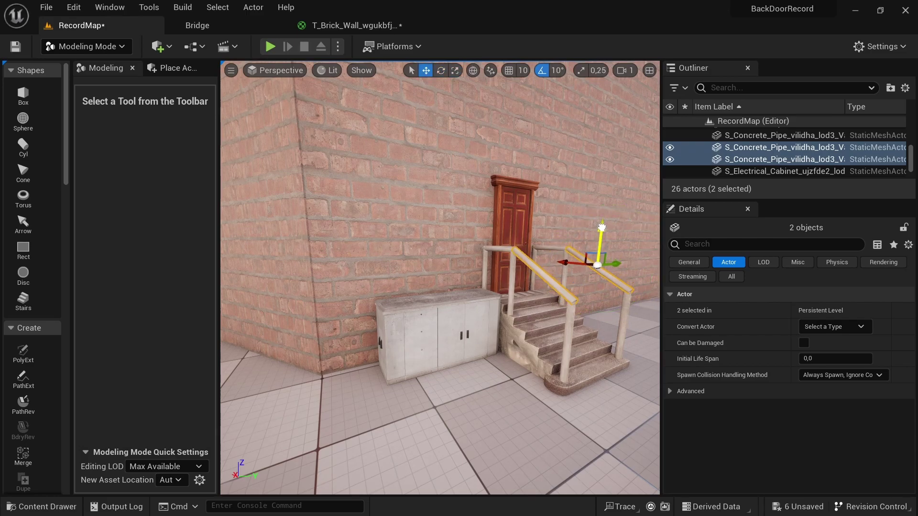
right_click_drag(602, 227, 602, 227)
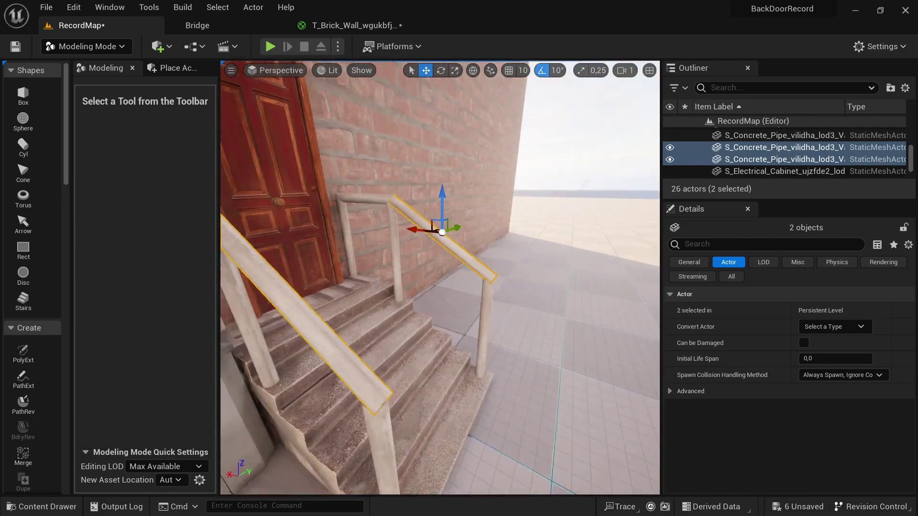
right_click_drag(480, 216, 480, 217)
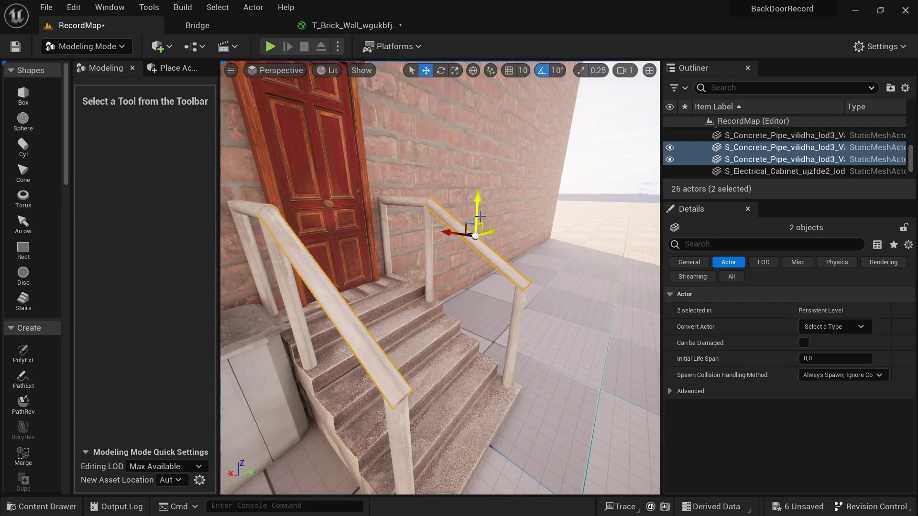
Adjust the vertical posts and diagonal railing pipe into place along the stairway
left_click(400, 425)
left_click(523, 311, "ctrl")
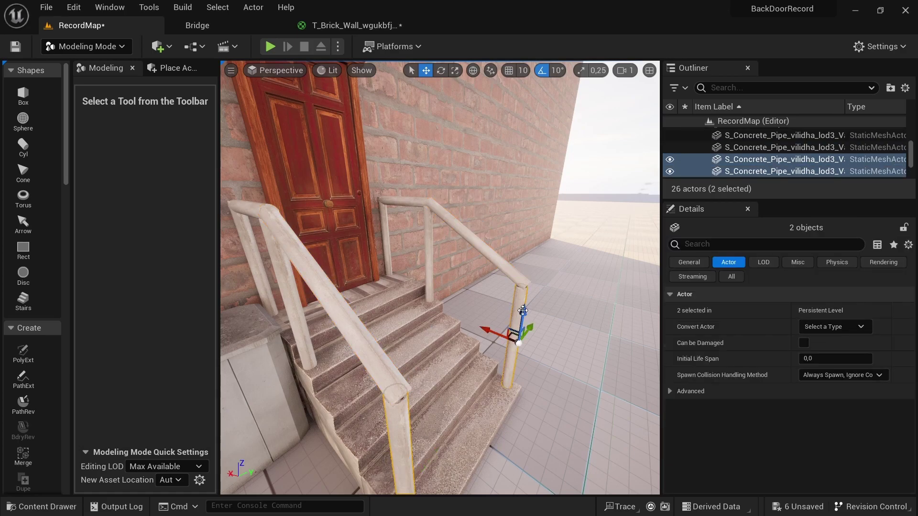
right_click_drag(330, 323, 331, 324)
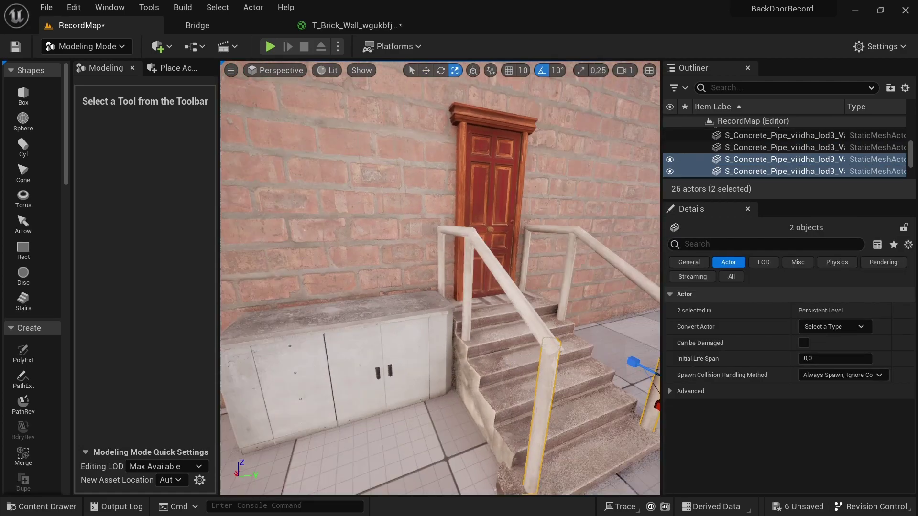
left_click(354, 419)
left_click(580, 275)
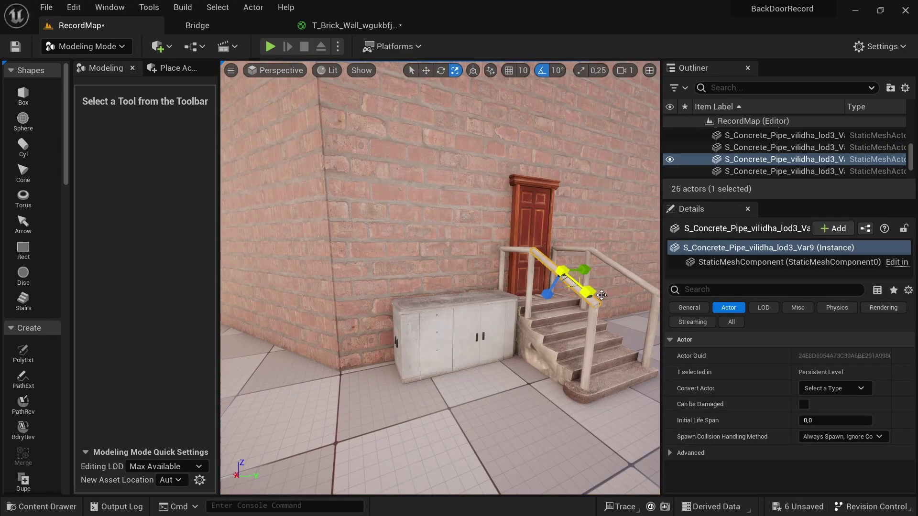
key("f")
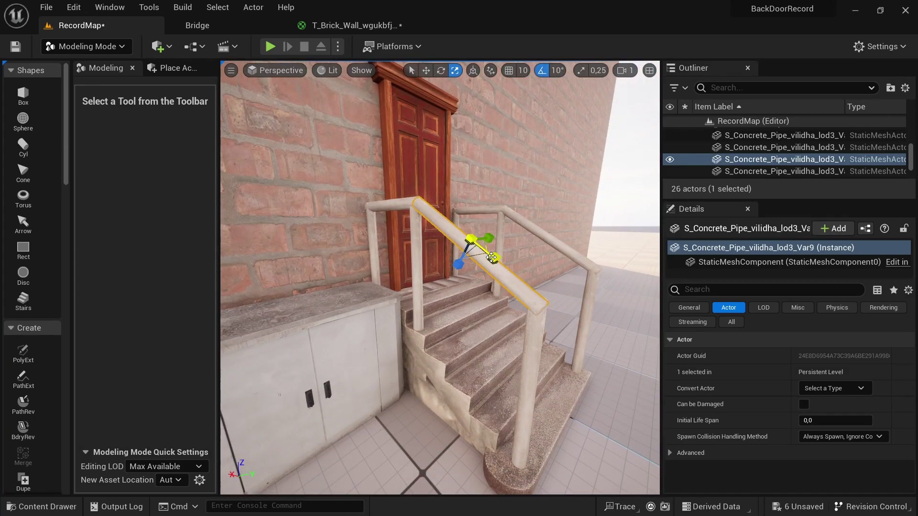
key("w")
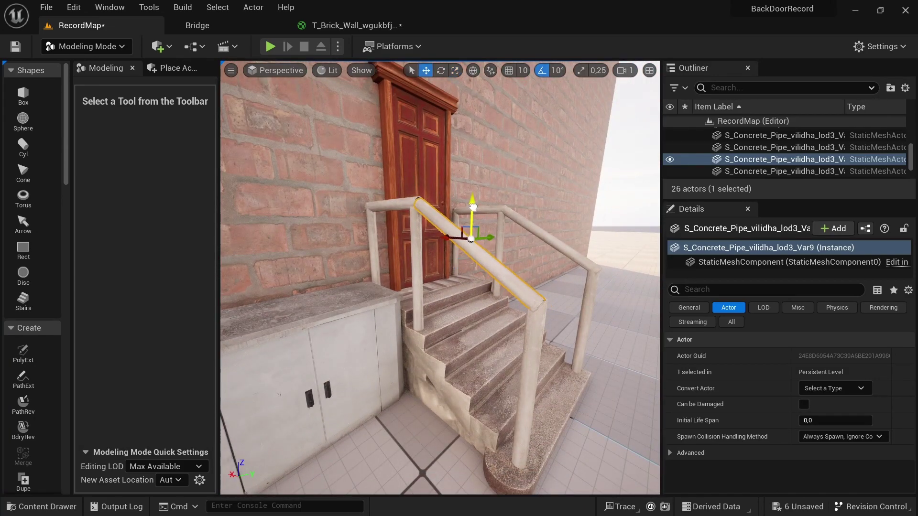
left_click(535, 330)
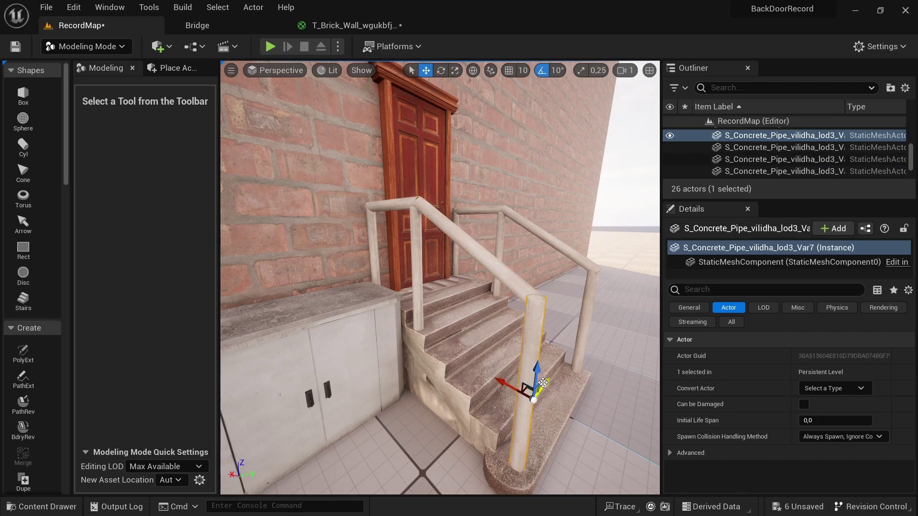
left_click(419, 469)
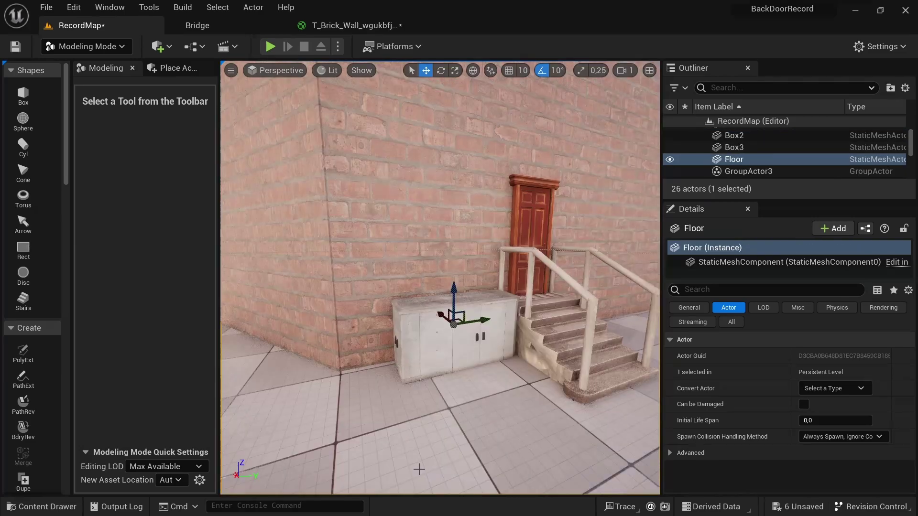
Select the two railing pipes and disable rotation snapping for fine angles
left_click(545, 258)
key("f")
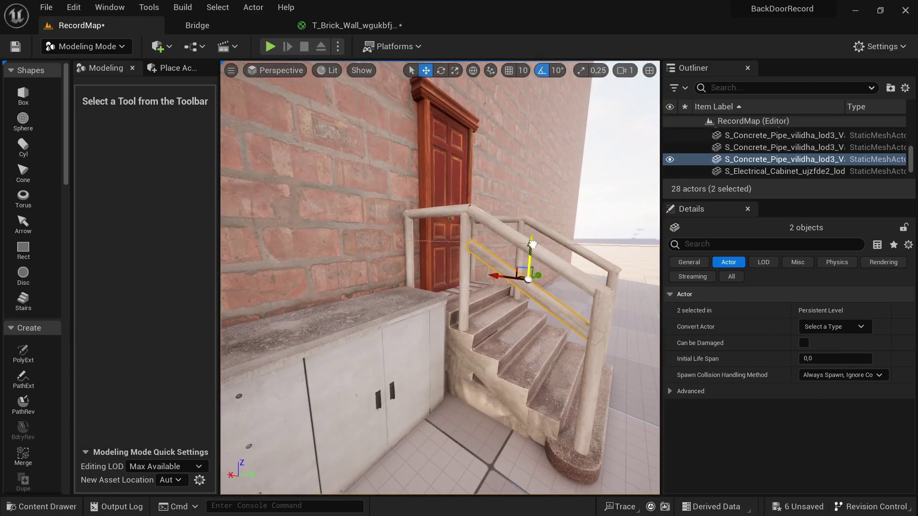
right_click_drag(532, 244, 497, 246)
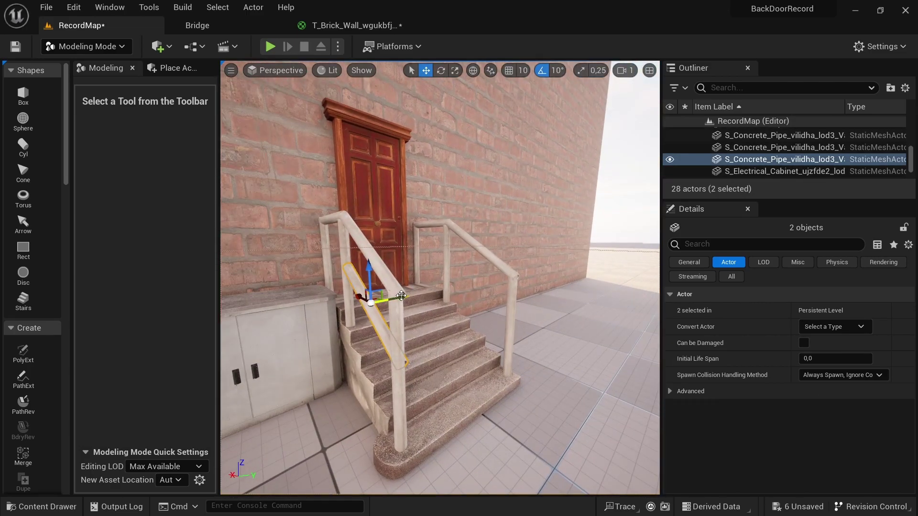
key("e")
left_click(542, 70)
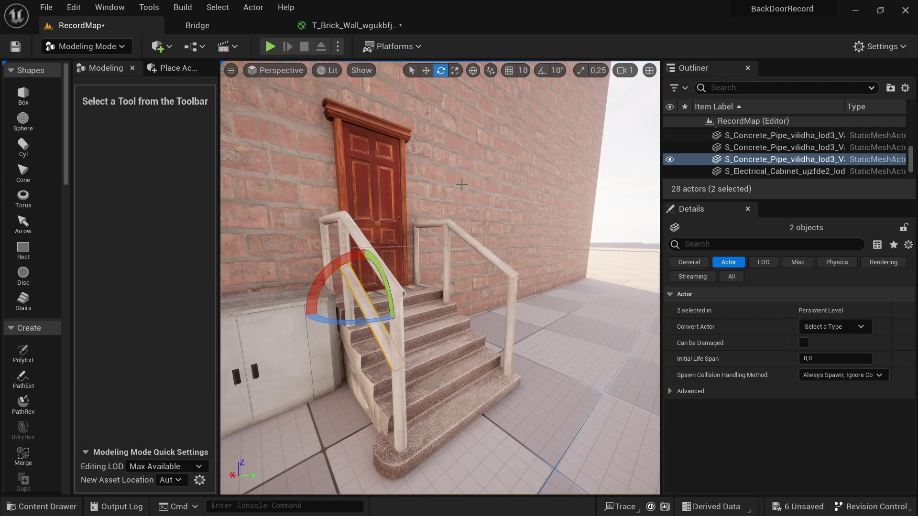
key("w")
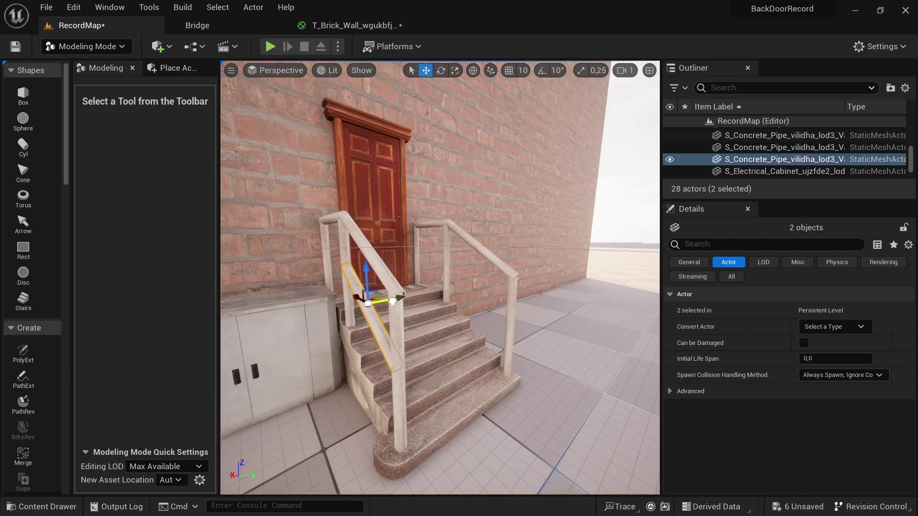
Tilt the rail pipes slightly to match the stair slope
right_click_drag(373, 305, 518, 454)
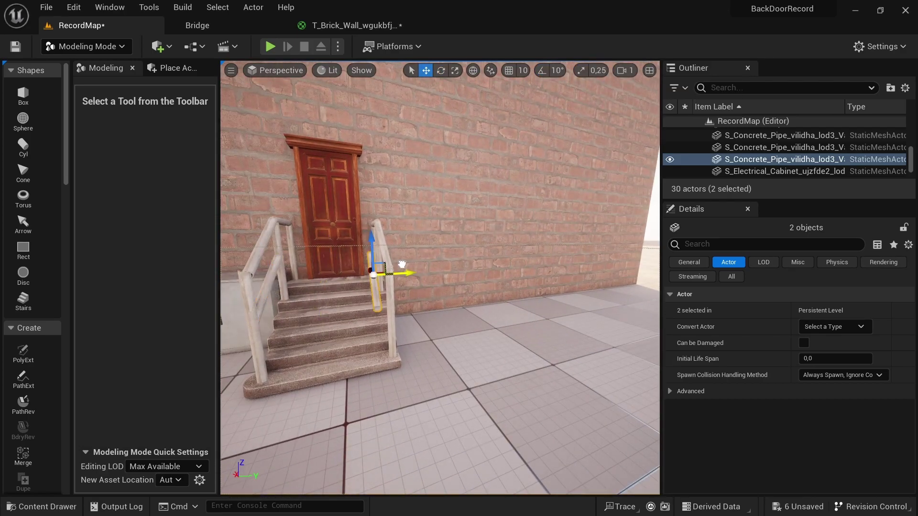
key("f")
key("e")
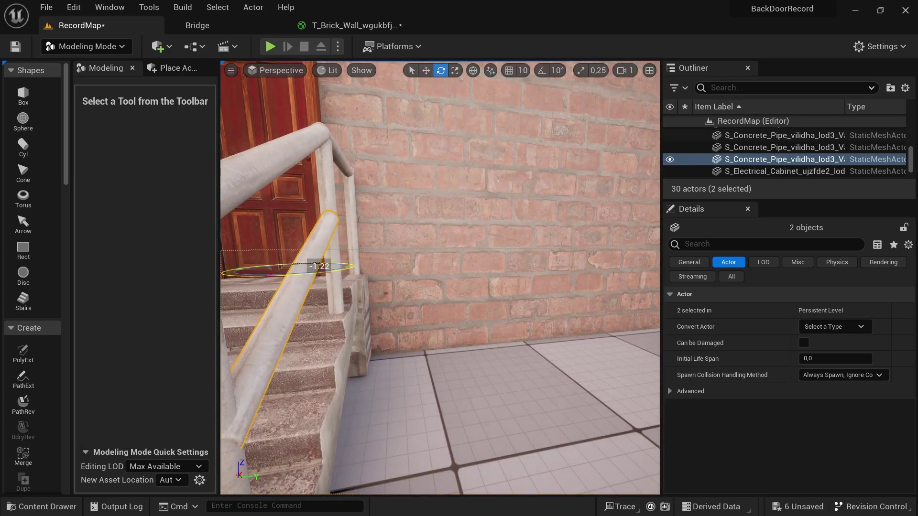
key("w")
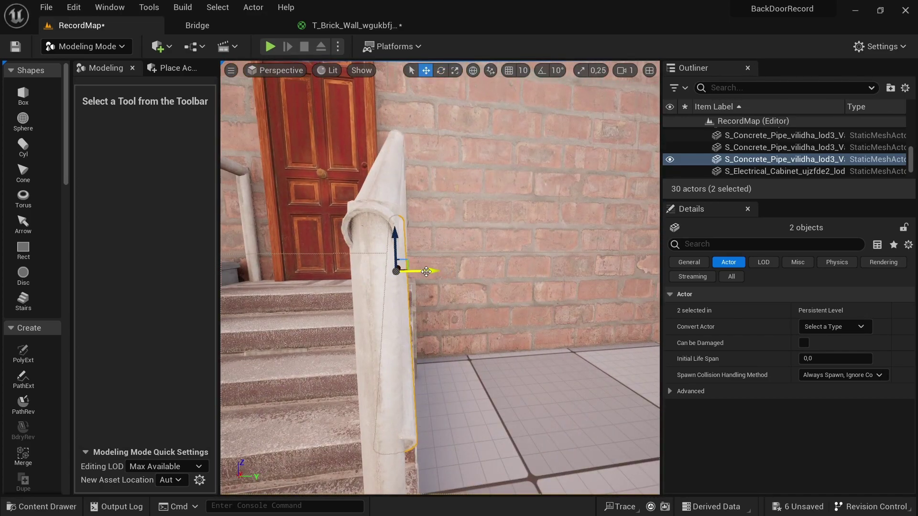
right_click_drag(421, 271, 478, 268)
key("e")
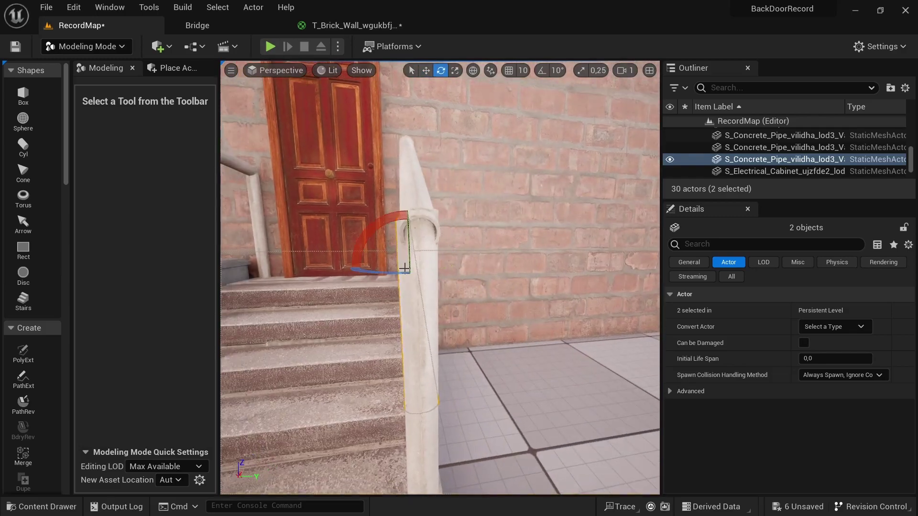
left_click_drag(395, 272, 395, 273)
key("w")
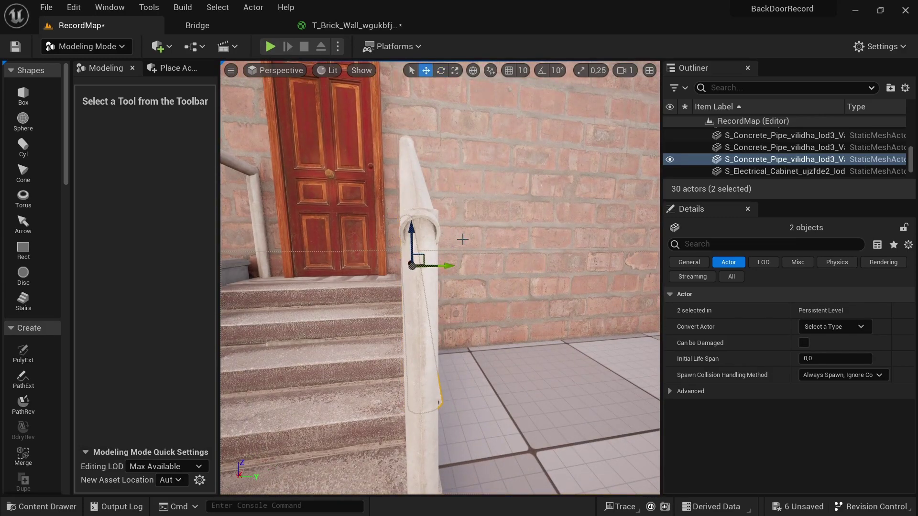
Paste railing pipe copies and drop them lower as mid-rails by the cabinet and door
right_click_drag(462, 239, 519, 232)
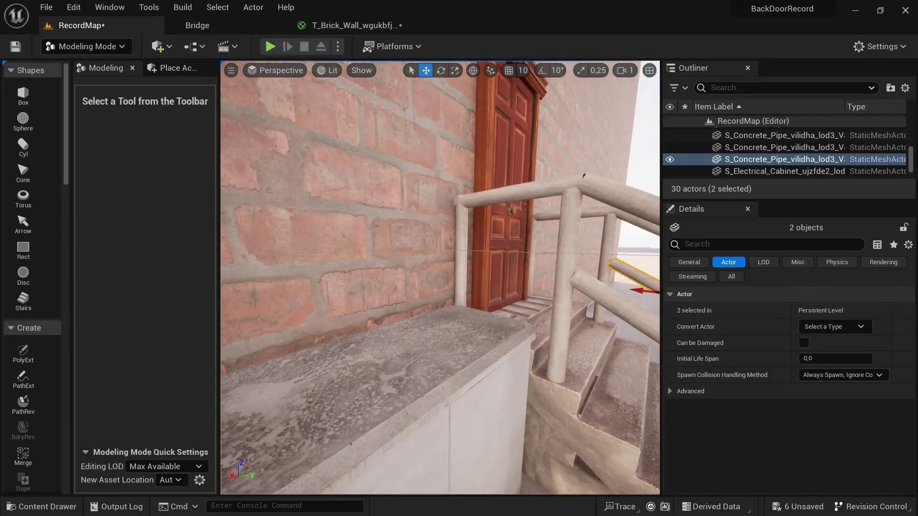
key("ctrl+v")
left_click_drag(496, 153, 490, 229, "alt")
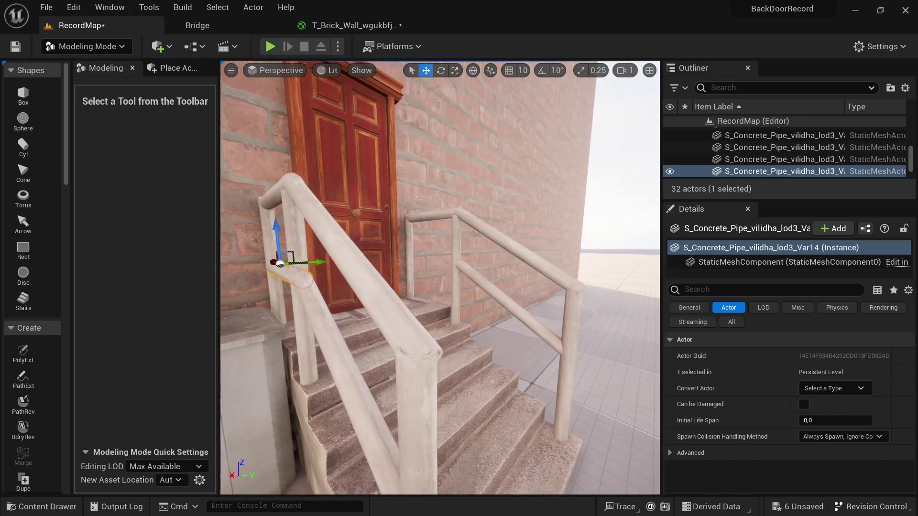
right_click_drag(486, 198, 423, 158)
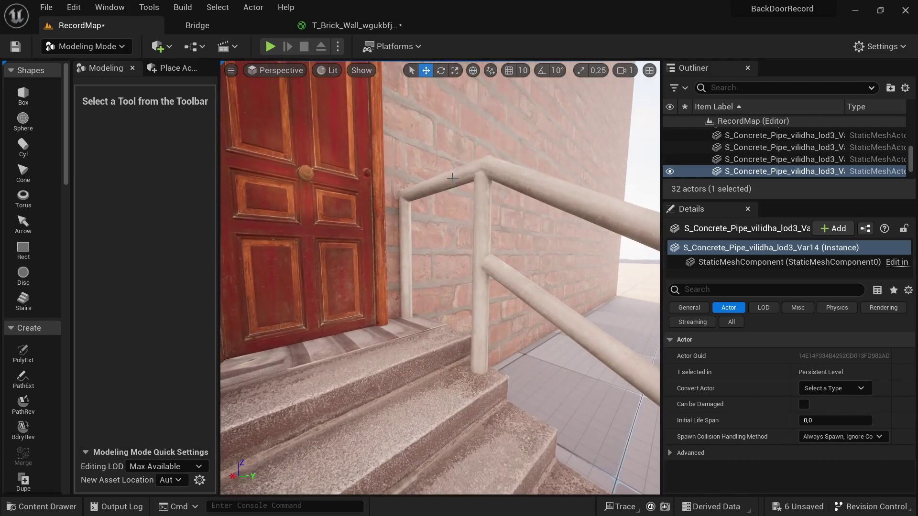
left_click_drag(423, 158, 424, 222, "alt")
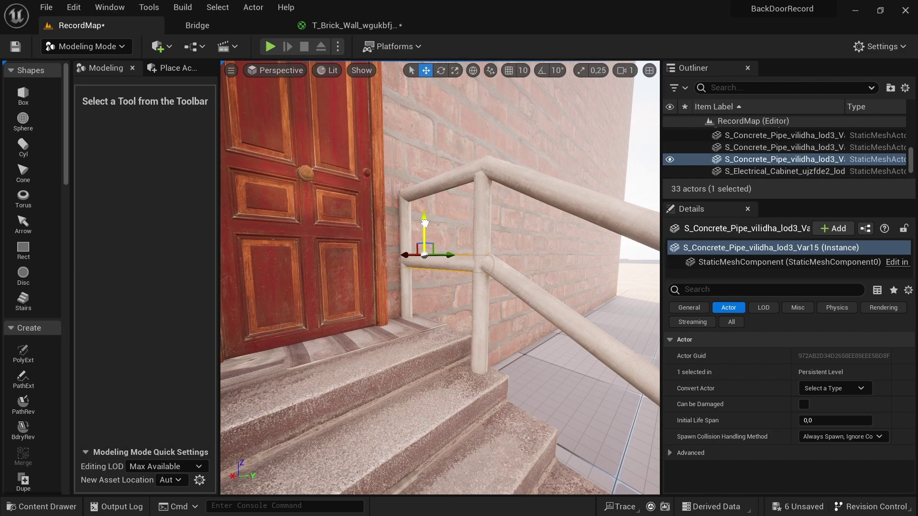
key("1")
left_click(495, 384)
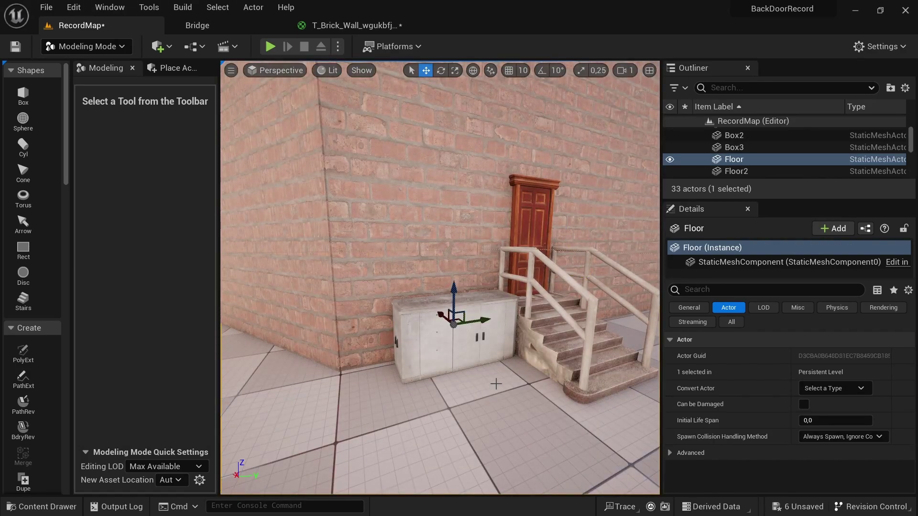
Drop a Concrete Pipe by the wall, stand it upright, lengthen it, and fit it into the corner
left_click(197, 25)
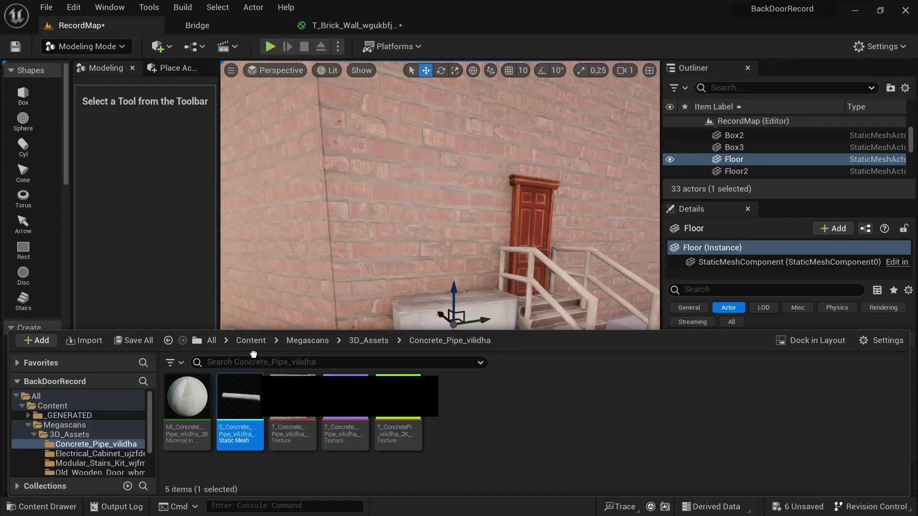
left_click_drag(194, 235, 275, 344)
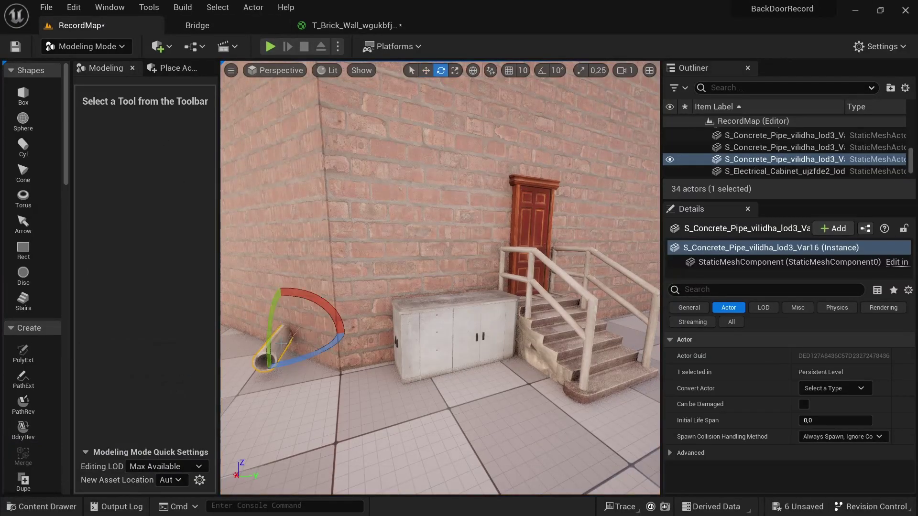
left_click(542, 70)
mouse_move(330, 306)
left_mouse_down()
mouse_move(298, 337)
mouse_move(360, 356)
mouse_move(326, 390)
mouse_move(326, 421)
mouse_move(341, 345)
left_mouse_up()
key("w")
key("r")
key("w")
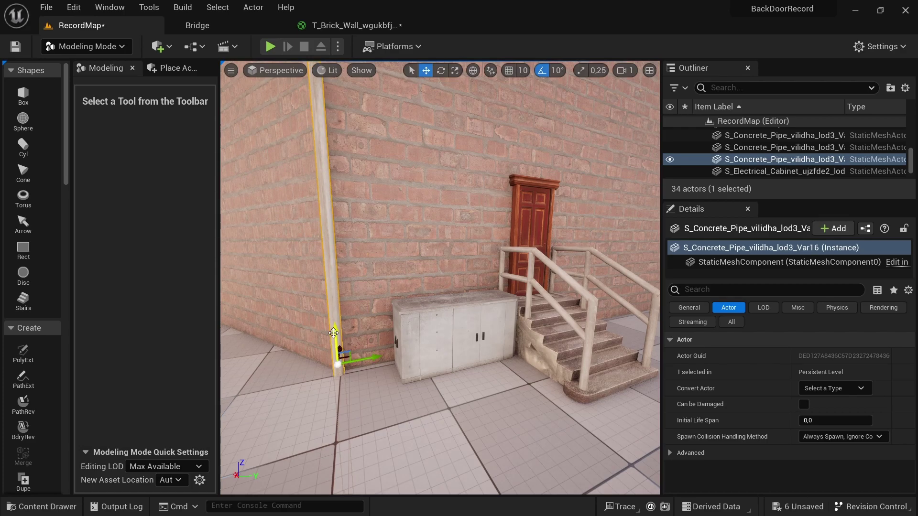
Add the Modular Concrete Median asset from Bridge to the project
left_click(197, 25)
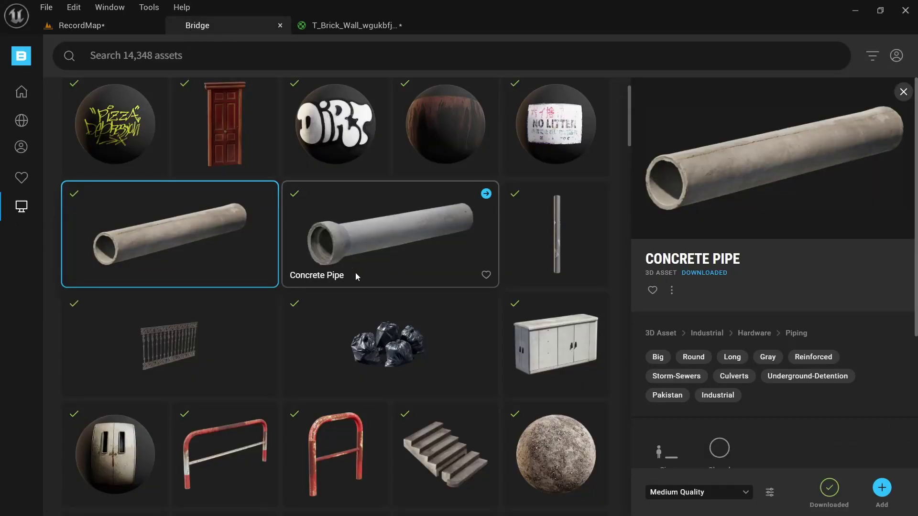
scroll(364, 283, "down", 5)
scroll(369, 286, "down", 5)
scroll(369, 286, "down", 5)
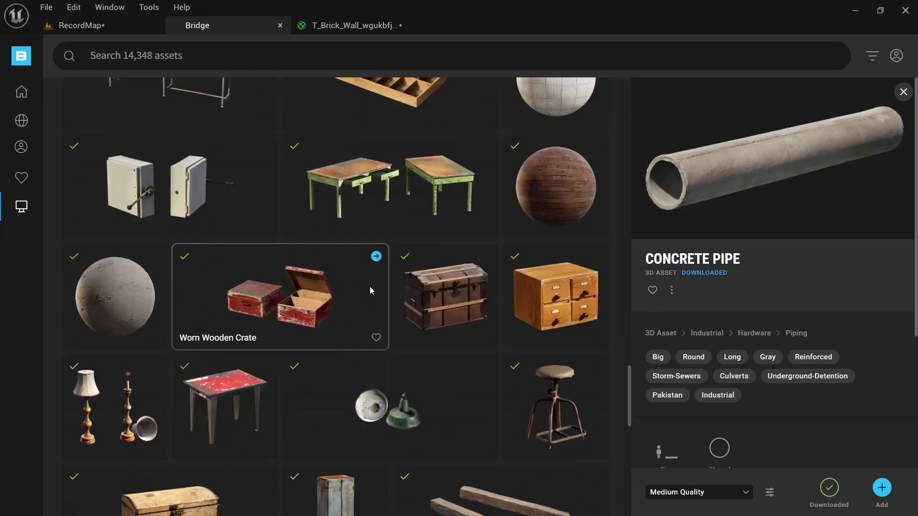
scroll(371, 290, "down", 5)
scroll(371, 290, "down", 5)
scroll(371, 290, "down", 5)
scroll(371, 290, "down", 5)
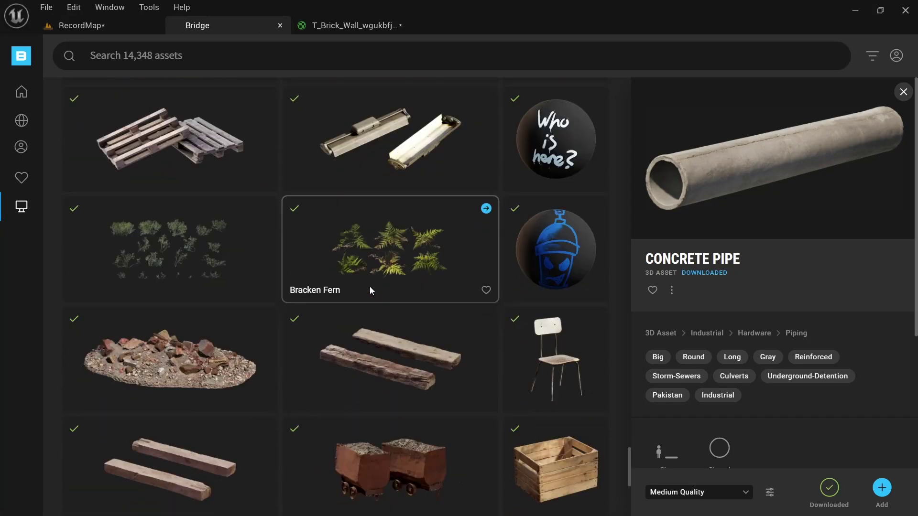
scroll(371, 290, "down", 5)
scroll(371, 290, "down", 5)
scroll(370, 290, "down", 5)
scroll(370, 290, "down", 5)
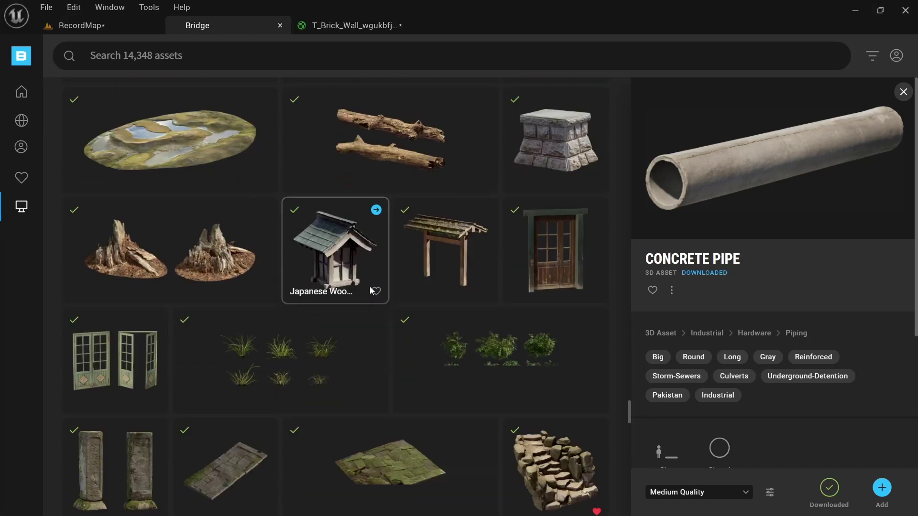
scroll(370, 290, "down", 5)
left_click(211, 245)
left_click(883, 487)
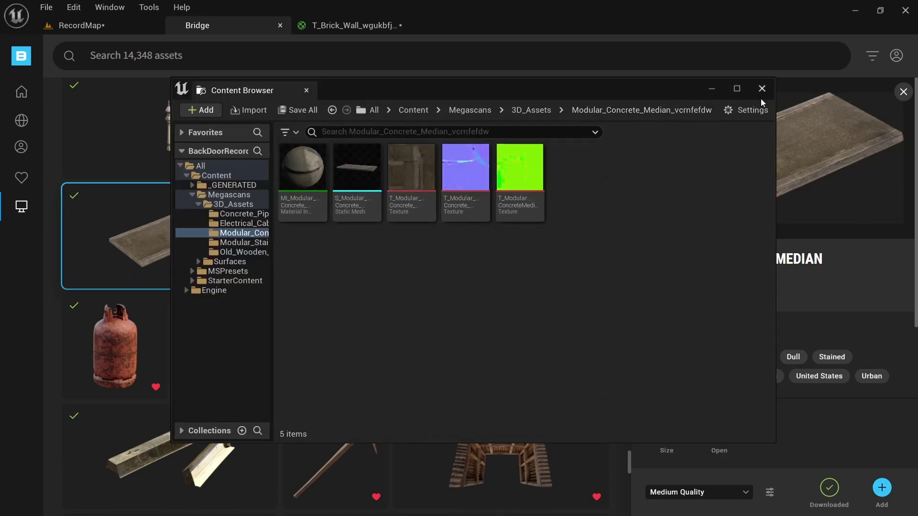
left_click(148, 29)
Place the concrete median at the stairs' foot and stretch it into a long slab
key("ctrl+space")
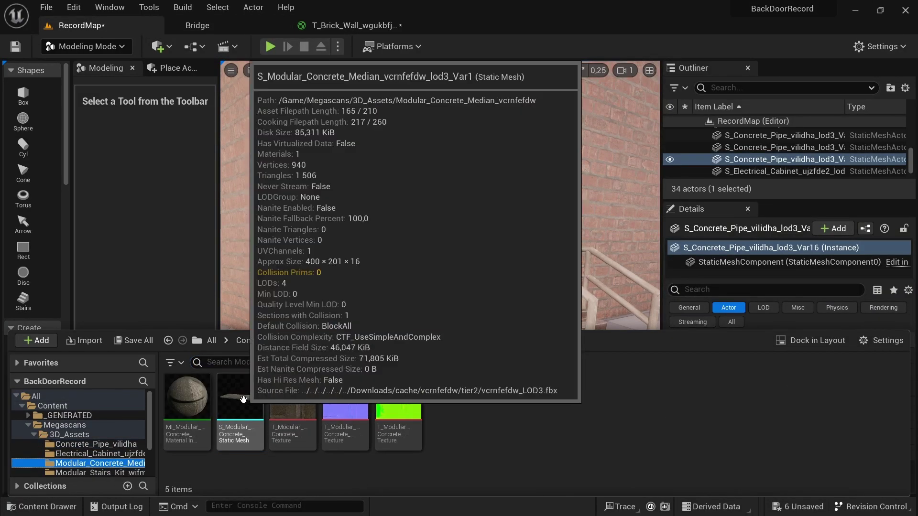
mouse_move(293, 397)
left_mouse_down()
mouse_move(483, 470)
mouse_move(535, 455)
mouse_move(646, 377)
left_mouse_up()
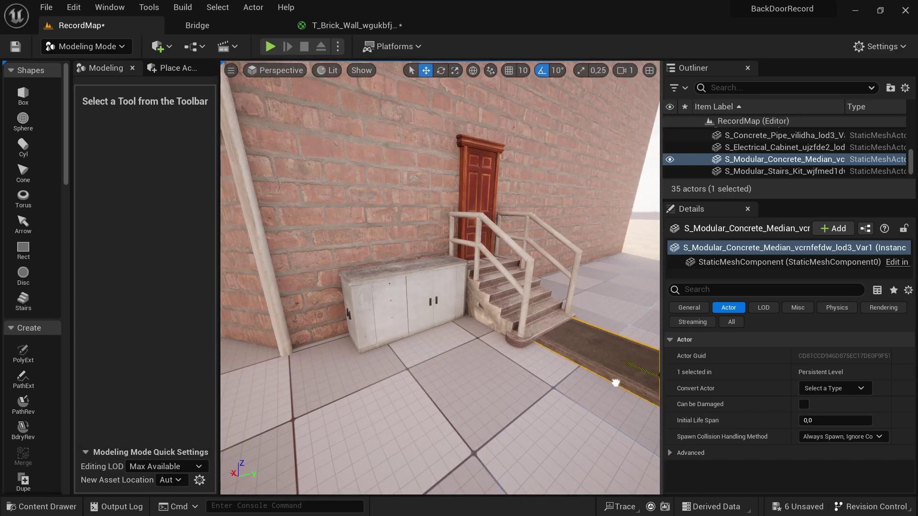
key("f")
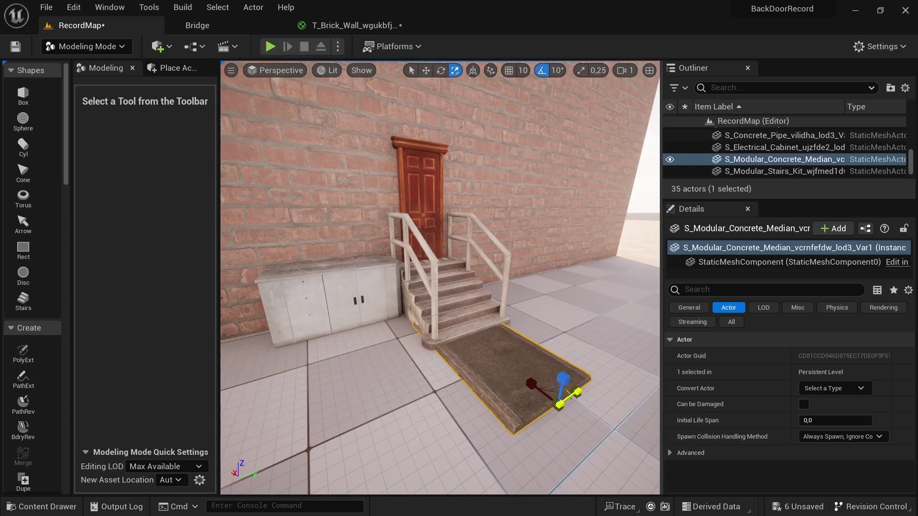
key("w")
left_click_drag(559, 404, 642, 436)
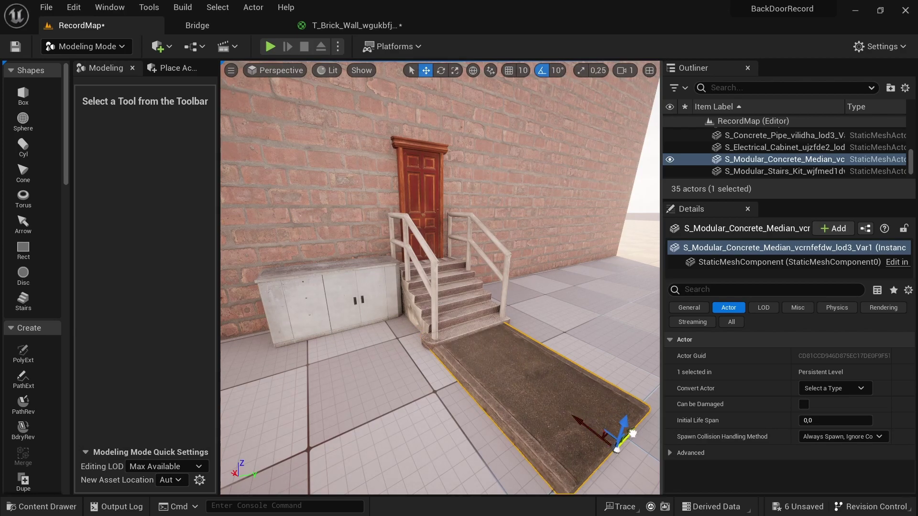
left_click(547, 382)
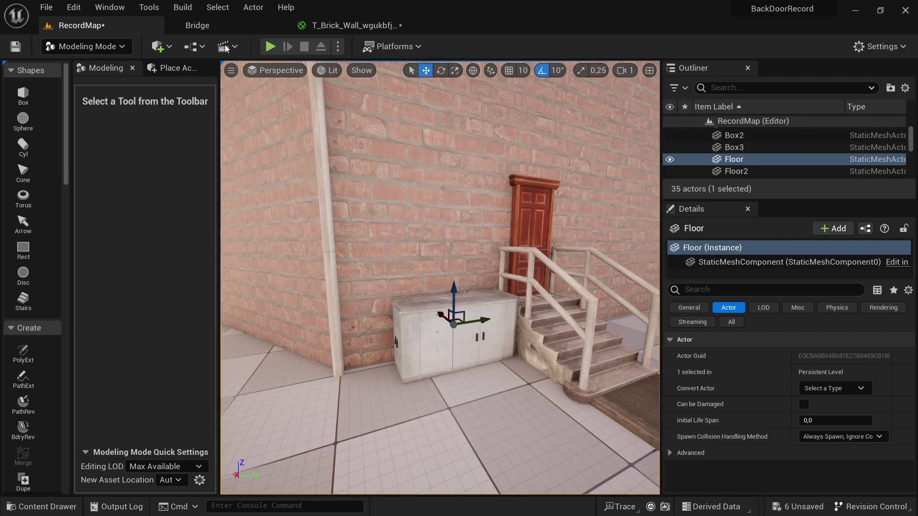
Select the Cardboard Boxes Pack in the Megascans library
left_click(197, 25)
scroll(358, 297, "down", 2)
scroll(357, 297, "down", 2)
scroll(357, 297, "down", 2)
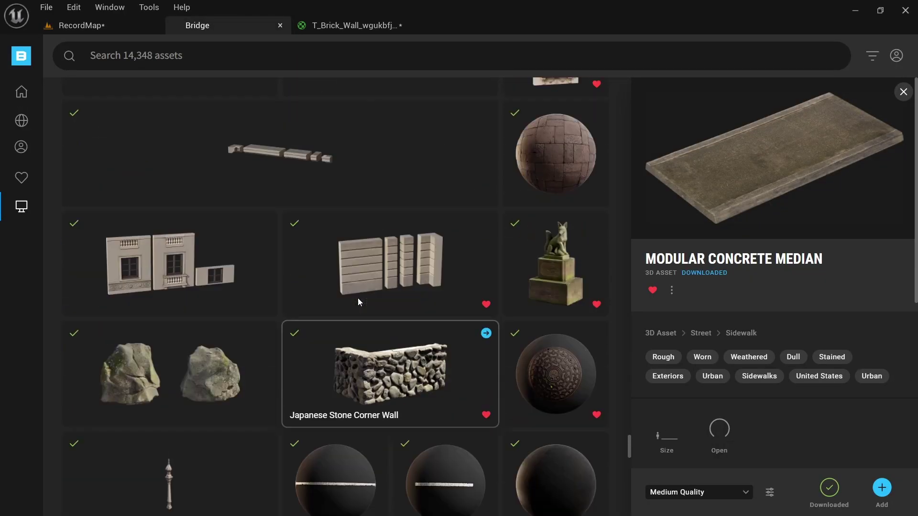
scroll(357, 297, "down", 3)
scroll(358, 298, "down", 3)
scroll(358, 297, "down", 3)
scroll(389, 298, "down", 3)
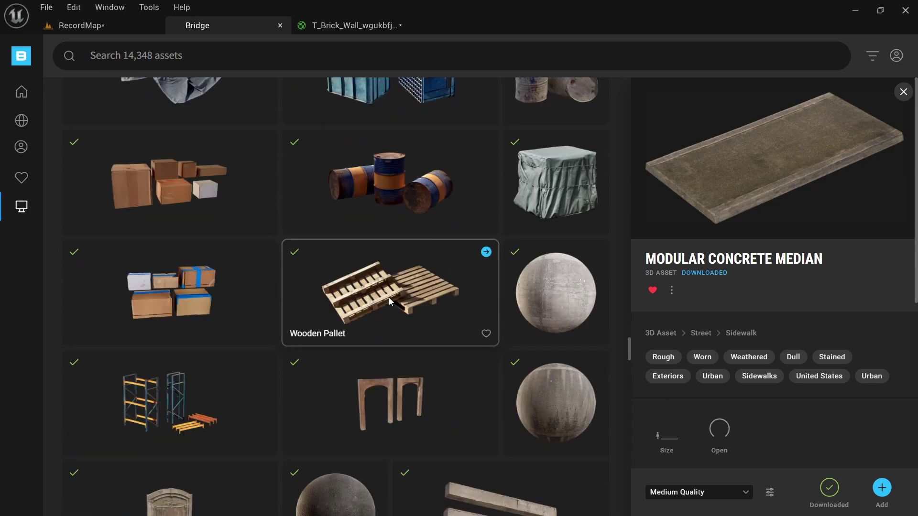
left_click(170, 187)
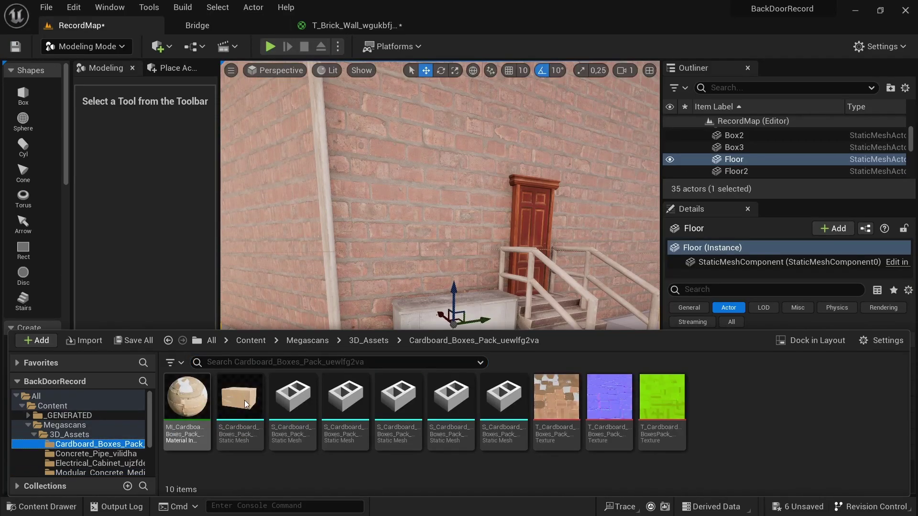
Place a first cardboard box in the wall corner and adjust its transform
left_click_drag(245, 400, 340, 397)
key("r")
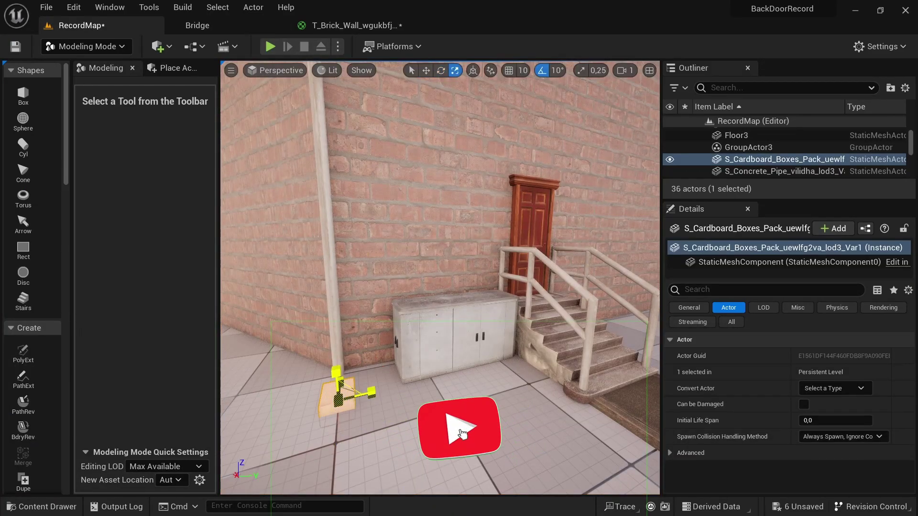
key("e")
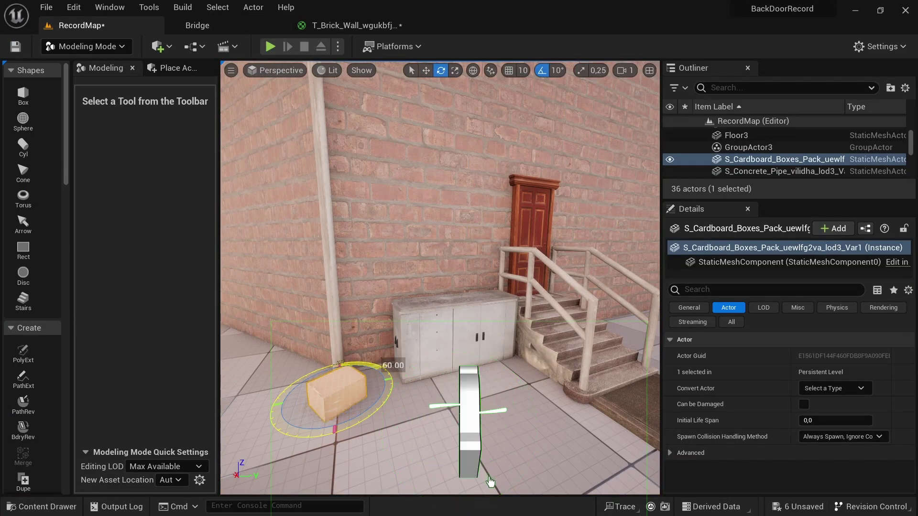
key("w")
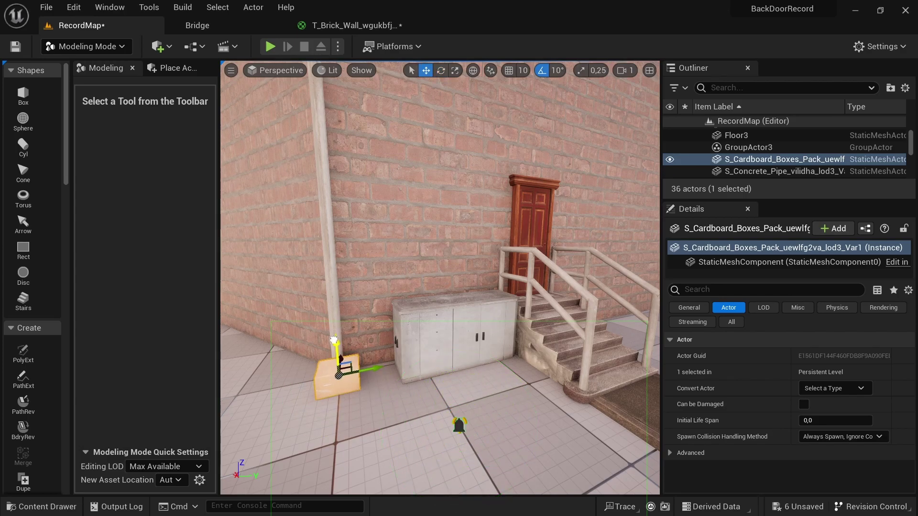
key("e")
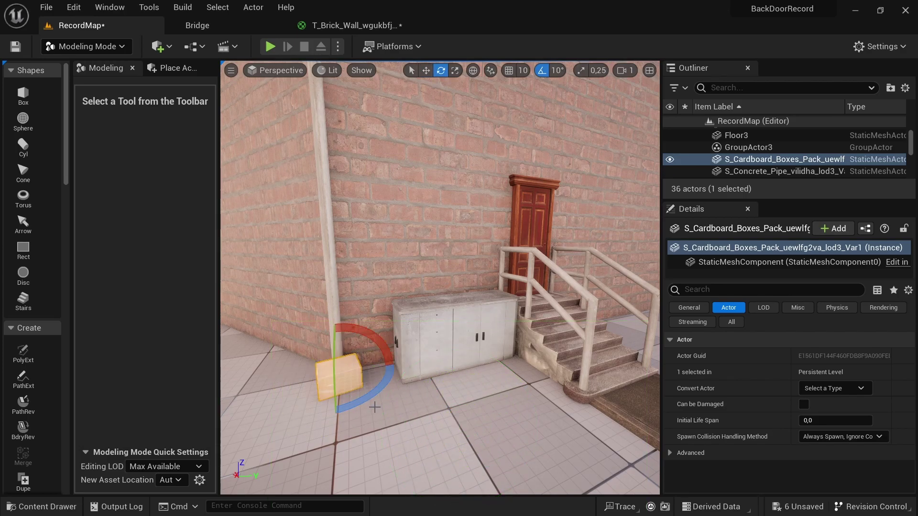
key("Escape")
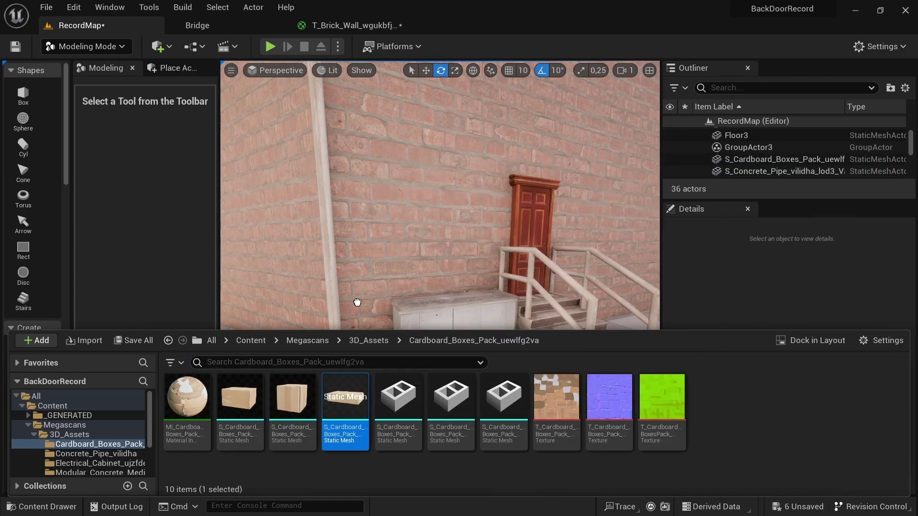
Stack a second cardboard box on the first one in the wall corner
left_click_drag(360, 410, 398, 283)
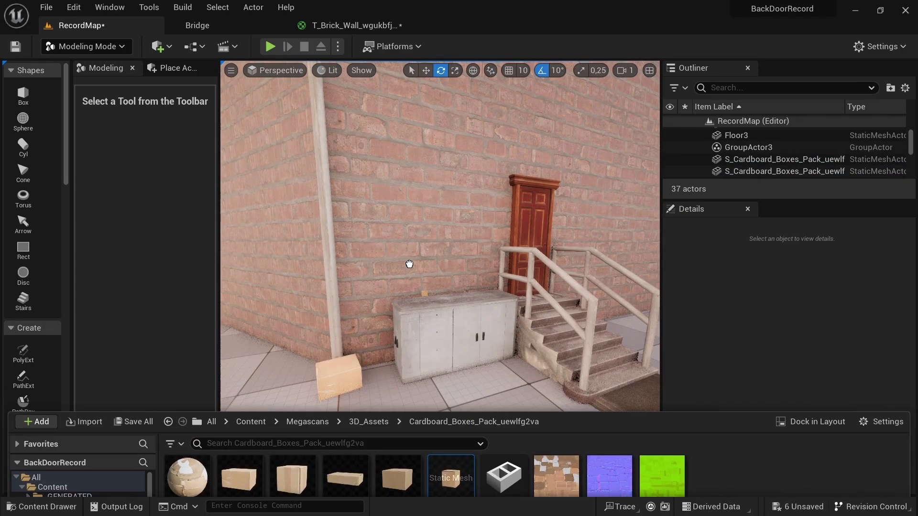
left_click_drag(377, 409, 393, 393)
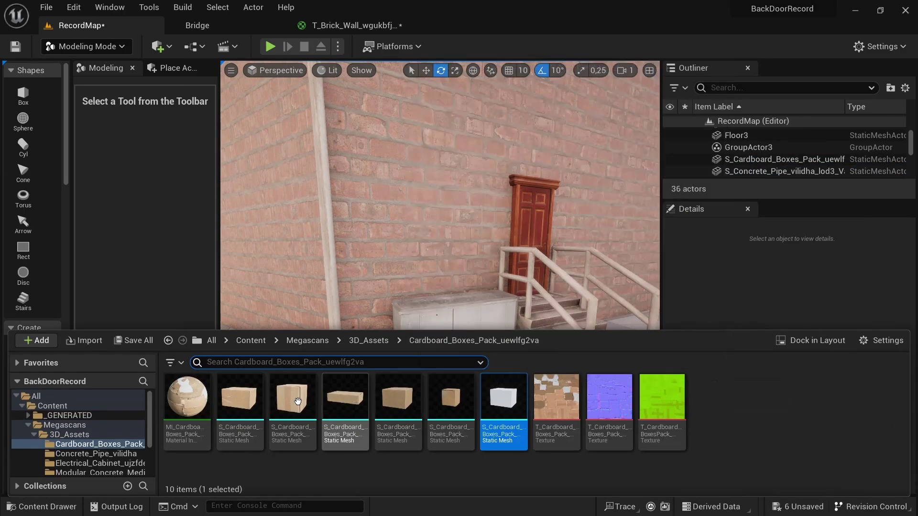
left_click(338, 363)
key("w")
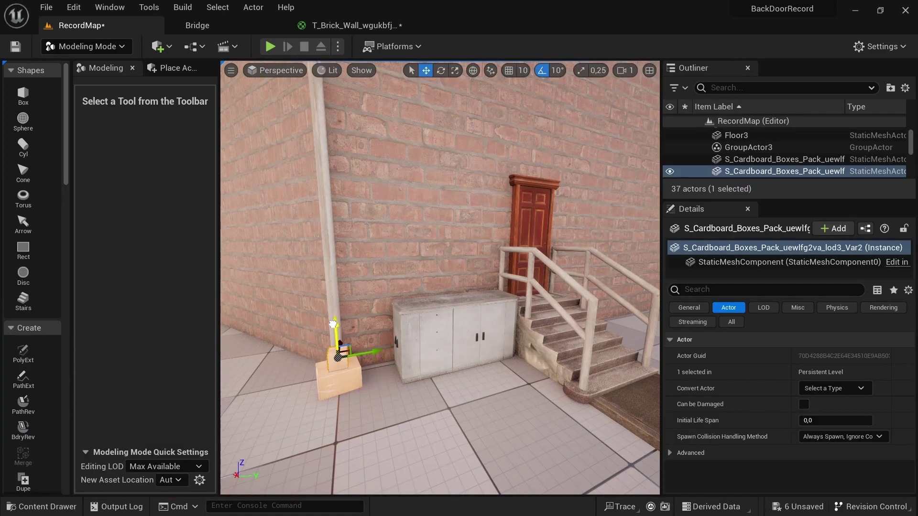
key("ctrl+z")
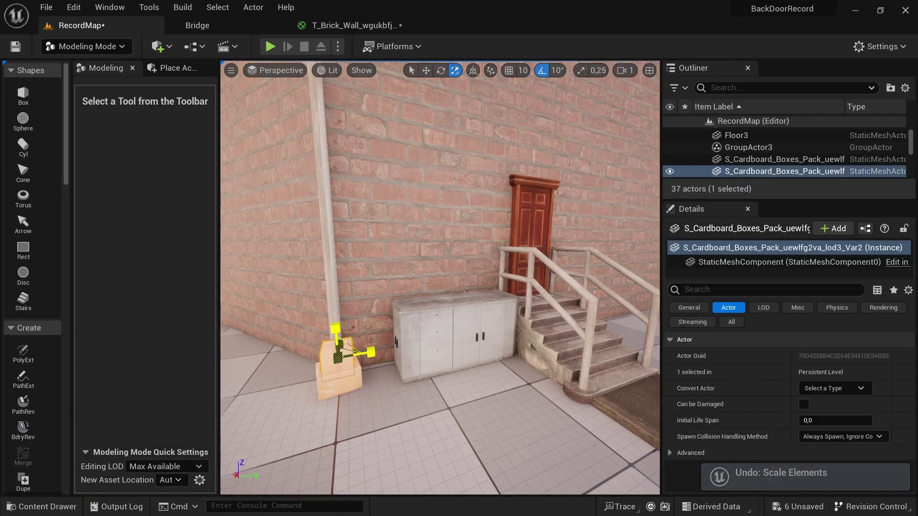
left_click(330, 383)
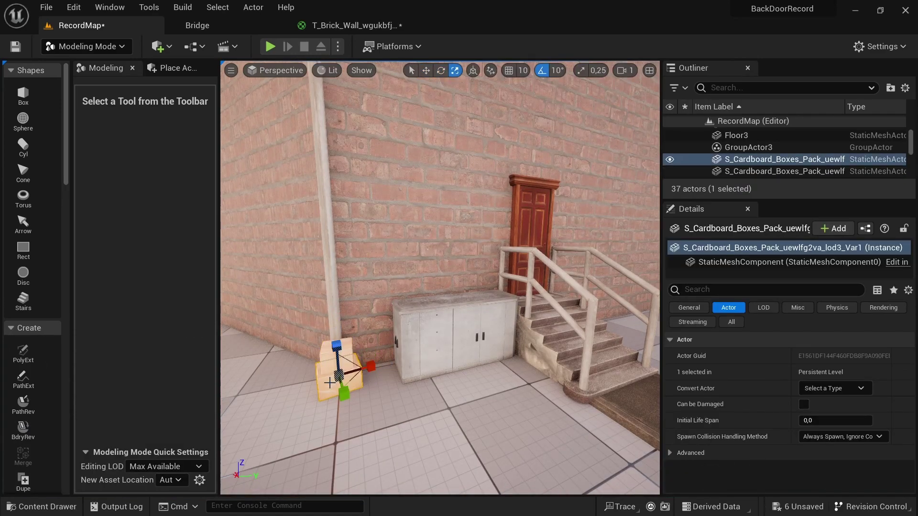
left_click(338, 343)
key("w")
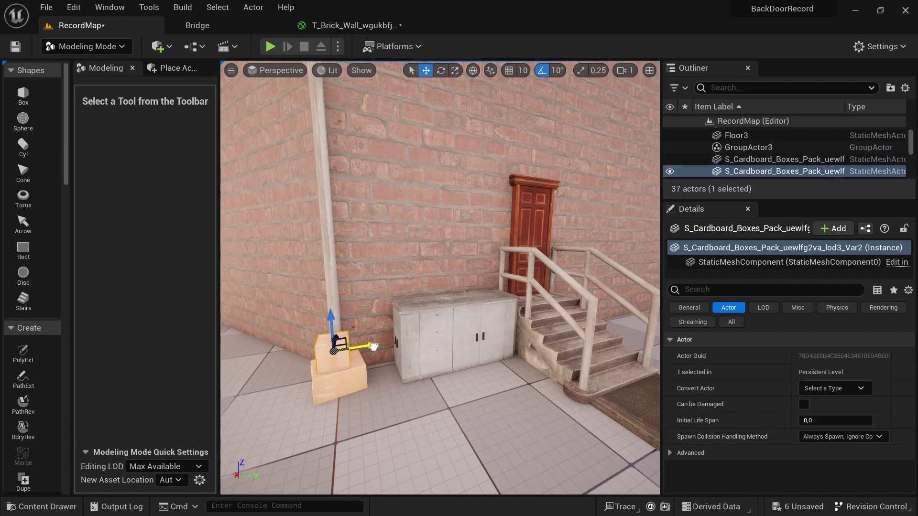
Add a small box beside the cabinet and a white box near the stairs
key("ctrl+space")
left_click_drag(342, 396, 387, 381)
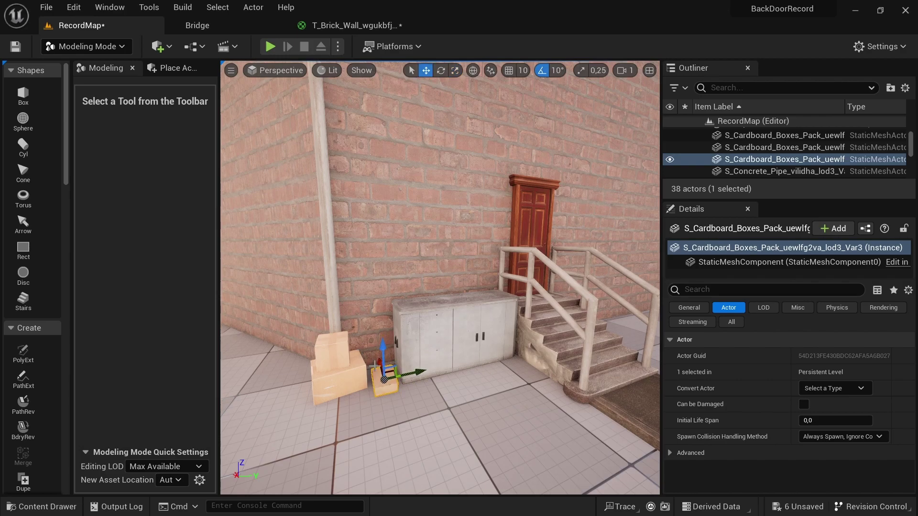
key("ctrl+space")
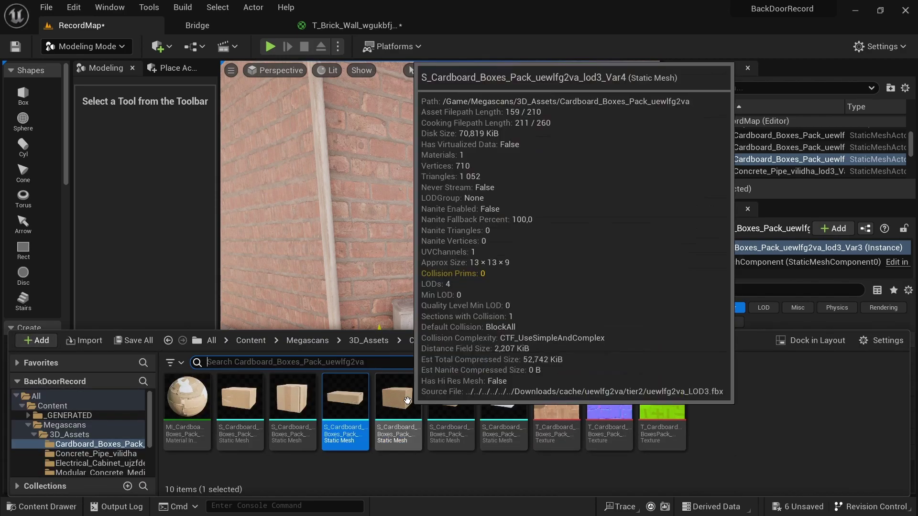
left_click_drag(335, 392, 530, 383)
key("r")
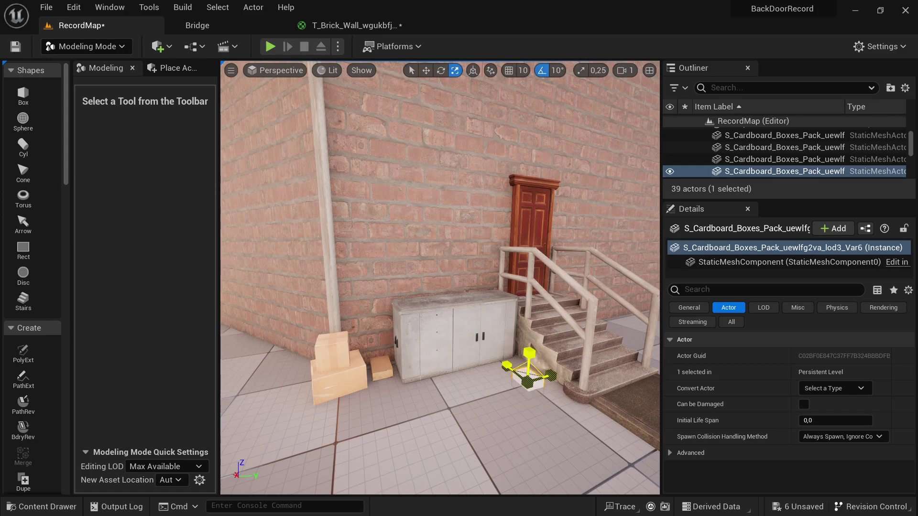
key("e")
key("w")
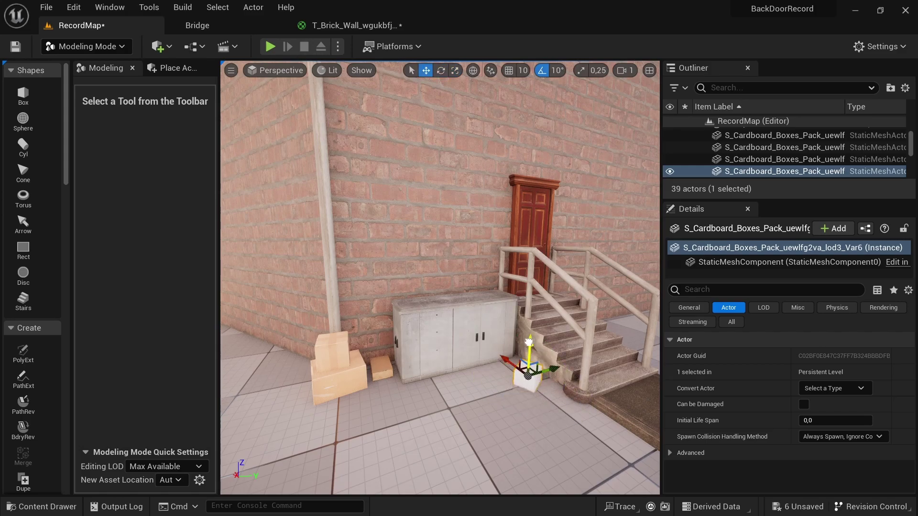
Duplicate the two stacked corner boxes to sit beside the stairs
key("ctrl+space")
left_click(526, 378)
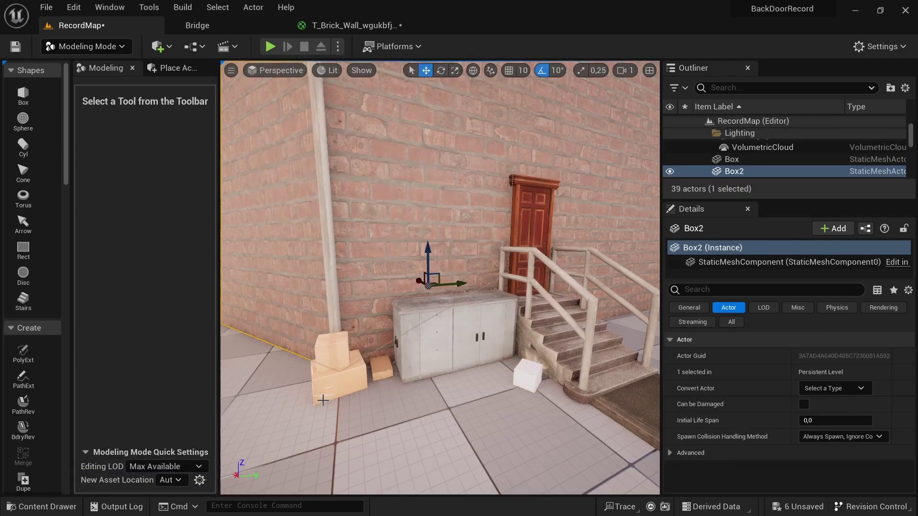
left_click(337, 356)
left_click_drag(335, 344, 516, 361, "alt")
key("e")
key("w")
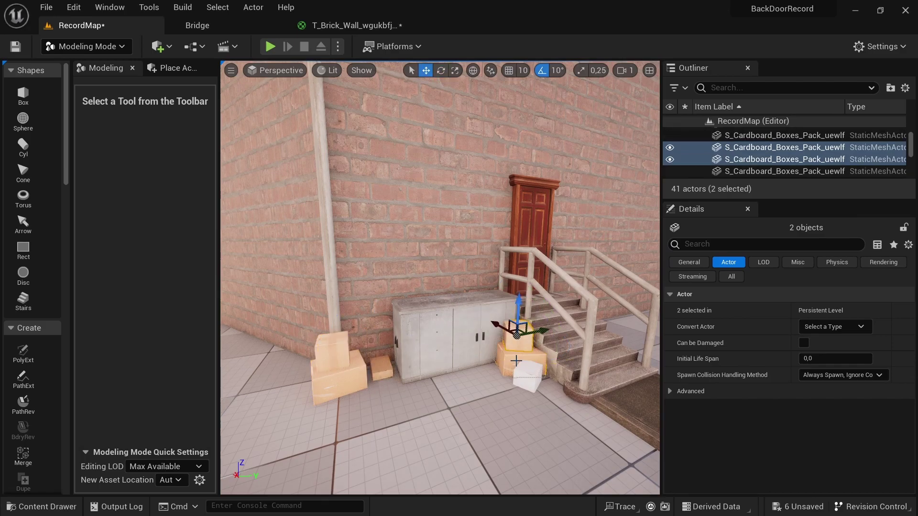
left_click(544, 329)
left_click(523, 358)
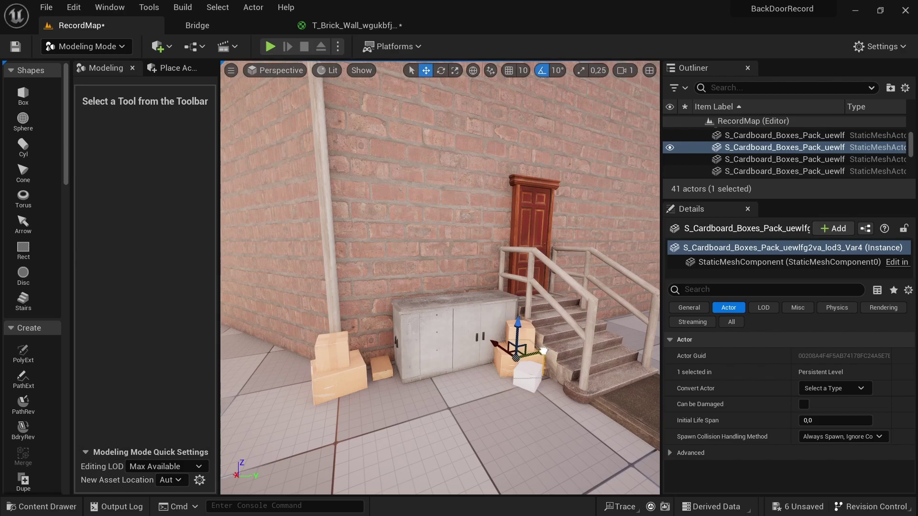
left_click(507, 358)
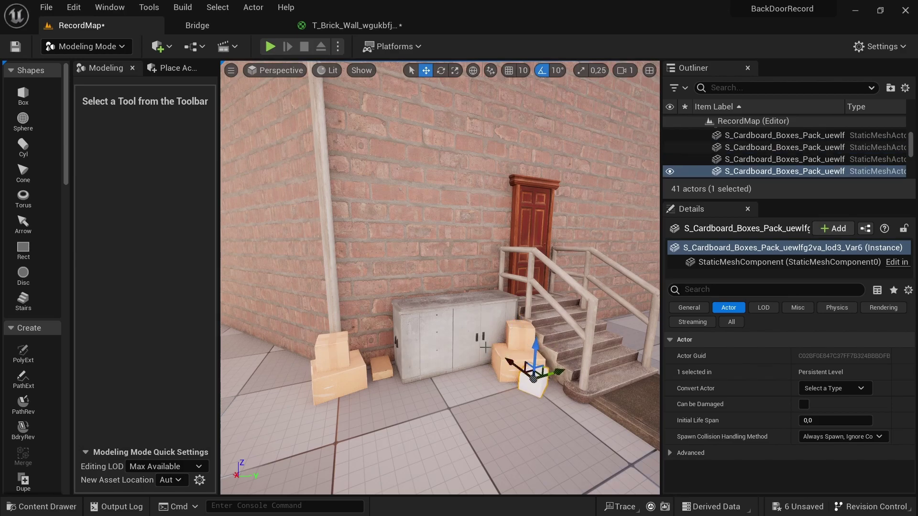
Add one more cardboard box to the scene
key("ctrl+space")
left_click(497, 421)
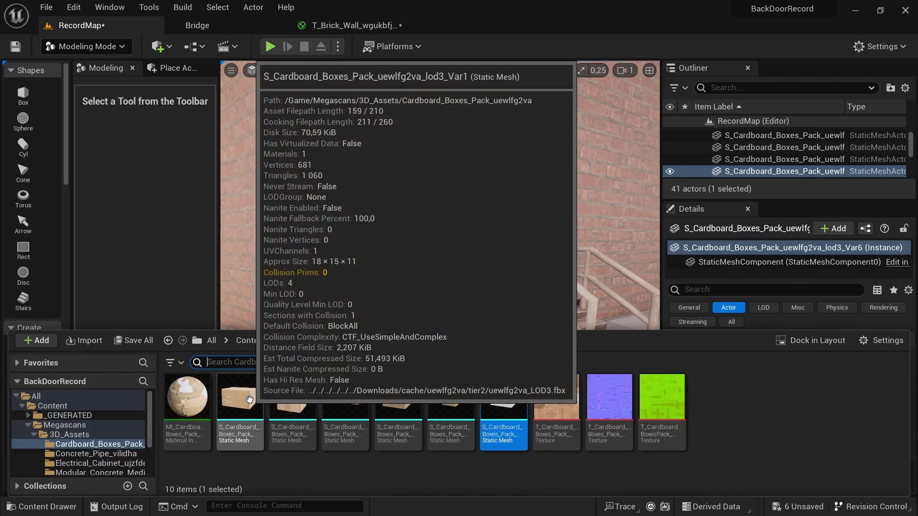
left_click_drag(497, 421, 606, 290)
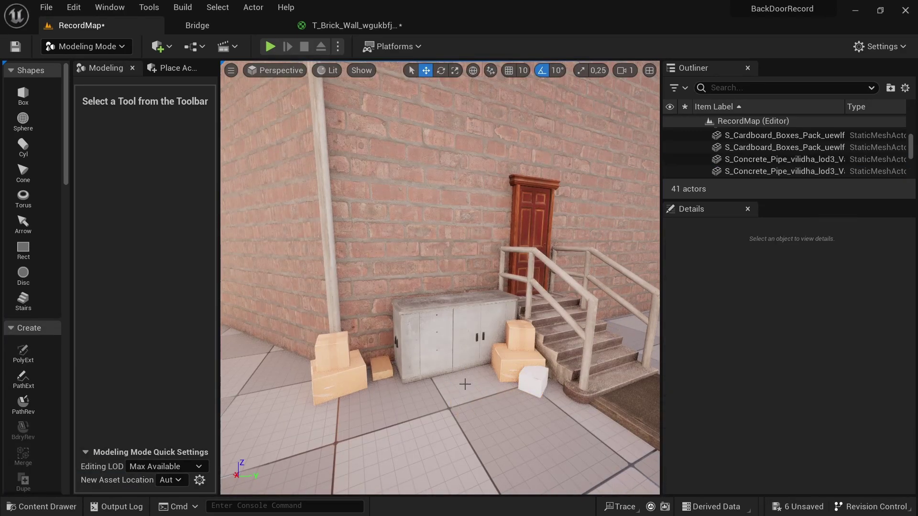
Add the Trash Bag Pack from the Megascans library to the project
left_click(197, 25)
scroll(450, 234, "up", 3)
scroll(449, 233, "up", 5)
scroll(451, 262, "up", 5)
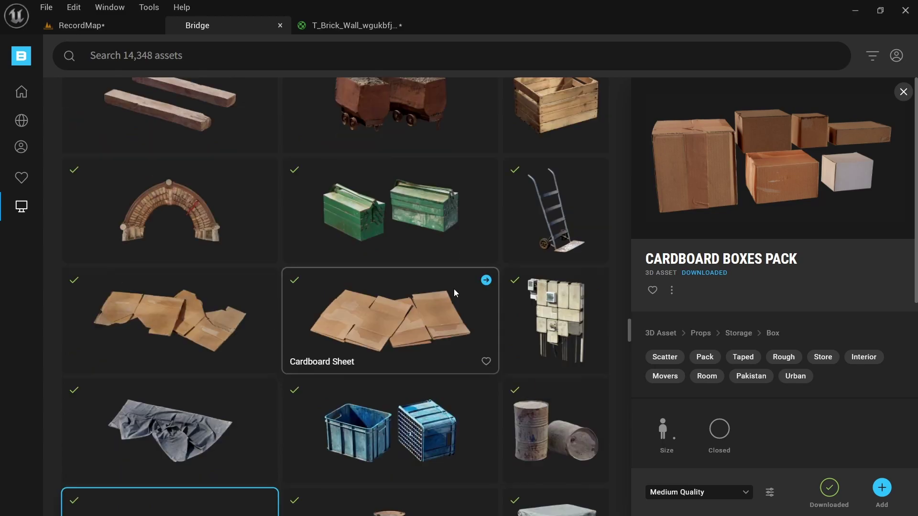
scroll(353, 236, "up", 5)
scroll(352, 236, "up", 3)
scroll(353, 236, "up", 8)
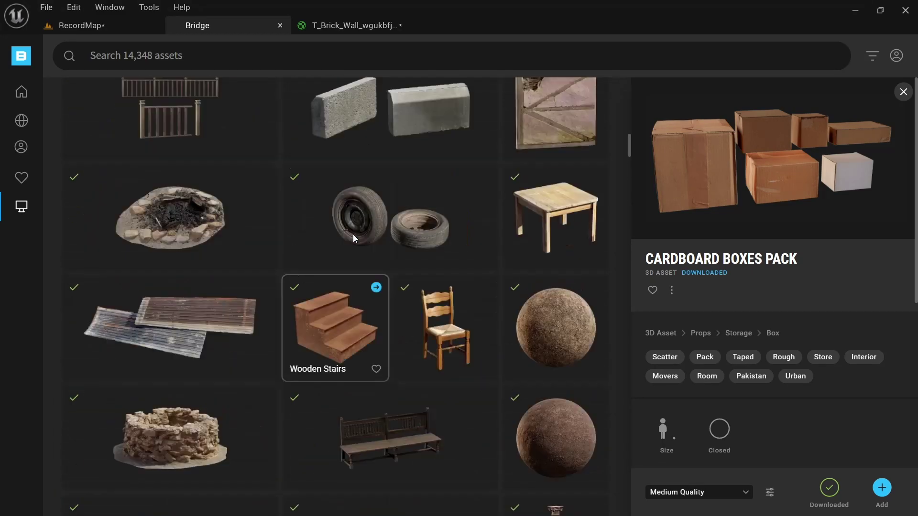
scroll(377, 230, "up", 6)
left_click(387, 225)
left_click(882, 486)
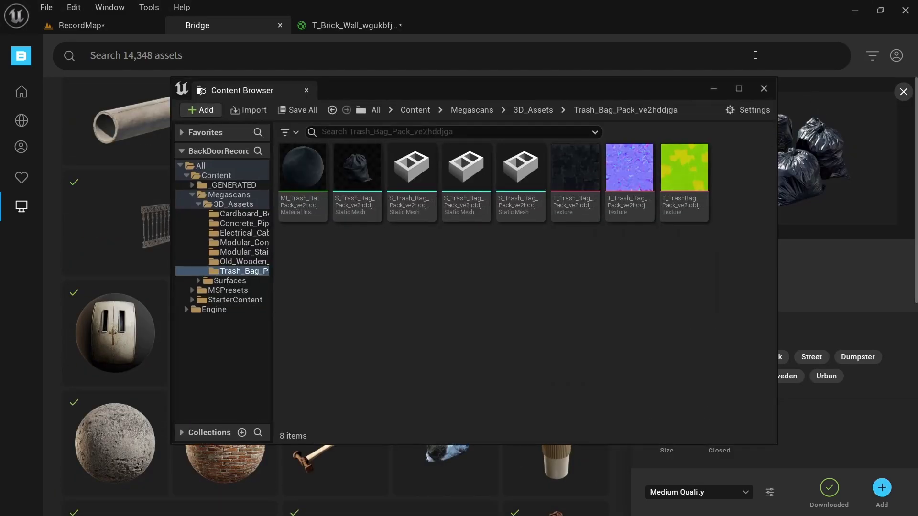
Place two black trash bag variants beside the stairs
key("ctrl+space")
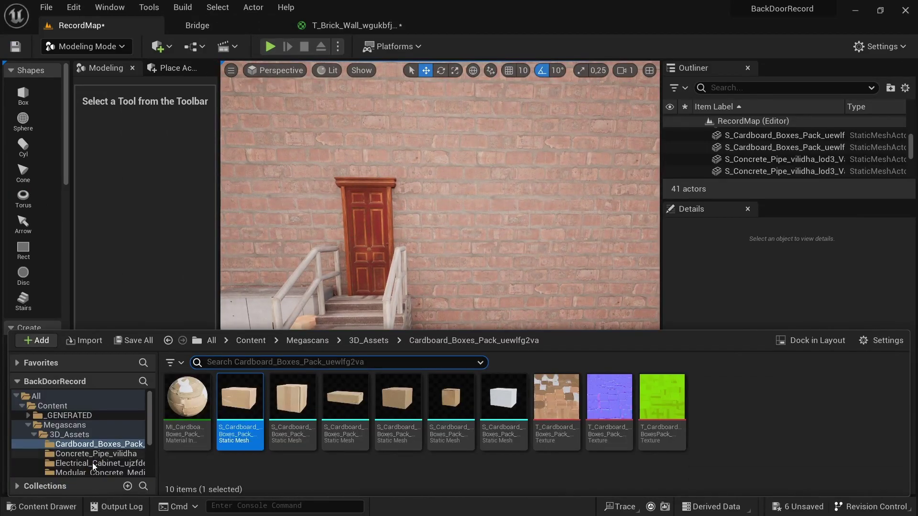
scroll(93, 460, "down", 2)
scroll(92, 459, "down", 2)
left_click(100, 463)
mouse_move(236, 405)
left_mouse_down()
mouse_move(441, 347)
mouse_move(447, 376)
left_mouse_up()
key("e")
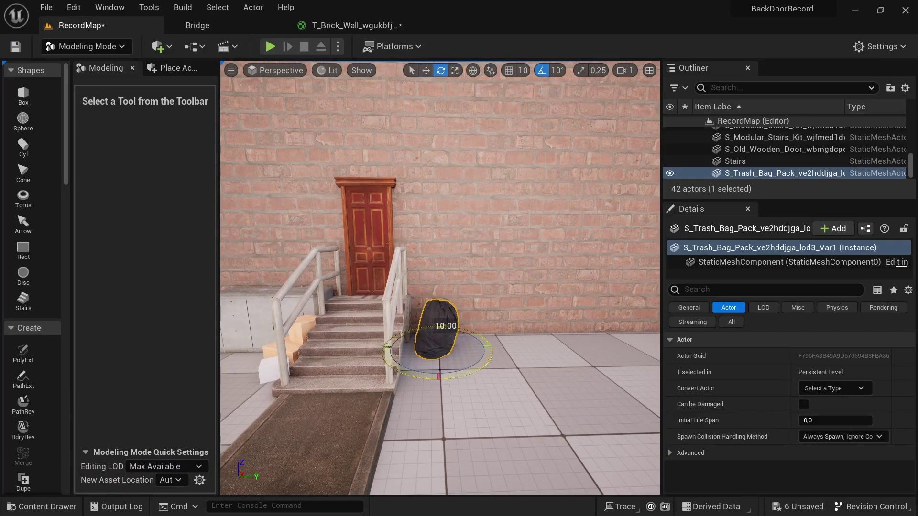
right_click_drag(459, 347, 460, 346)
key("ctrl+space")
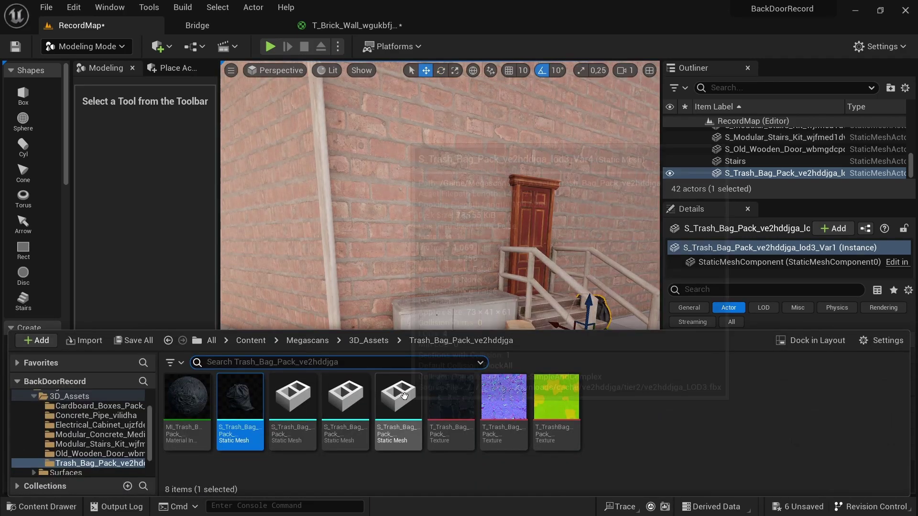
mouse_move(236, 435)
left_mouse_down()
mouse_move(628, 348)
mouse_move(616, 335)
left_mouse_up()
right_click_drag(572, 351, 572, 352)
left_click_drag(572, 351, 552, 358)
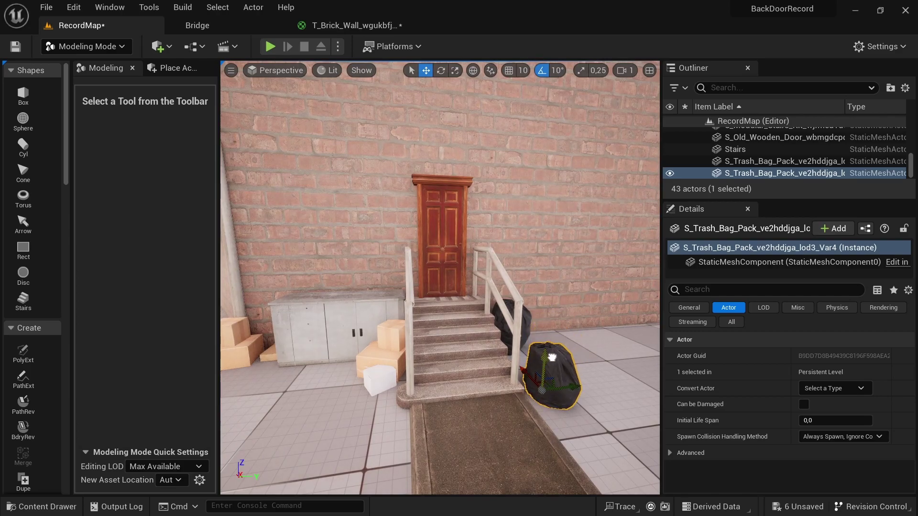
right_click_drag(552, 359, 552, 359)
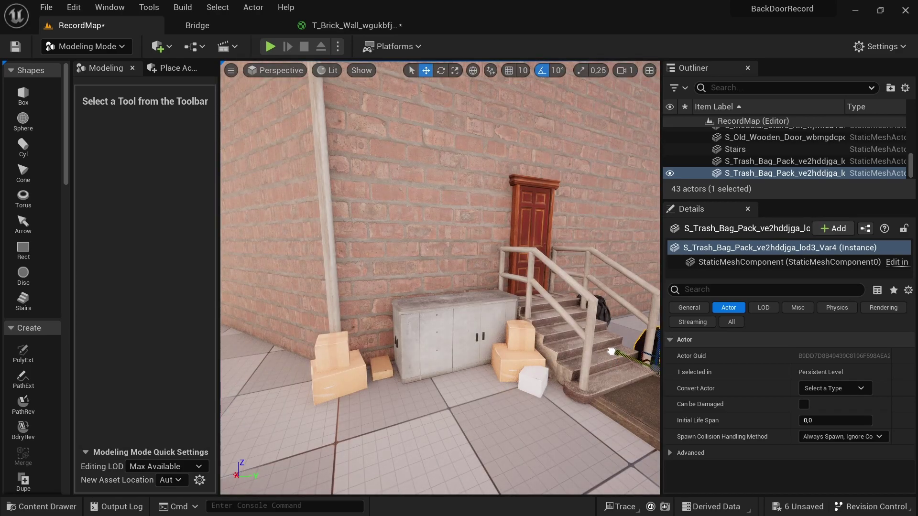
Move the selected cardboard boxes next to the trash bags and rotate them
left_click(527, 427)
left_click(514, 354)
left_click(521, 333, "ctrl")
left_click(528, 378, "ctrl")
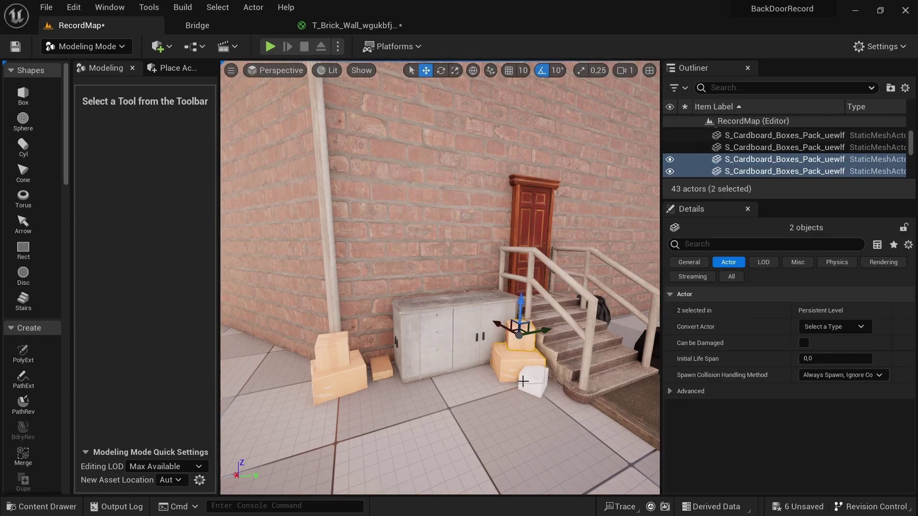
right_click_drag(474, 379, 475, 379)
left_click_drag(546, 352, 638, 316)
key("e")
key("w")
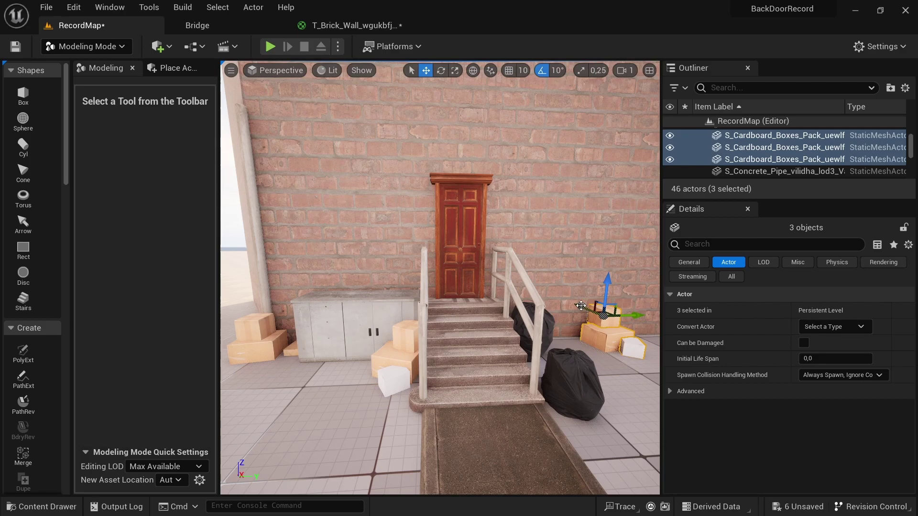
right_click_drag(581, 306, 590, 302)
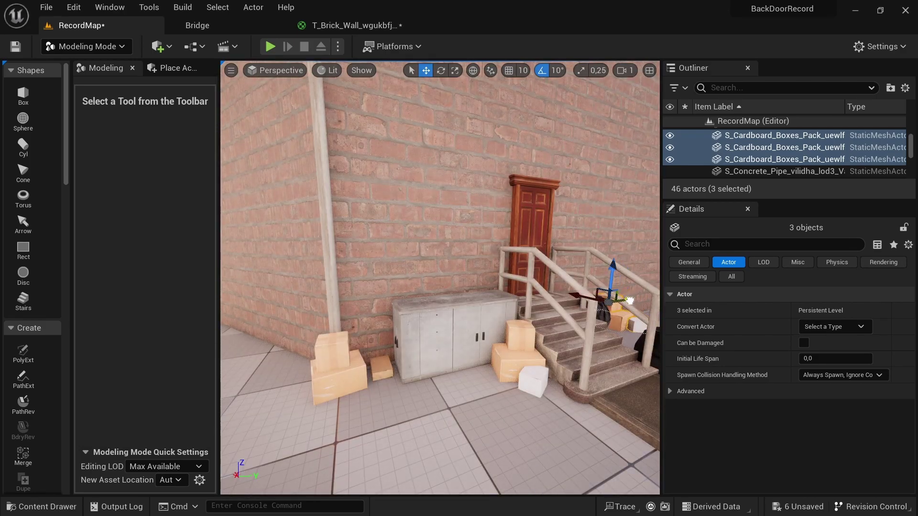
Add the Wooden Pallet asset from the Megascans library to the project
left_click(197, 25)
scroll(422, 288, "down", 5)
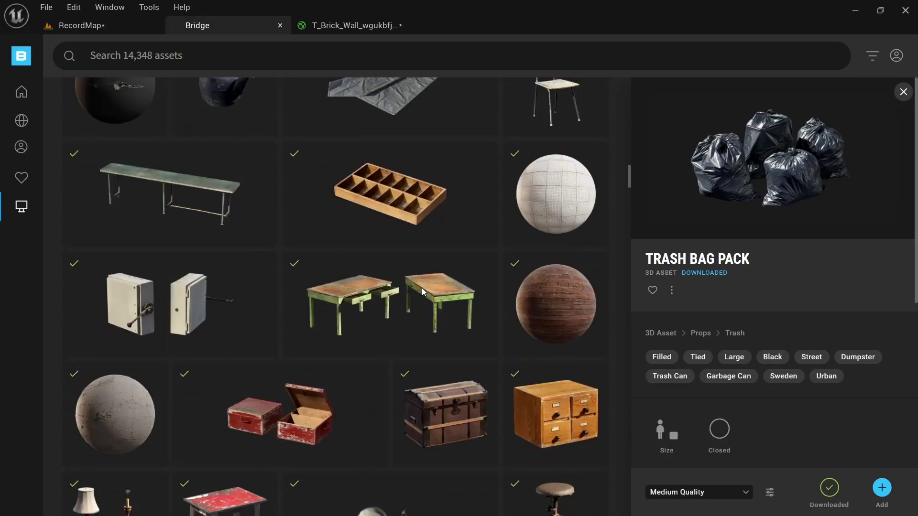
scroll(422, 288, "down", 5)
scroll(422, 288, "down", 5)
scroll(423, 288, "down", 5)
scroll(411, 268, "down", 5)
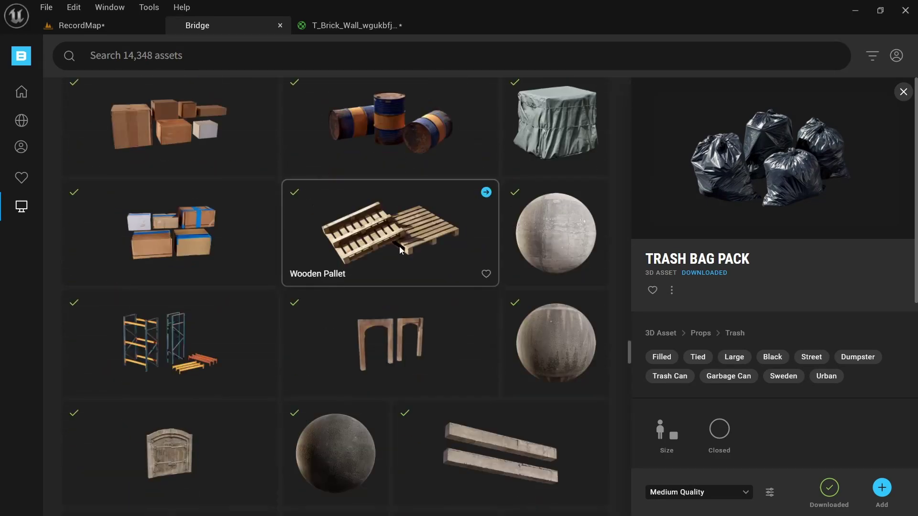
left_click(399, 245)
left_click(883, 487)
left_click(765, 88)
left_click(81, 25)
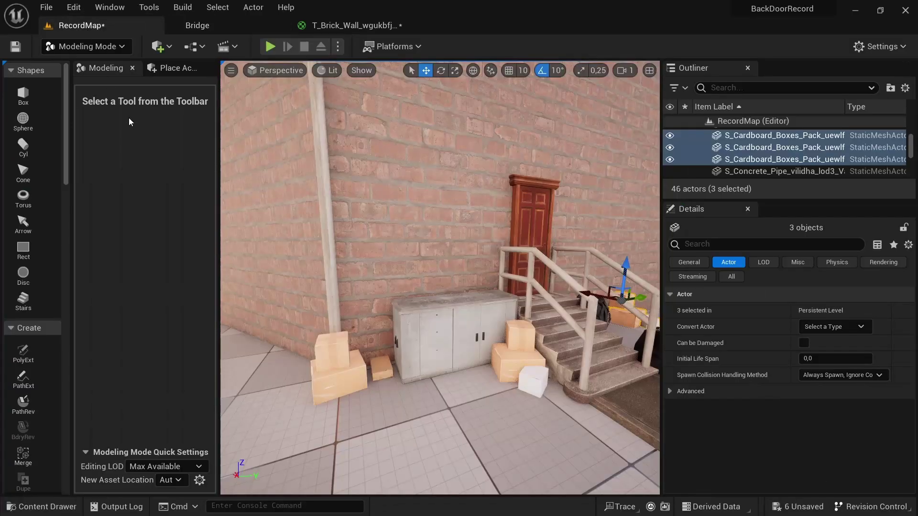
Place the pallet beside the trash bags, disable angle snapping, and scale it
right_click_drag(281, 278, 306, 267)
left_click(41, 507)
left_click(96, 468)
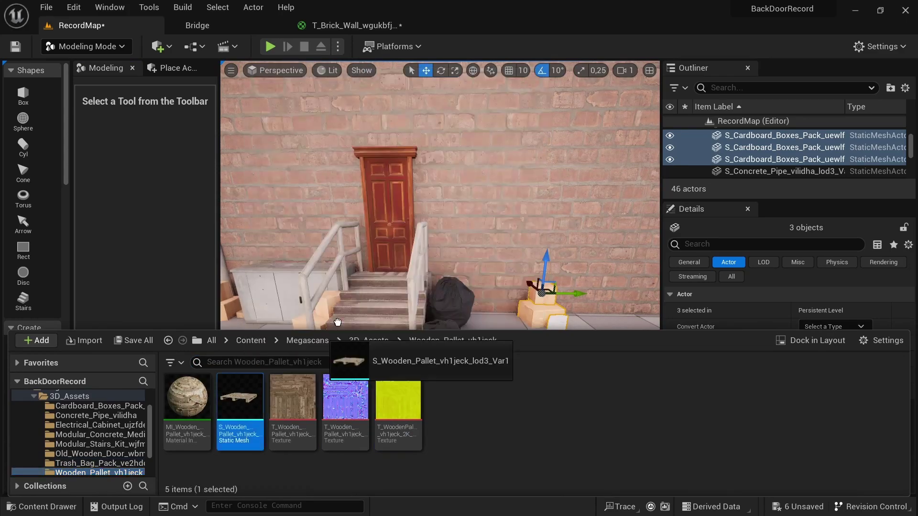
left_click_drag(239, 404, 498, 336)
key("r")
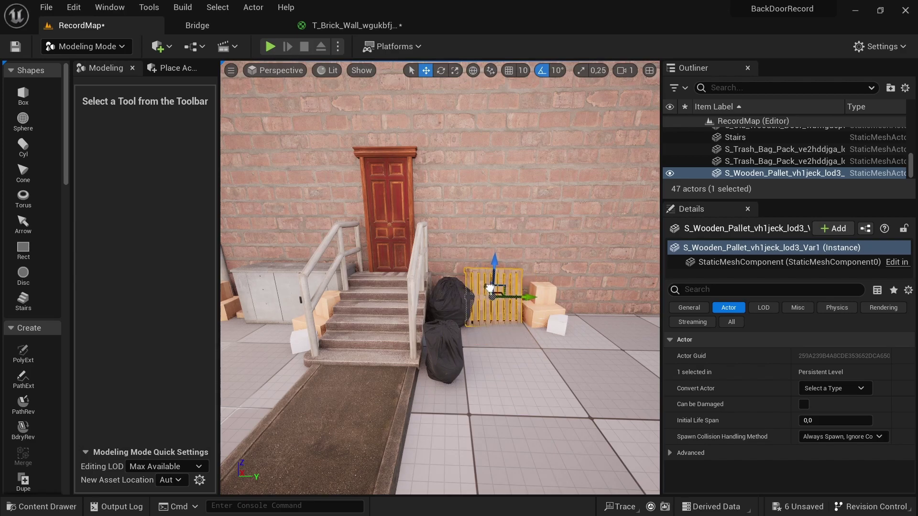
right_click_drag(461, 256, 461, 256)
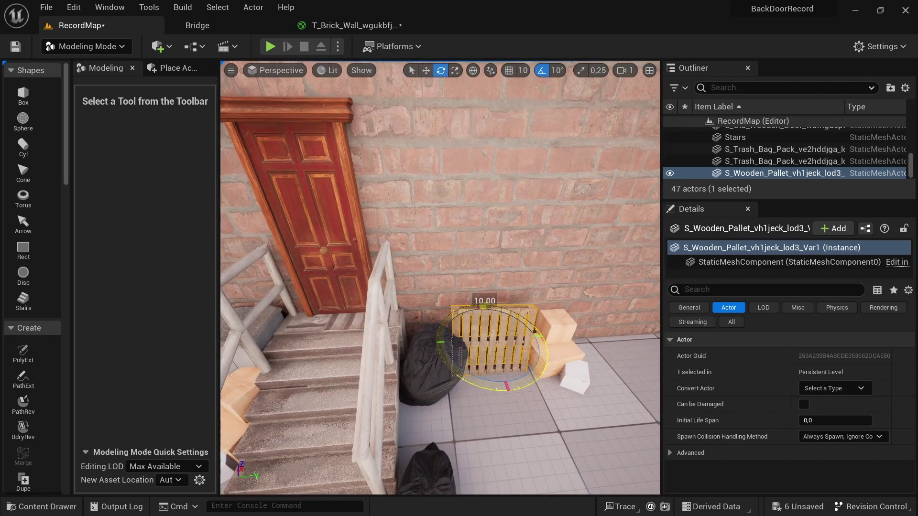
left_click(541, 70)
key("r")
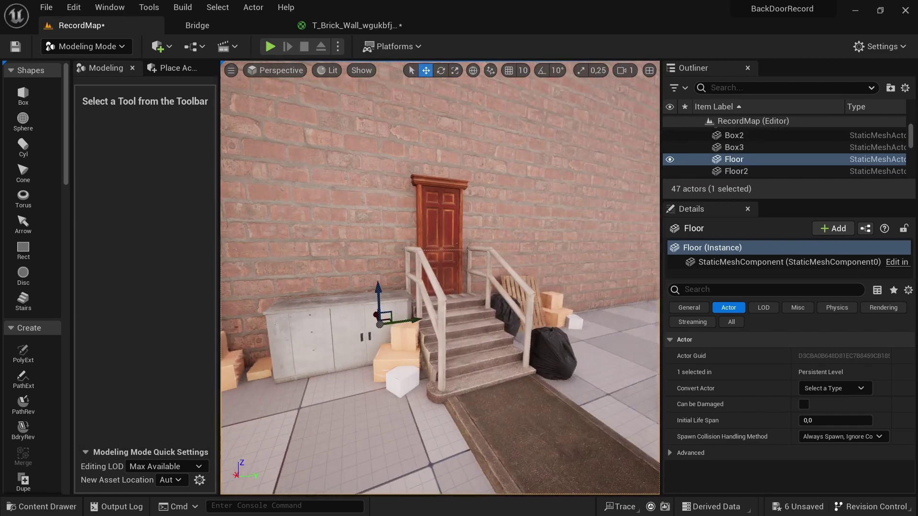
Add the Tarped Crate and place it right of the stairs, scaling it up
left_click(197, 26)
left_click(549, 168)
left_click(882, 488)
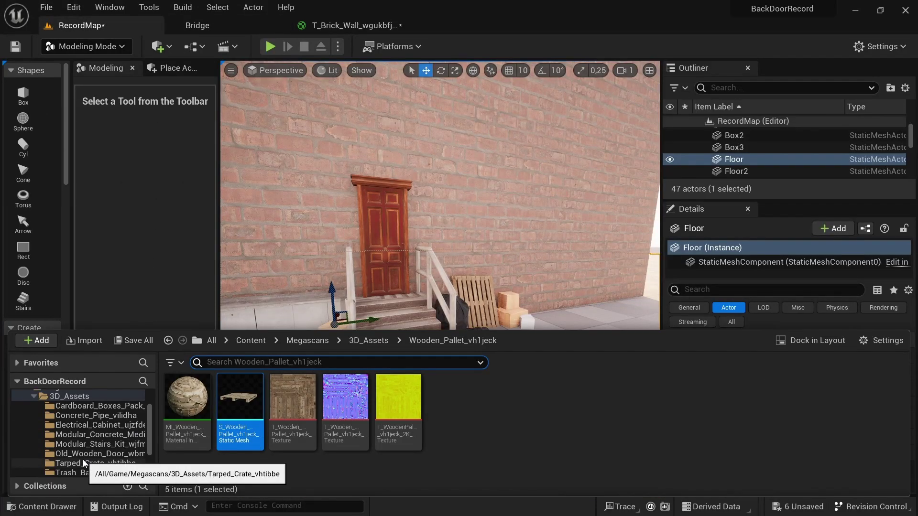
left_click(96, 464)
mouse_move(239, 397)
left_mouse_down()
mouse_move(571, 315)
mouse_move(591, 342)
mouse_move(555, 309)
left_mouse_up()
key("r")
key("e")
key("w")
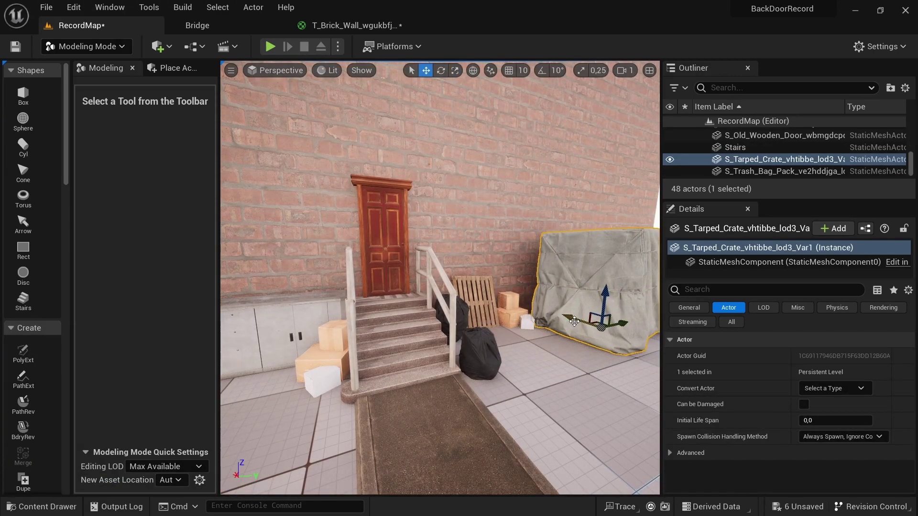
Duplicate the crate to the left wall edge and rotate the copy about 110 degrees
right_click_drag(556, 309, 526, 309)
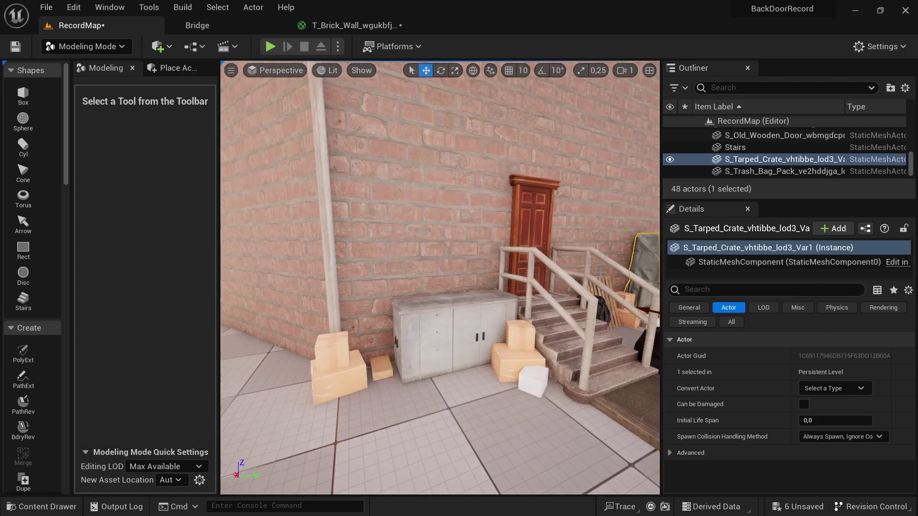
left_click(473, 400)
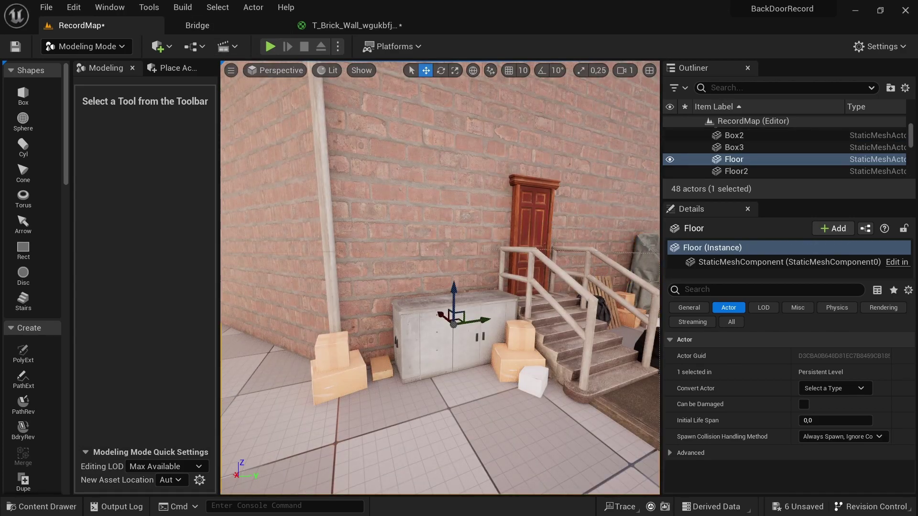
key("ctrl+z")
key("f")
left_click_drag(621, 297, 363, 355, "alt")
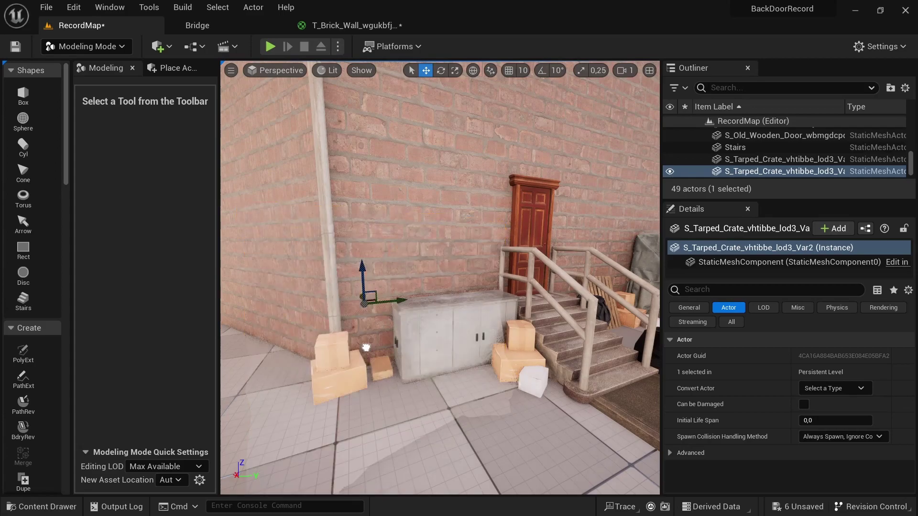
left_click_drag(360, 280, 309, 273)
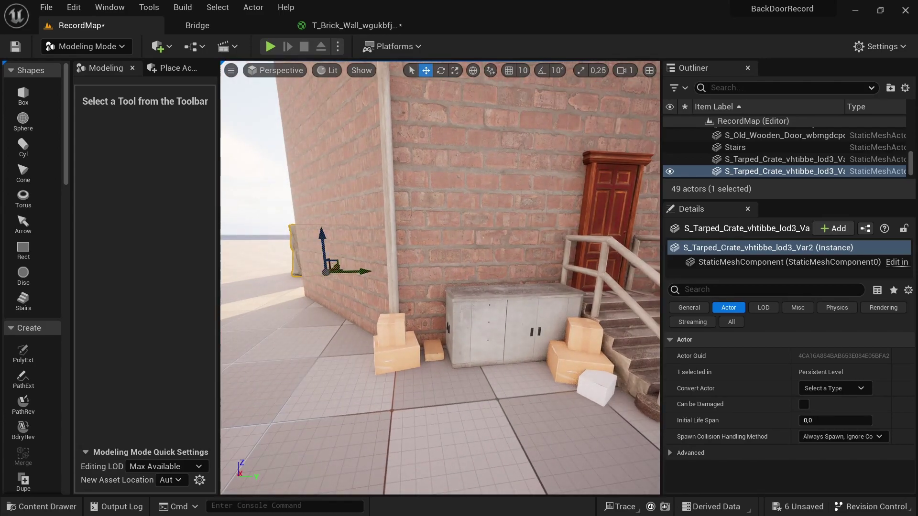
scroll(440, 277, "up", 3)
key("e")
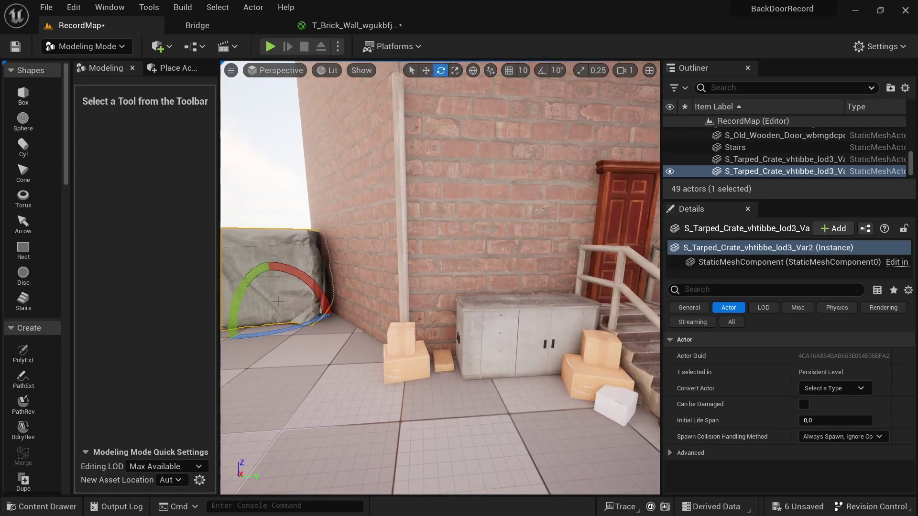
mouse_move(306, 327)
left_mouse_down()
mouse_move(329, 314)
mouse_move(311, 327)
mouse_move(327, 326)
left_mouse_up()
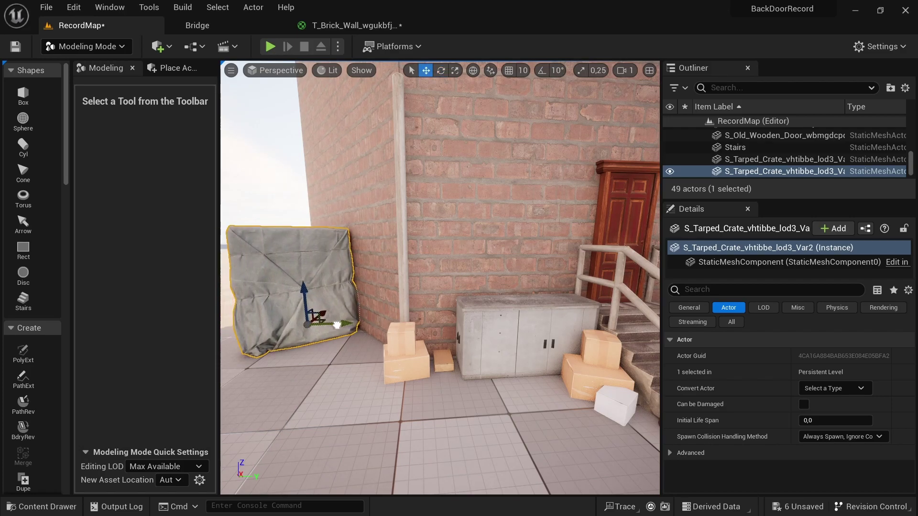
right_click_drag(327, 326, 330, 313)
right_click_drag(222, 334, 220, 334)
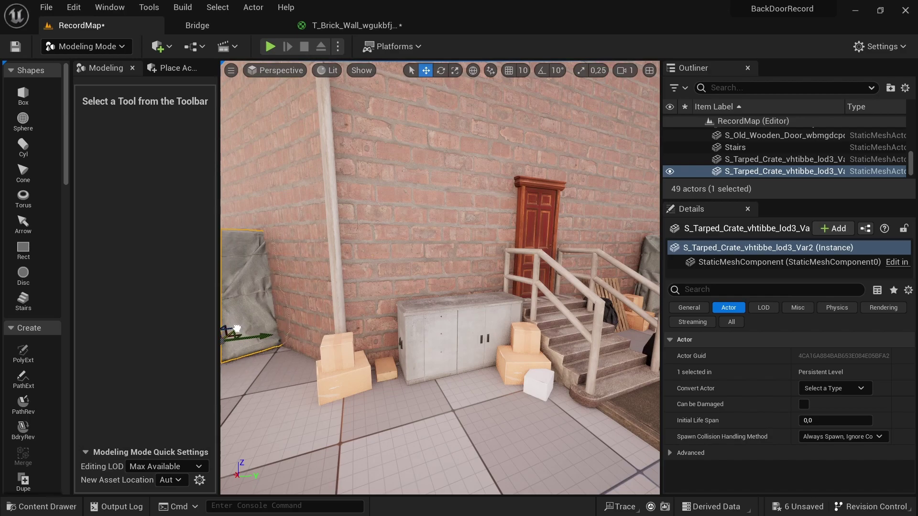
left_click_drag(221, 335, 237, 336)
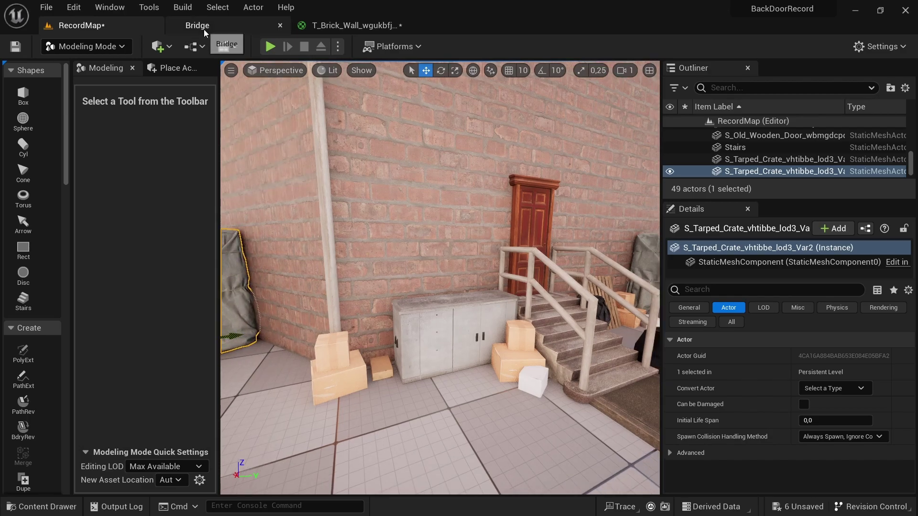
Bring the Wrinkled Tarp from Bridge onto the floor before the electrical cabinet
left_click(197, 25)
left_click(170, 371)
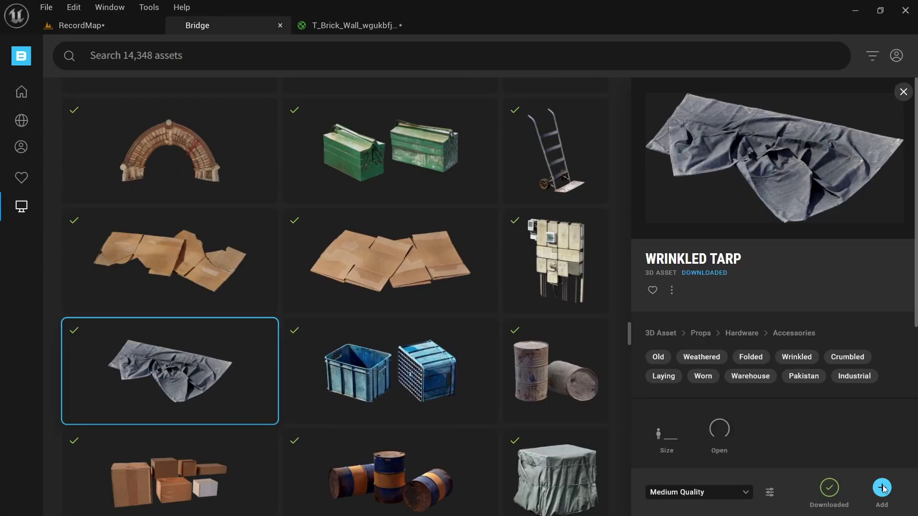
mouse_move(170, 371)
left_mouse_down()
mouse_move(162, 30)
mouse_move(459, 393)
left_mouse_up()
key("e")
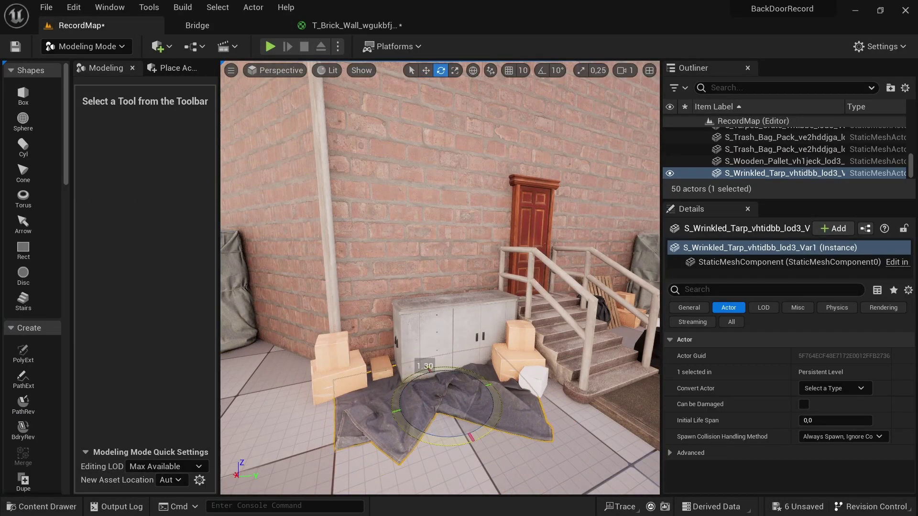
key("w")
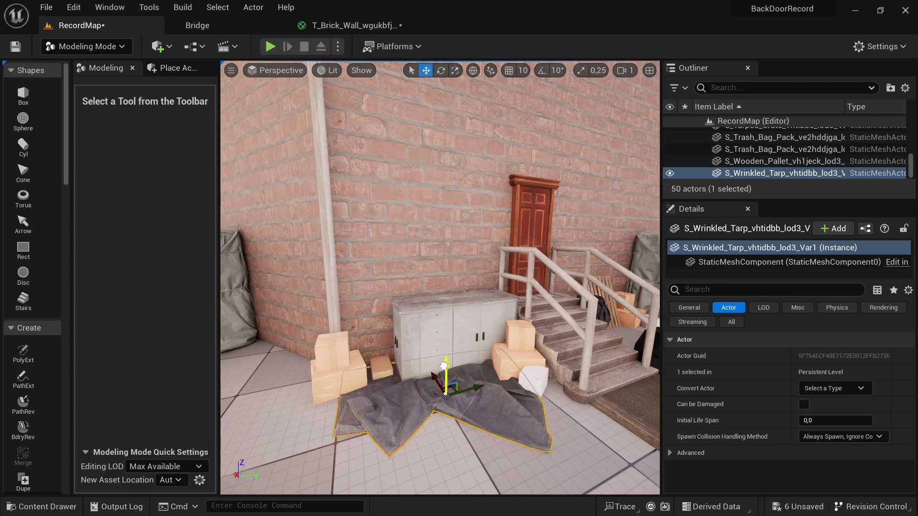
Shrink the tarp and turn it slightly on the ground, then return to Bridge
middle_click_drag(469, 388, 432, 423)
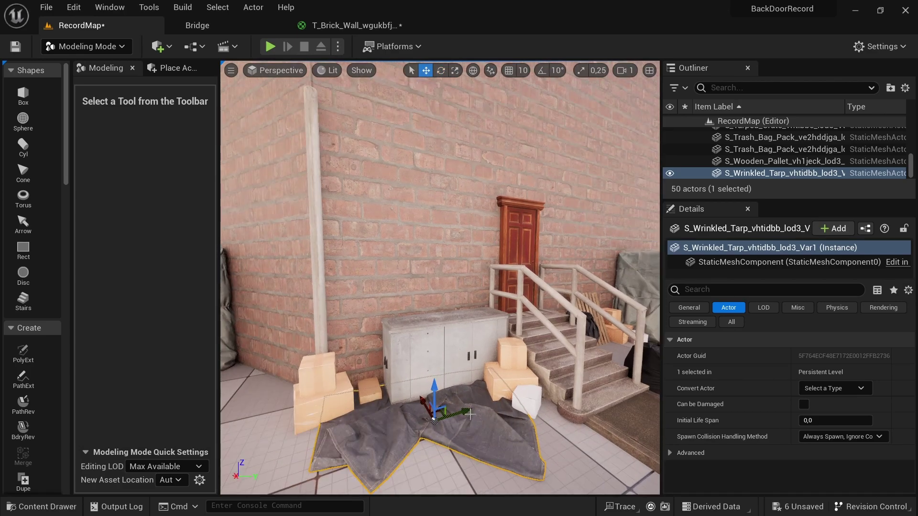
key("r")
mouse_move(432, 423)
left_mouse_down()
mouse_move(426, 428)
mouse_move(446, 417)
mouse_move(404, 401)
mouse_move(446, 411)
left_mouse_up()
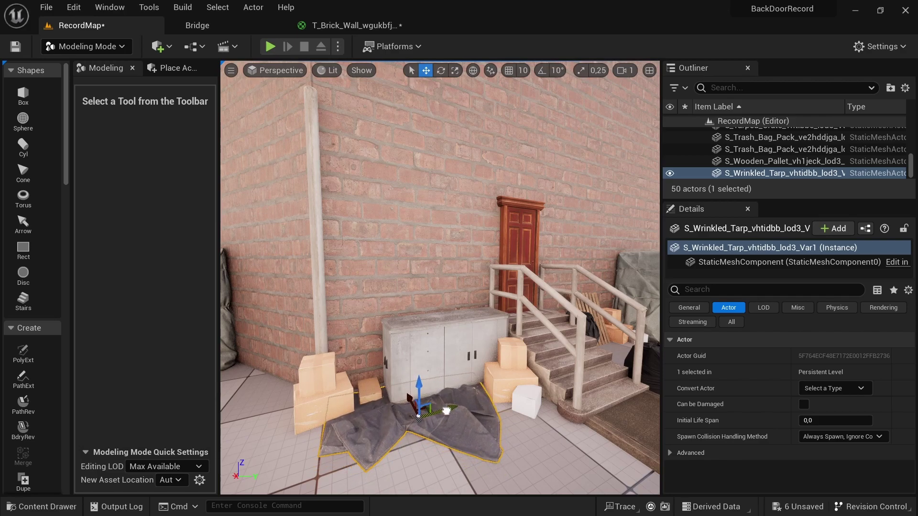
mouse_move(408, 460)
left_mouse_down()
mouse_move(418, 462)
mouse_move(409, 456)
left_mouse_up()
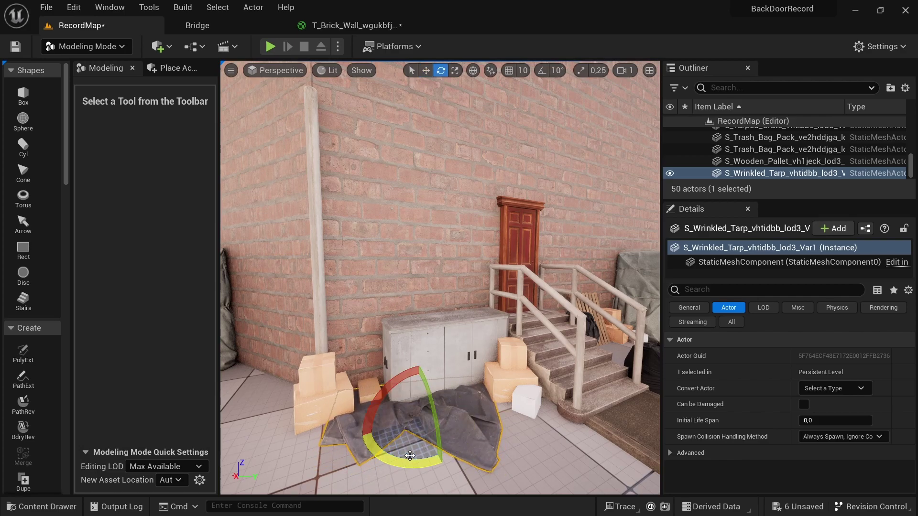
left_click(191, 26)
Lay a Cardboard Sheet on the floor left of the boxes and rotate it into place
scroll(200, 190, "down", 1)
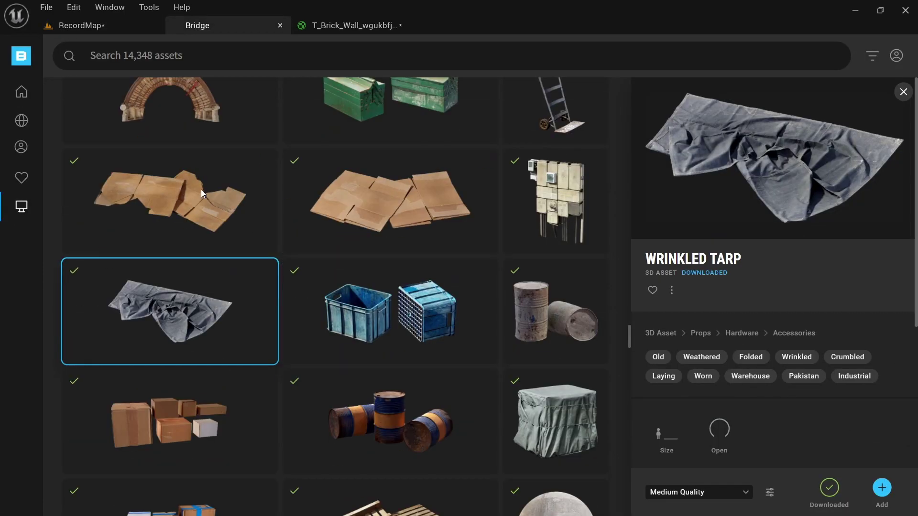
left_click(139, 28)
left_click(230, 24)
left_click(390, 204)
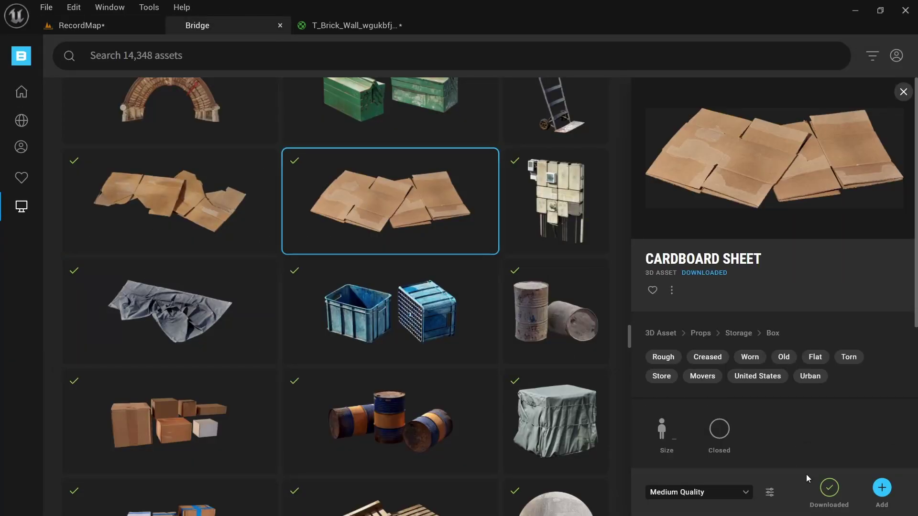
left_click(770, 90)
left_click(129, 29)
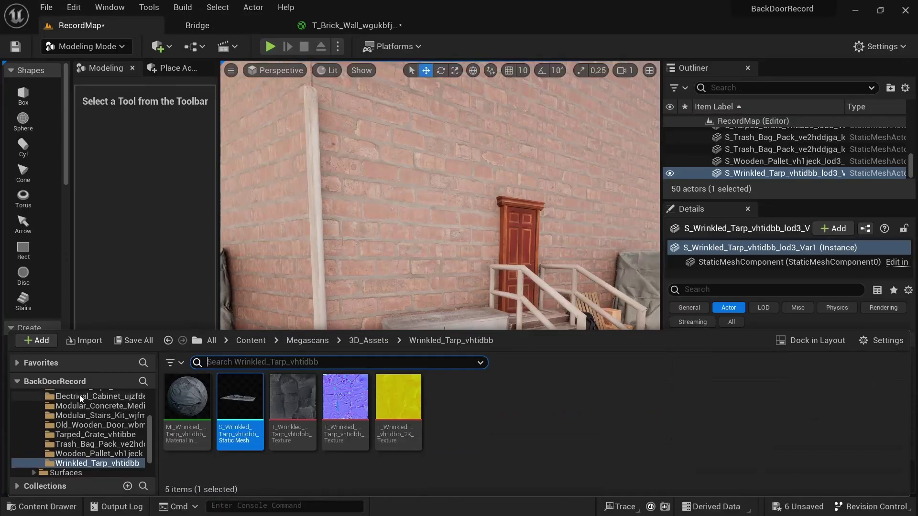
left_click_drag(239, 399, 241, 405)
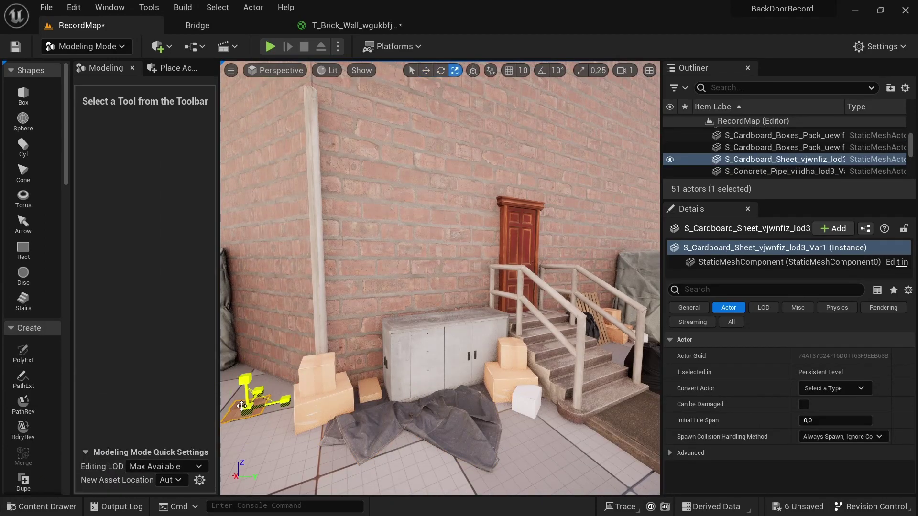
key("e")
left_click_drag(301, 383, 309, 405)
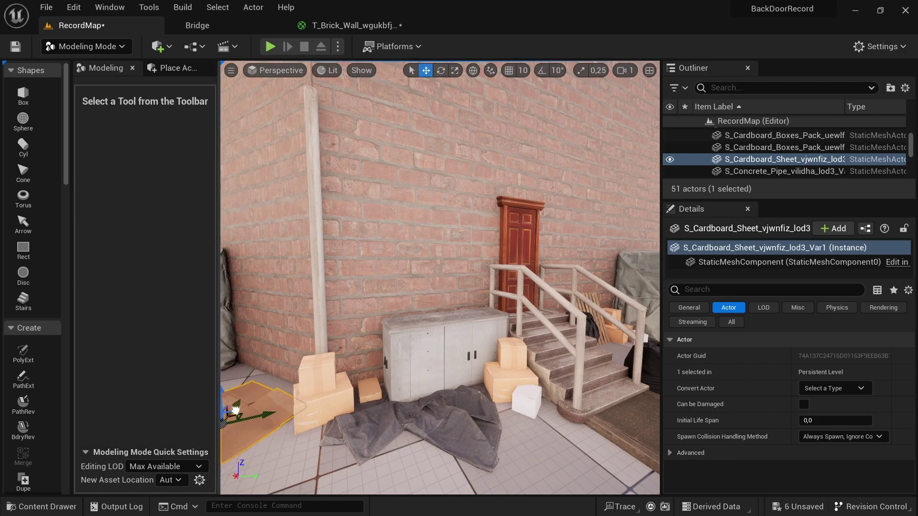
Place a blue Plastic Crate on the floor left of the corner boxes and rotate it
key("ctrl+b")
left_click(198, 26)
left_click(390, 311)
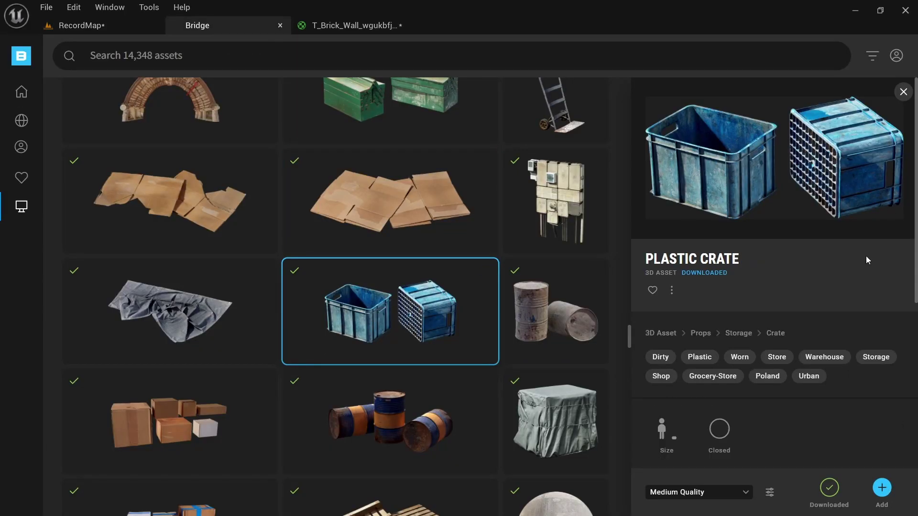
key("ctrl+space")
left_click(82, 25)
key("ctrl+space")
left_click(94, 472)
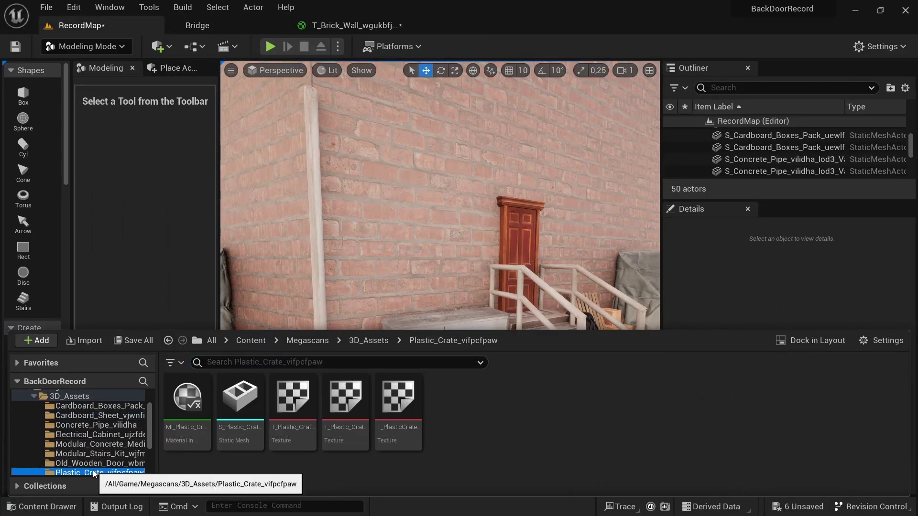
left_click_drag(240, 397, 263, 411)
key("e")
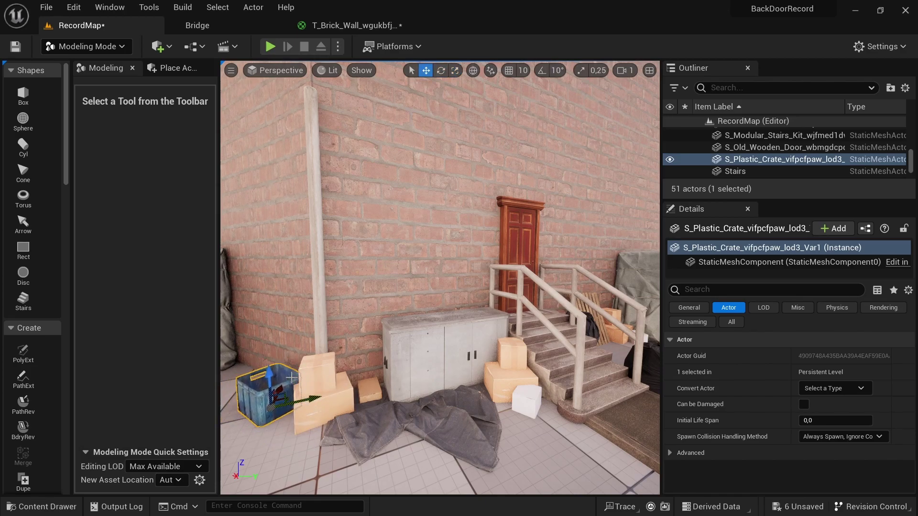
Duplicate the plastic crate and move the copy beside the stairs, then return to Bridge
left_click_drag(309, 391, 254, 382, "alt+shift")
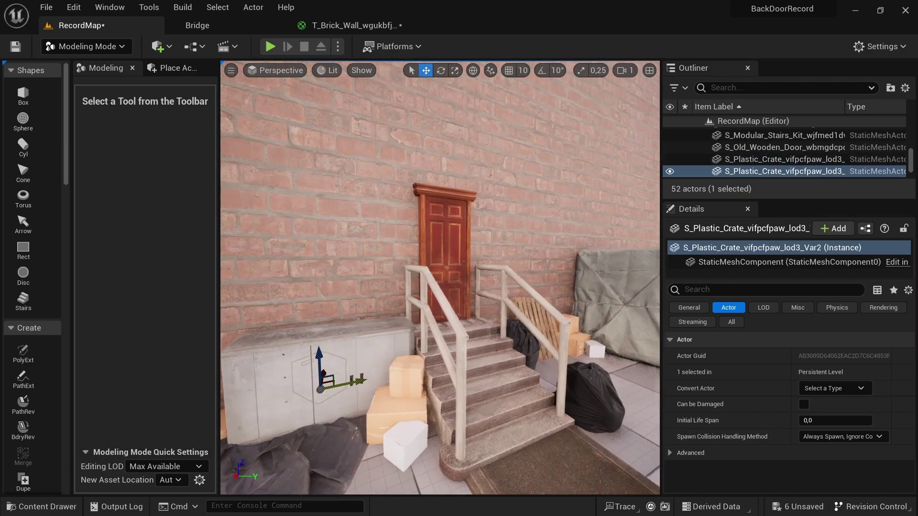
left_click_drag(328, 371, 438, 364)
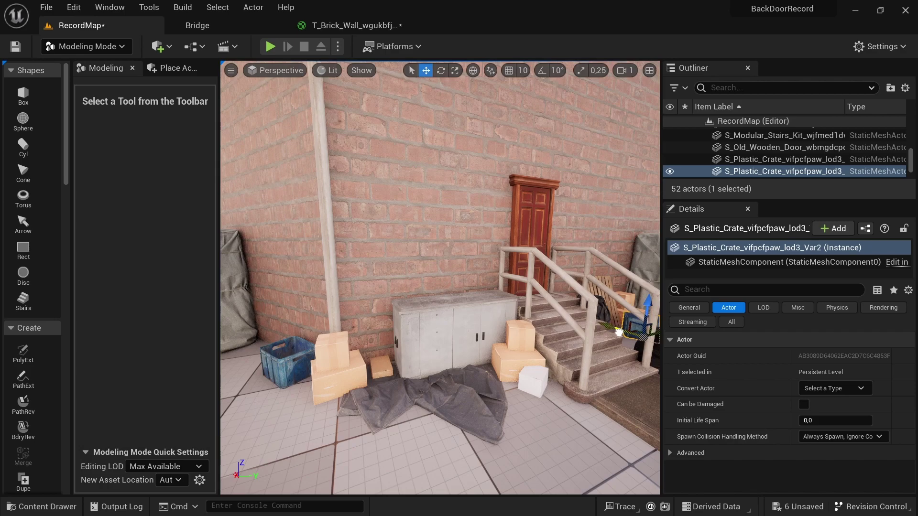
left_click(459, 334)
left_click(197, 26)
Add the Wooden Crate from Bridge and place it, rotated and scaled, by the left wall
scroll(305, 193, "up", 3)
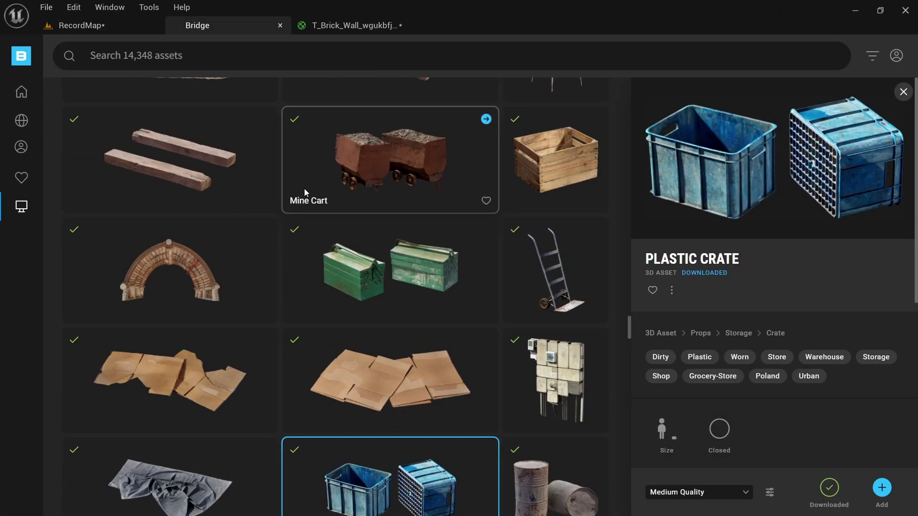
scroll(305, 192, "up", 1)
left_click(555, 220)
left_click(882, 488)
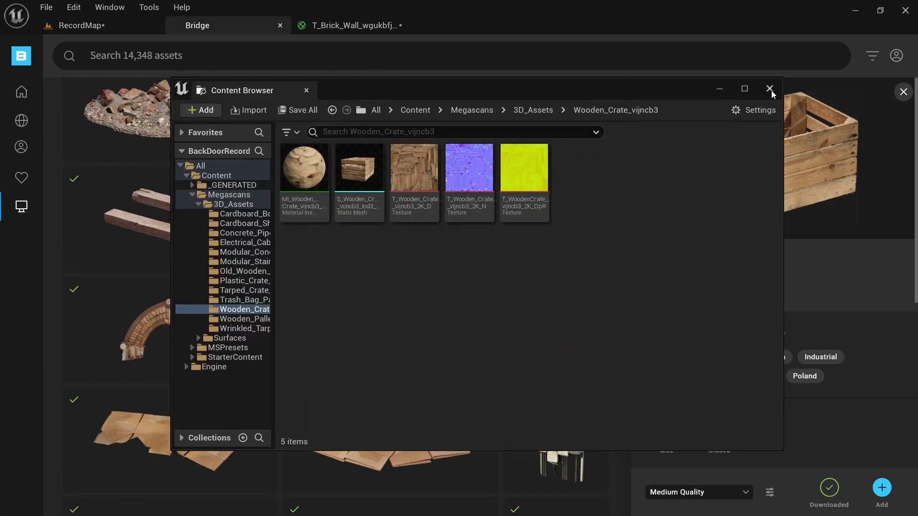
left_click(154, 25)
key("ctrl+space")
left_click(98, 463)
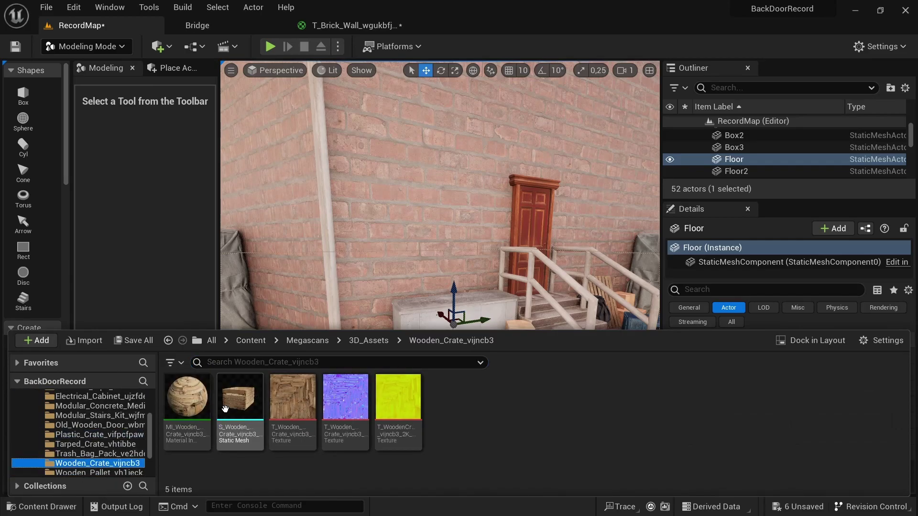
mouse_move(240, 401)
left_mouse_down()
mouse_move(242, 363)
mouse_move(268, 373)
mouse_move(262, 348)
left_mouse_up()
key("e")
key("r")
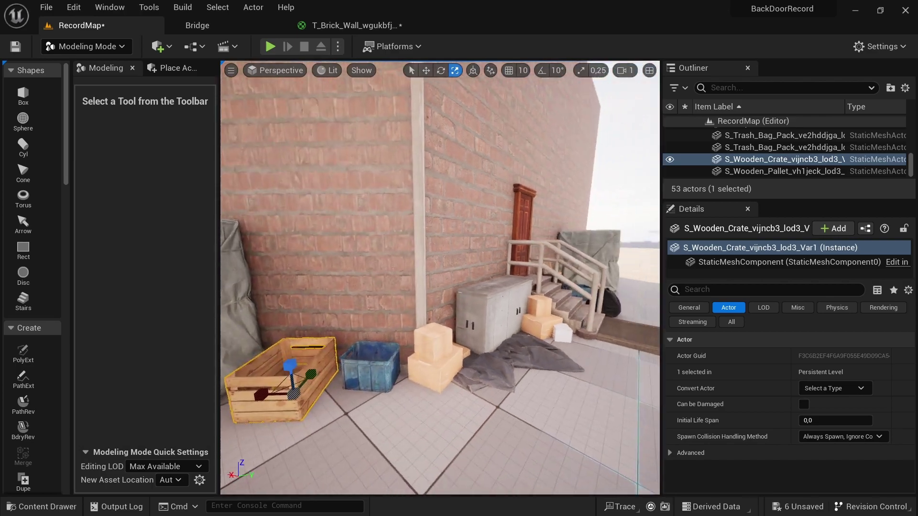
right_click_drag(306, 363, 369, 382)
key("w")
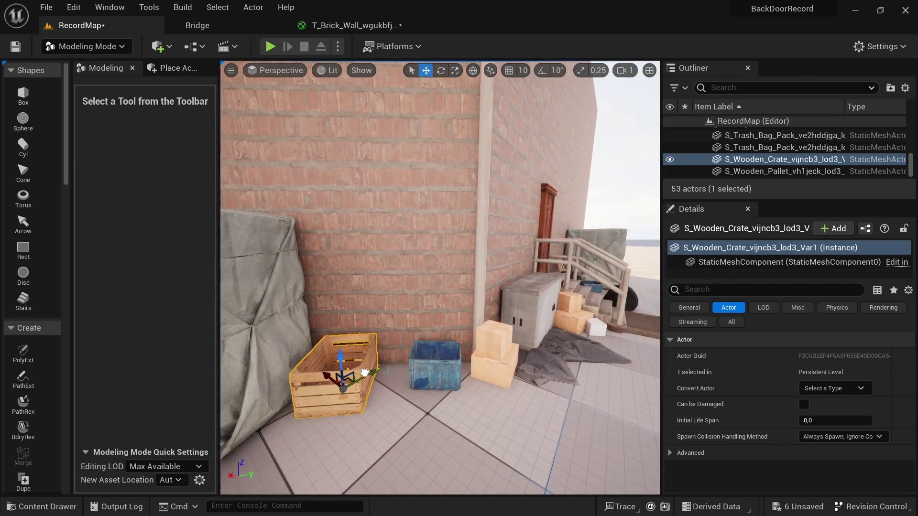
Set a second wooden crate on top of the tarp-covered box and scale it
left_click(432, 369)
right_click_drag(432, 368, 525, 363)
key("ctrl+space")
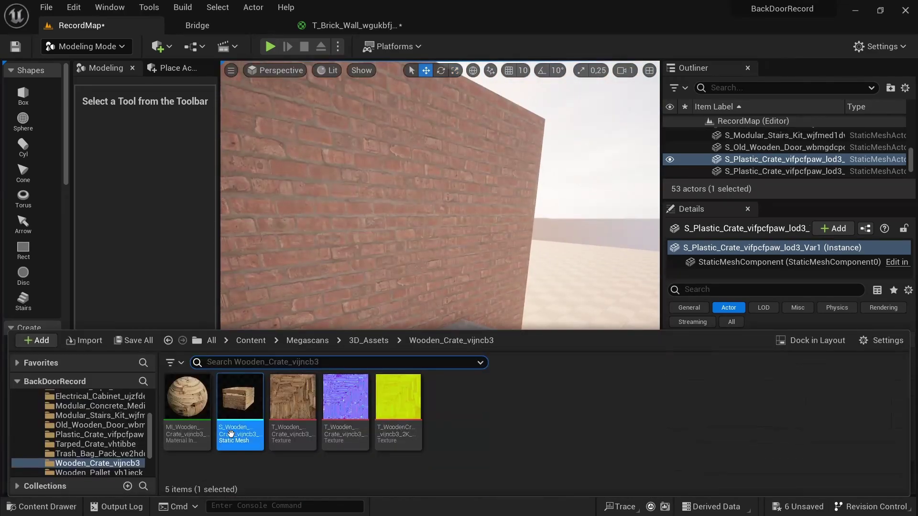
left_click_drag(235, 382, 442, 343)
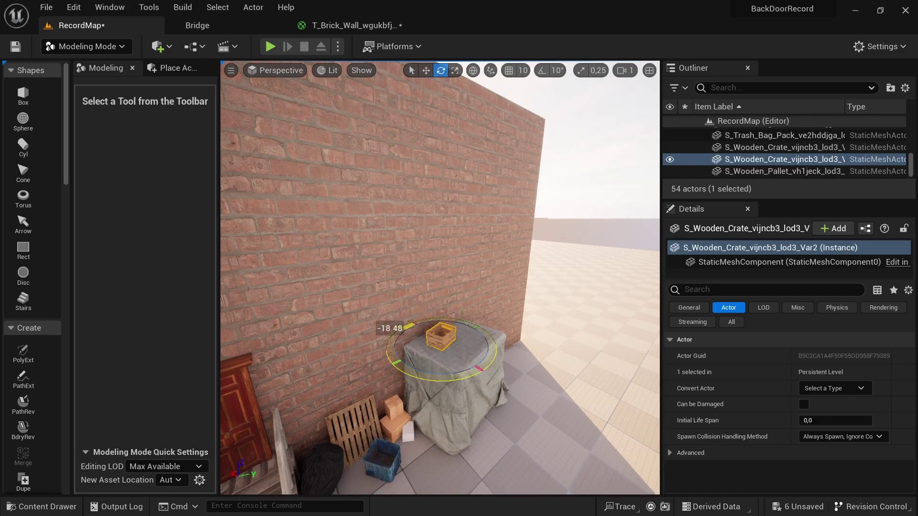
key("r")
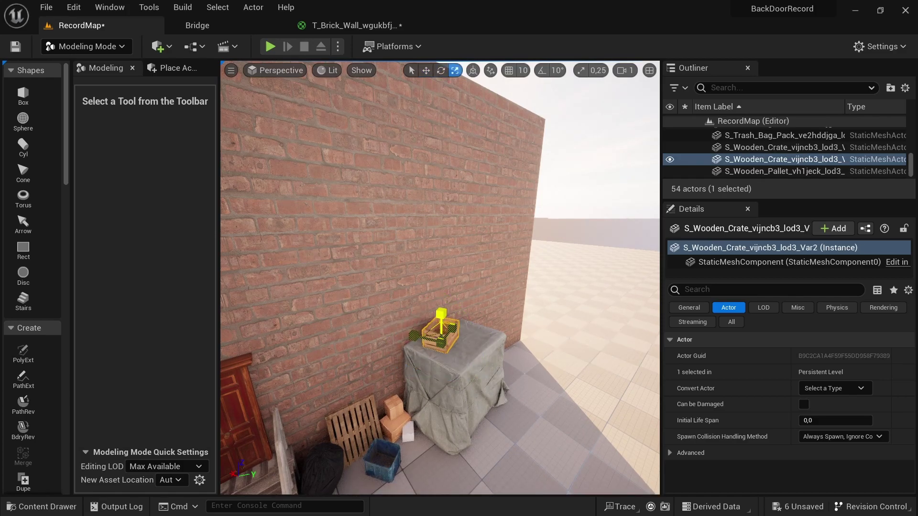
key("w")
Stack a rotated plastic crate on the tarp-covered box as well, then return to Bridge
right_click_drag(440, 277, 478, 268)
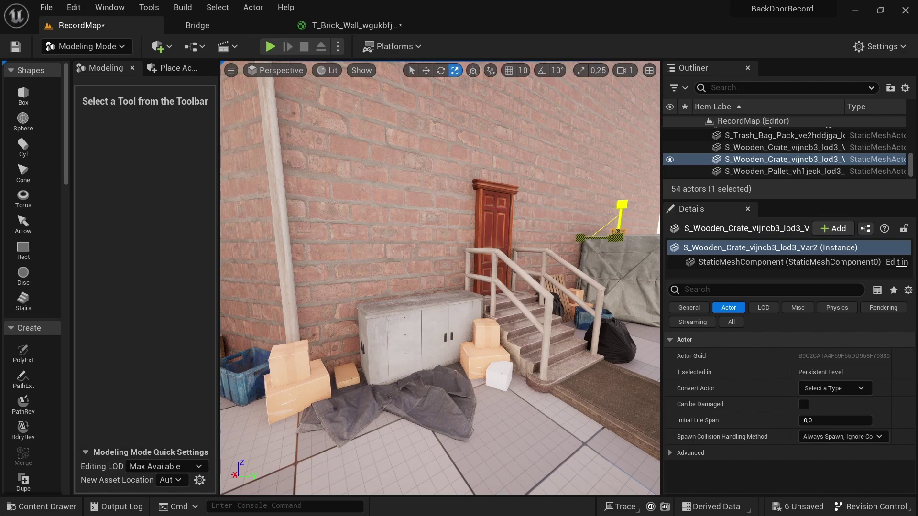
right_click_drag(578, 238, 582, 240)
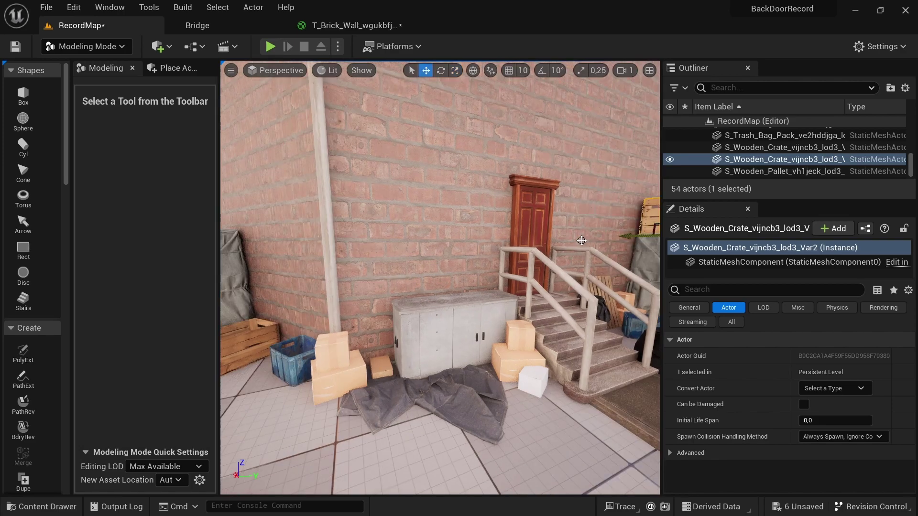
left_click(483, 426)
right_click_drag(484, 426, 484, 426)
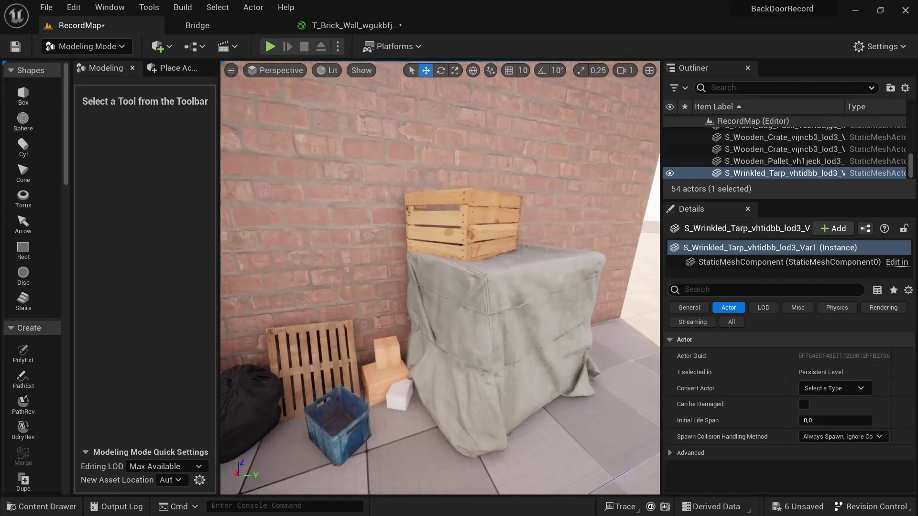
key("ctrl+space")
left_click(82, 432)
left_click_drag(189, 395, 499, 268)
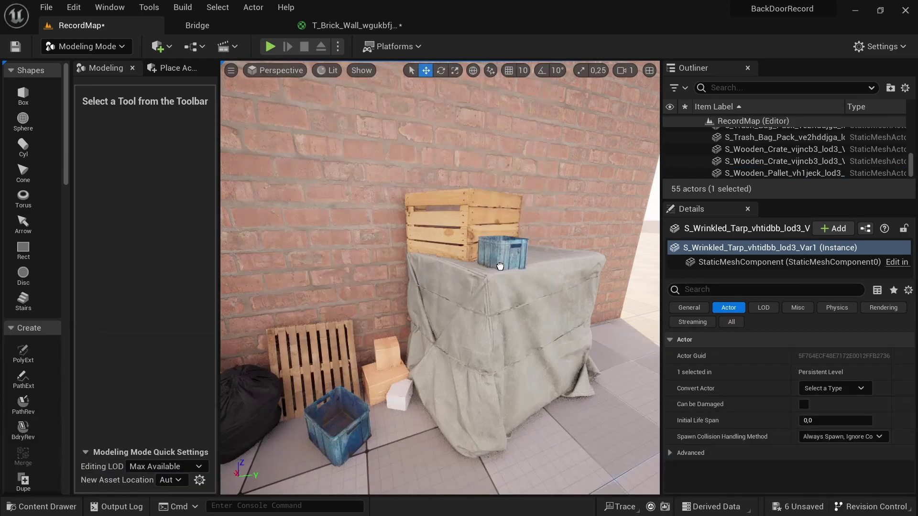
key("e")
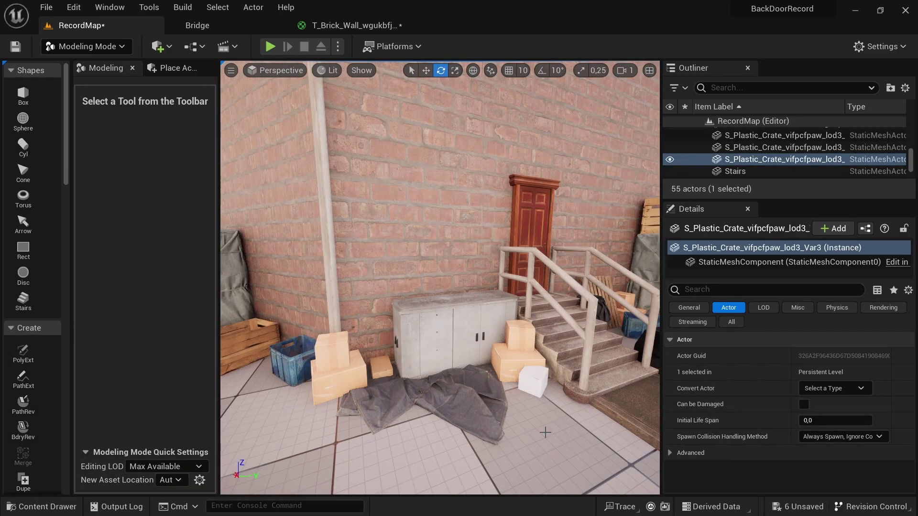
left_click(218, 26)
scroll(242, 177, "down", 5)
scroll(243, 177, "down", 5)
Add the Construction Rubble surface from Bridge and apply its material to the floor
scroll(244, 178, "down", 5)
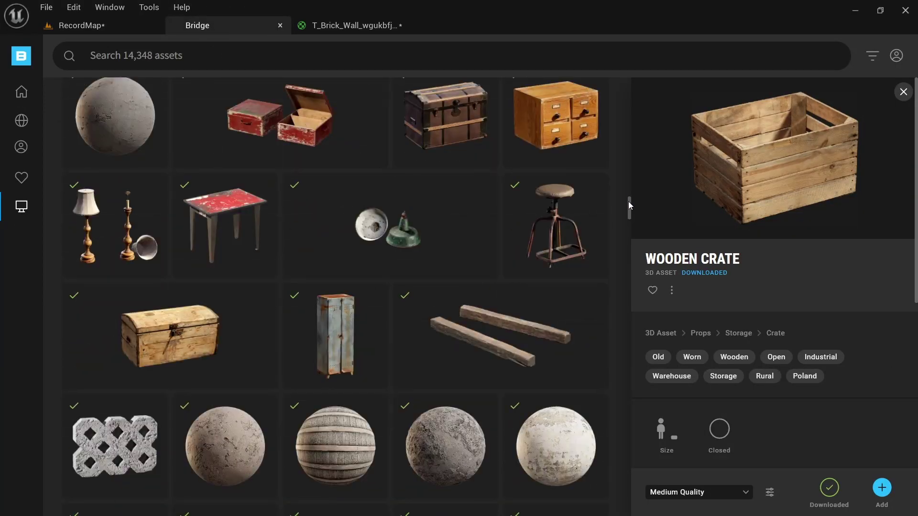
left_click_drag(628, 205, 626, 71)
scroll(555, 400, "down", 2)
left_click(555, 399)
left_click(882, 487)
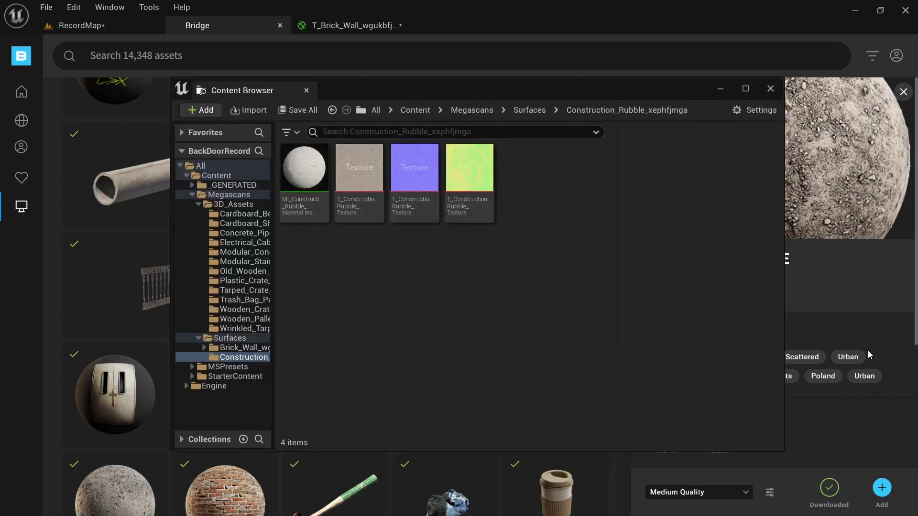
left_click(770, 89)
left_click(76, 25)
left_click(42, 506)
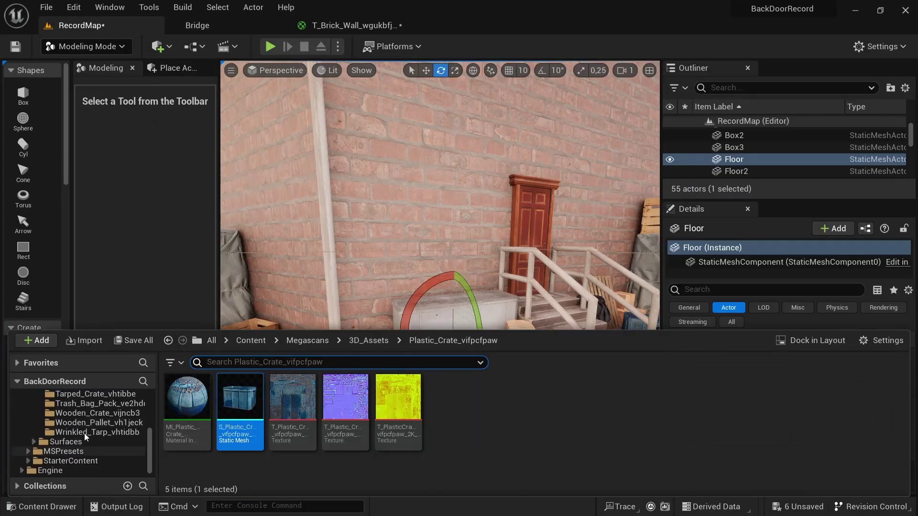
left_click(81, 441)
double_click(246, 390)
right_click_drag(334, 191, 349, 282)
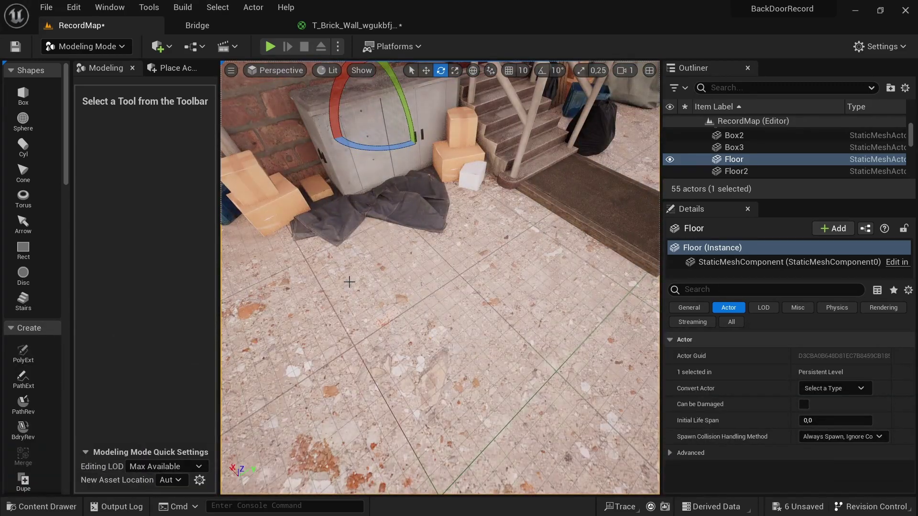
key("f")
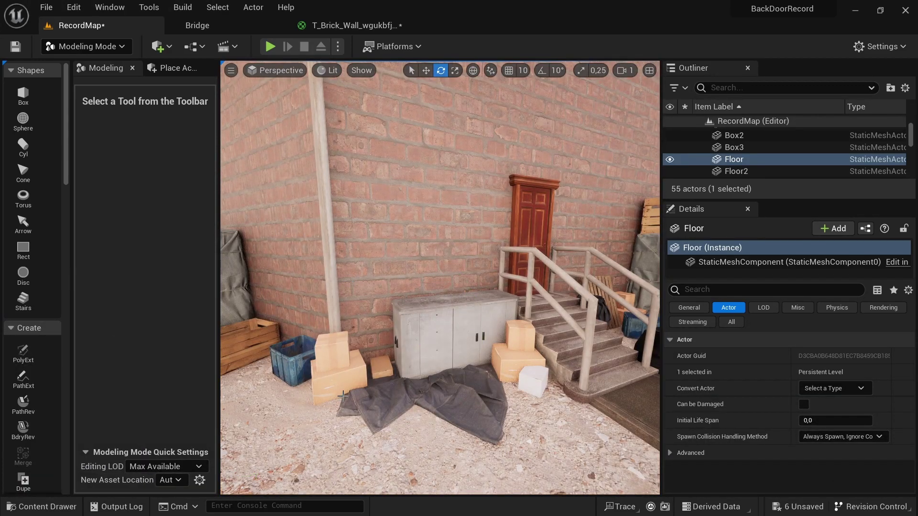
Create a 'tex' folder in the Construction_Rubble folder and move the rubble textures into it
key("ctrl+space")
right_click(406, 417)
left_click(460, 85)
type("tex")
key("Return")
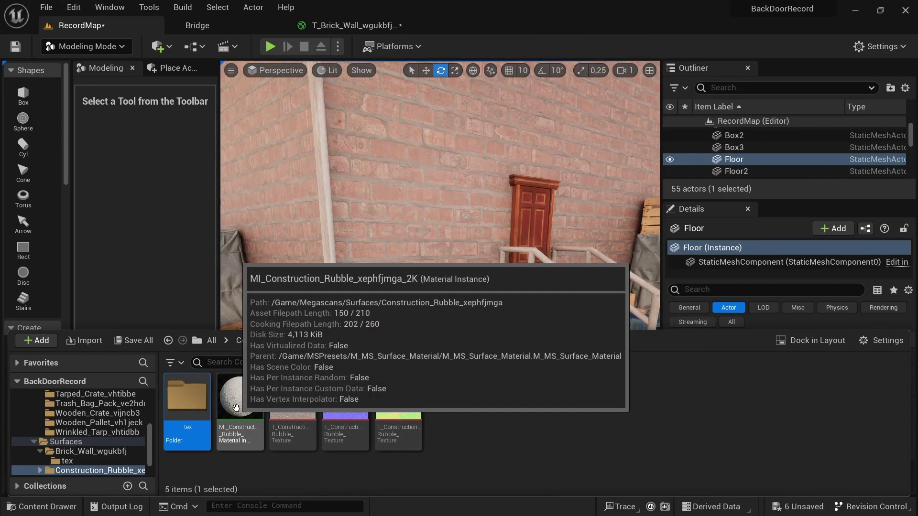
mouse_move(236, 407)
left_mouse_down()
mouse_move(186, 400)
mouse_move(432, 286)
left_mouse_up()
left_click(206, 471)
double_click(186, 399)
Open material T_Construction_Rubble_xephfjmga_2K_Mat in the Material Editor
key("ctrl+space")
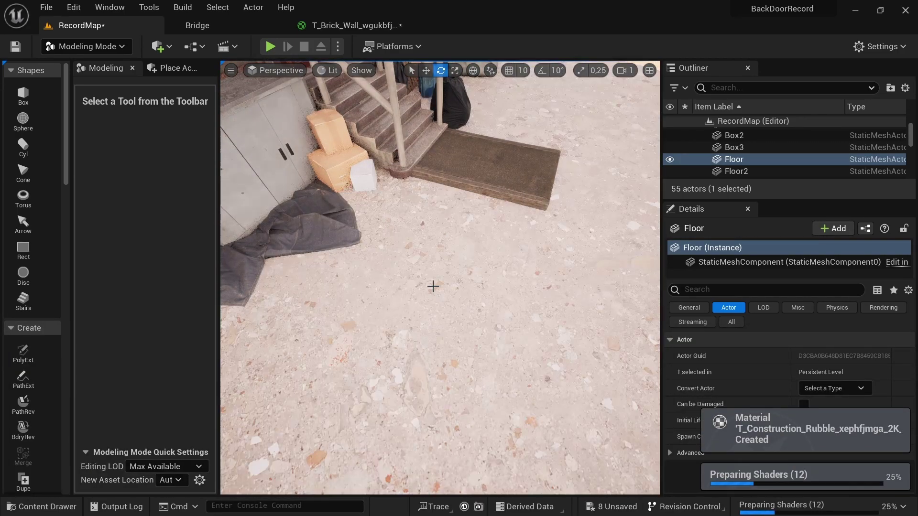
key("ctrl+space")
double_click(241, 396)
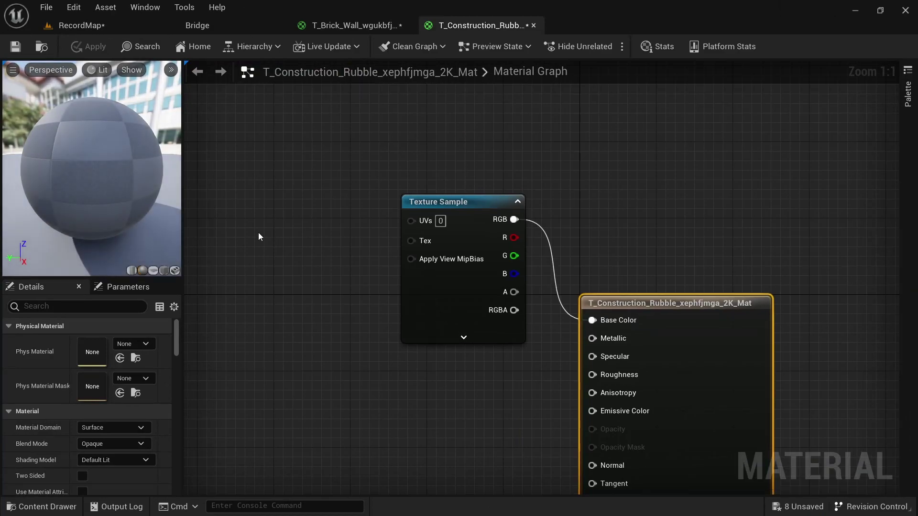
Connect a TexCoord node with U and V tiling 3 to the rubble texture's UVs and apply
right_click(258, 236)
type("tex")
key("Return")
left_click_drag(367, 235, 411, 222)
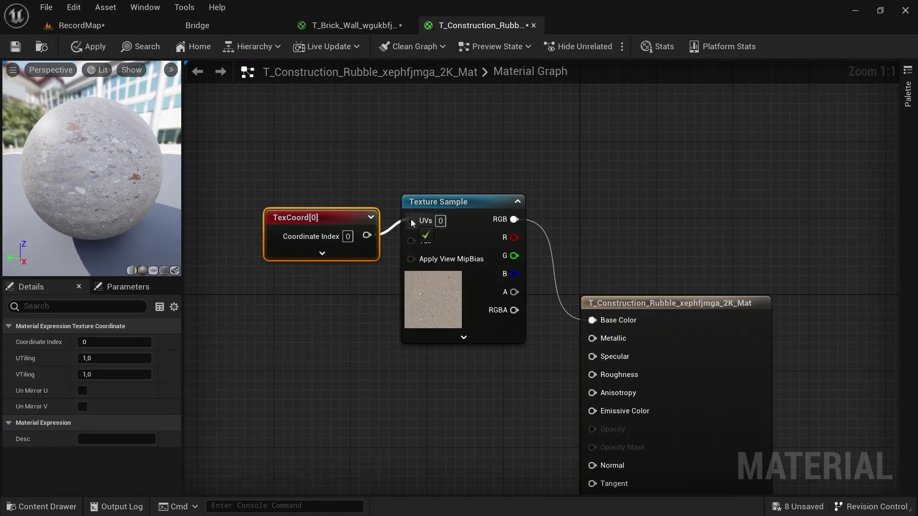
left_click(114, 359)
type("3")
key("Tab")
type("3")
key("Return")
left_click(88, 46)
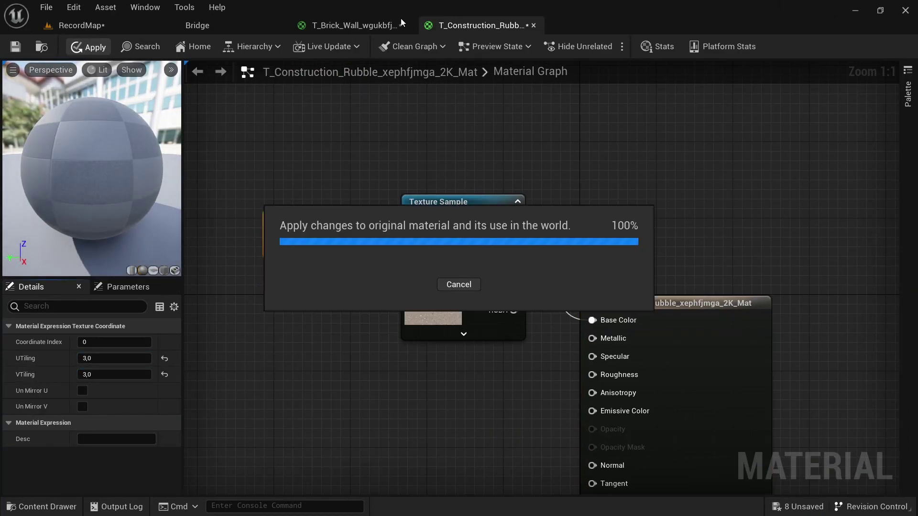
left_click(105, 28)
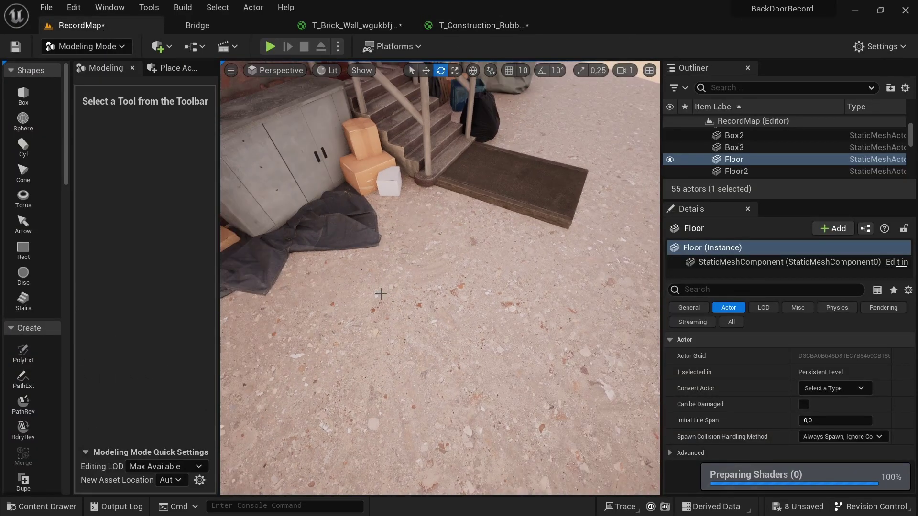
right_click_drag(381, 294, 308, 133)
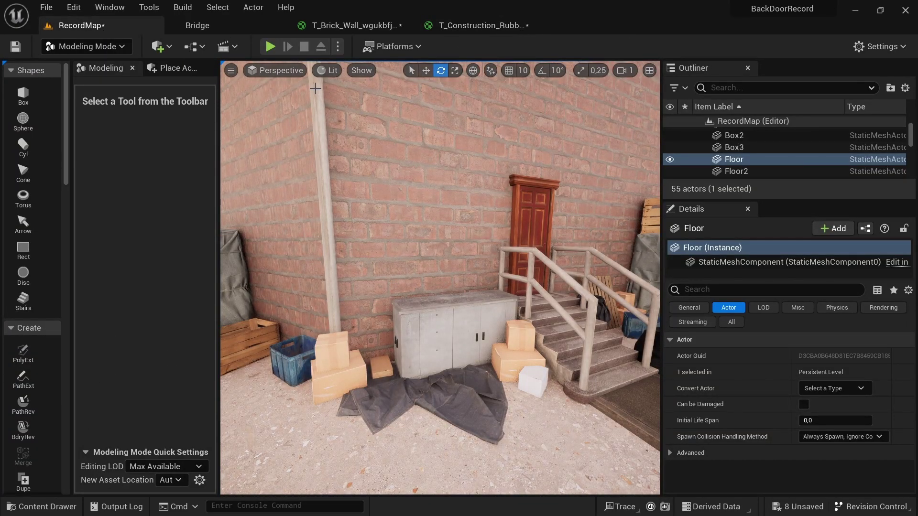
left_click(220, 29)
Add the DIRT Graffiti decal from Bridge and drop it into the scene
scroll(308, 191, "up", 3)
left_click(308, 191)
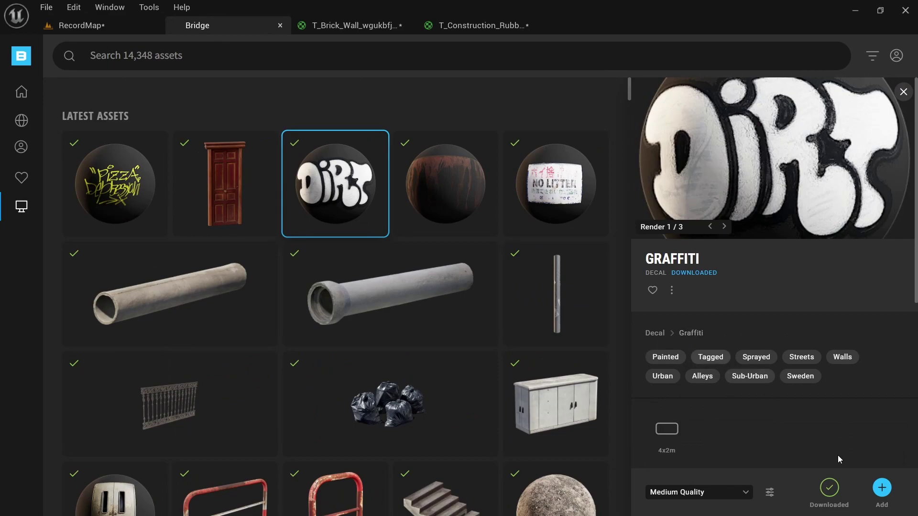
left_click(883, 488)
left_click(142, 35)
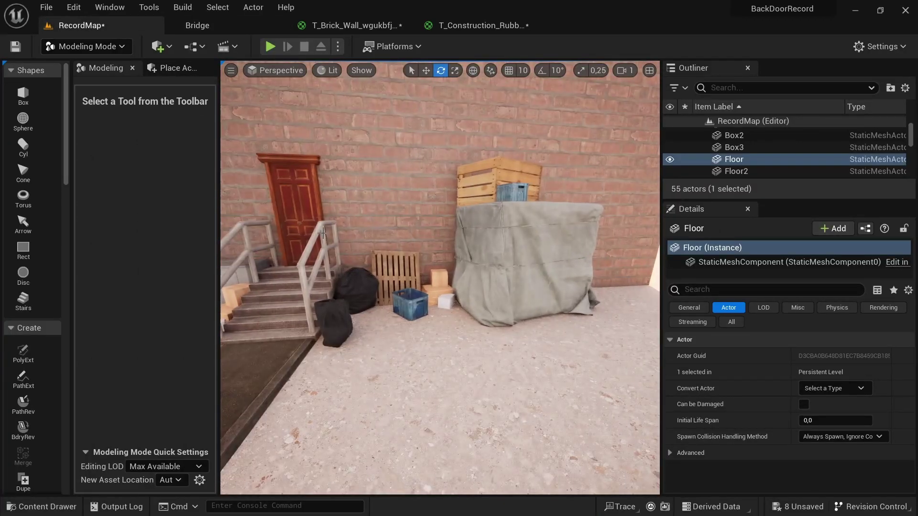
key("ctrl+space")
left_click(34, 413)
left_click(78, 431)
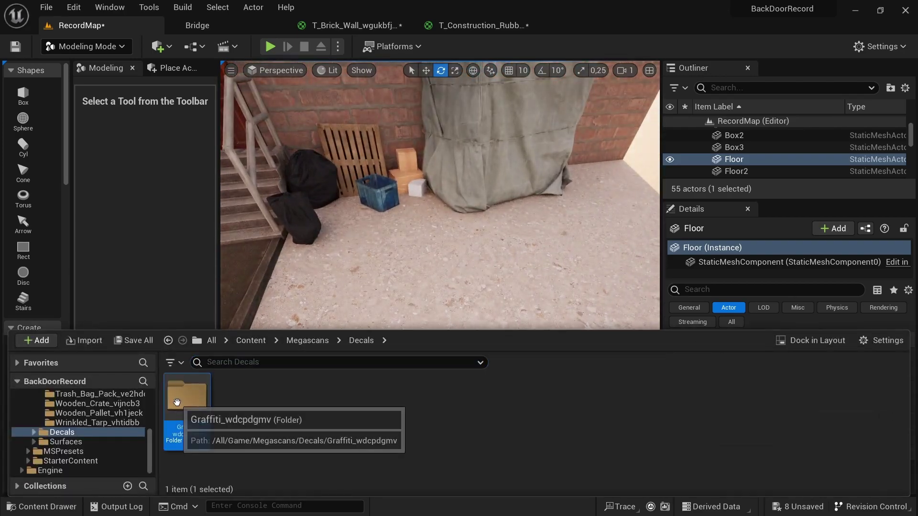
double_click(191, 399)
left_click_drag(197, 401, 389, 307)
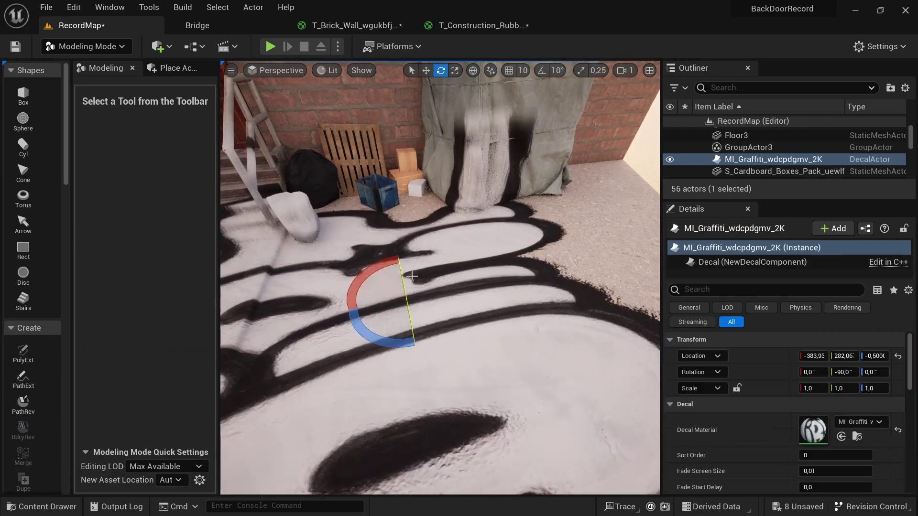
Rotate, scale and move the graffiti decal high on the brick wall beside the door
mouse_move(471, 258)
left_mouse_down()
mouse_move(430, 267)
mouse_move(406, 292)
mouse_move(430, 270)
left_mouse_up()
key("r")
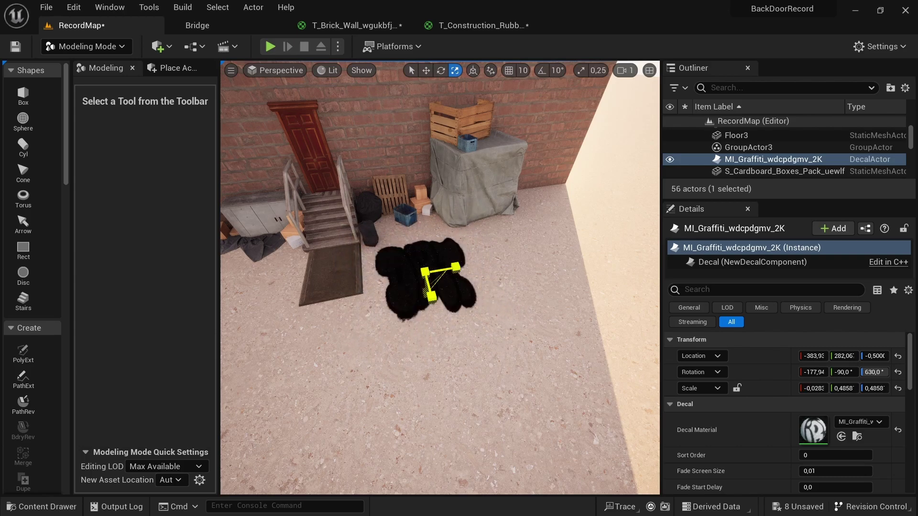
key("e")
left_click(541, 70)
left_click_drag(427, 237, 416, 221)
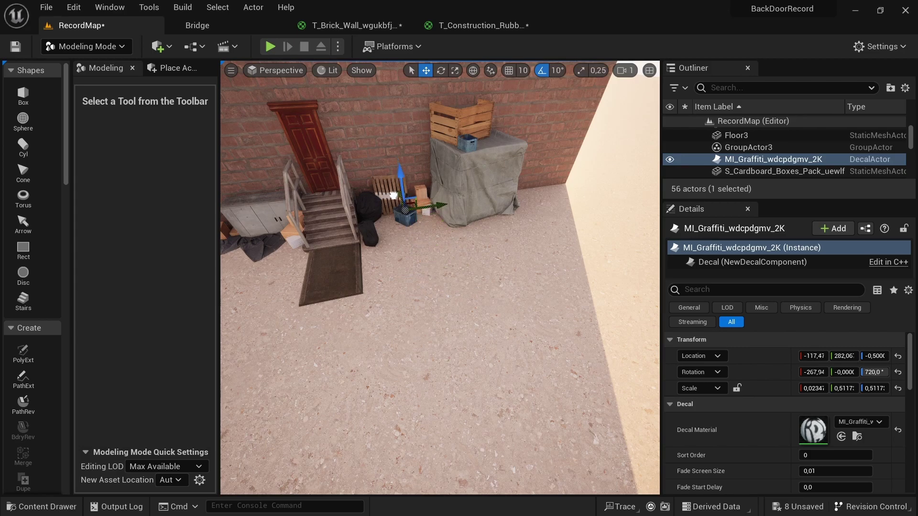
left_click_drag(387, 124, 385, 103)
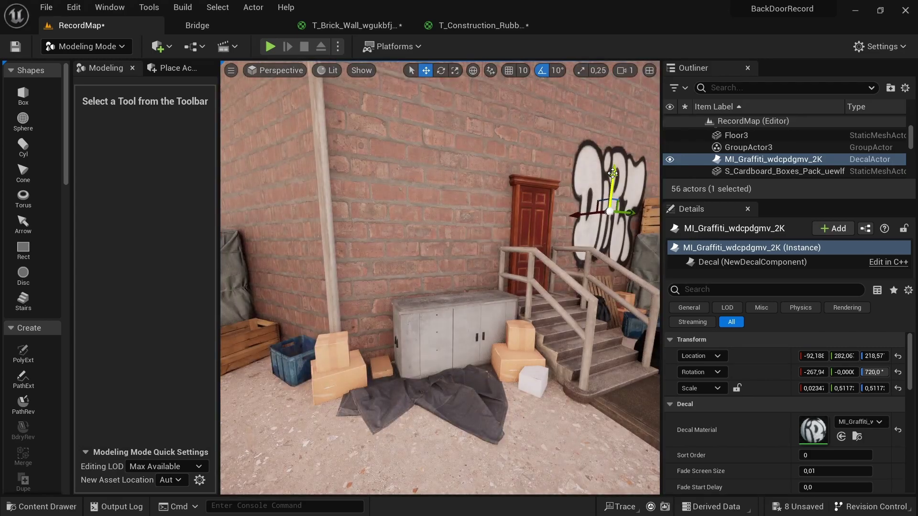
left_click_drag(621, 182, 620, 117)
left_click_drag(617, 160, 617, 160)
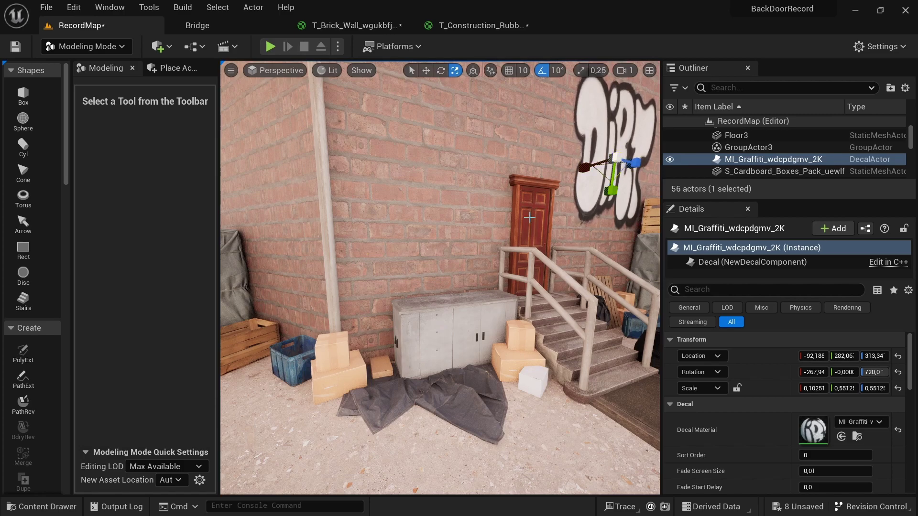
Add the Graffiti Tag decal from Bridge to the project
right_click_drag(529, 217, 502, 311)
left_click(182, 34)
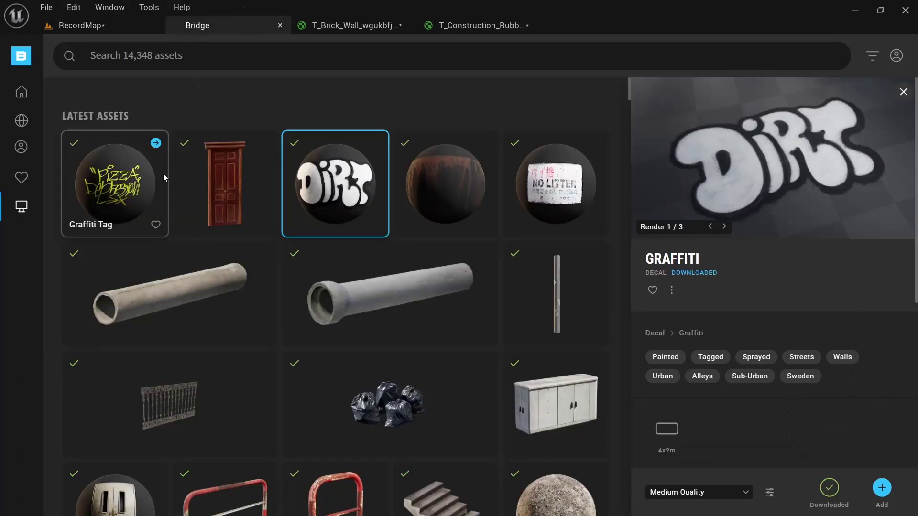
left_click(162, 174)
left_click(156, 143)
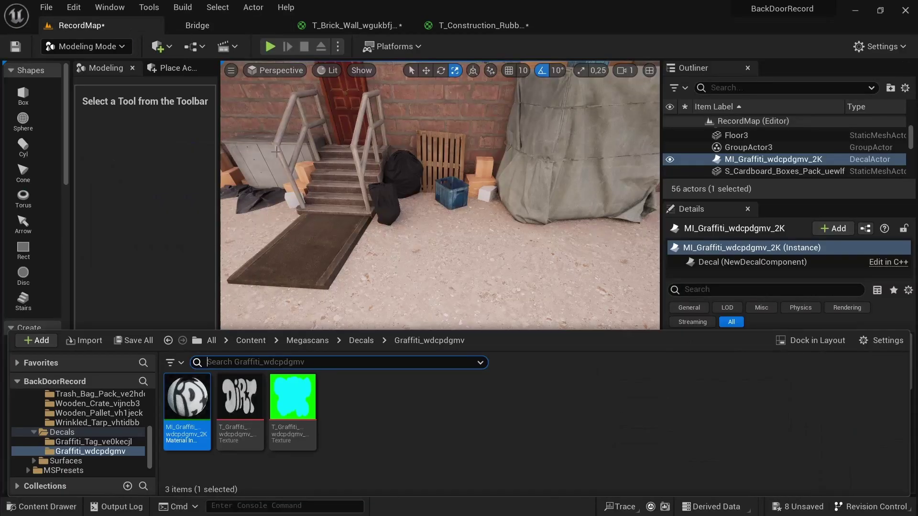
Drop in the yellow Graffiti Tag decal, rotate and scale it, and raise it onto the wall
left_click(93, 442)
left_click_drag(187, 397, 450, 338)
key("e")
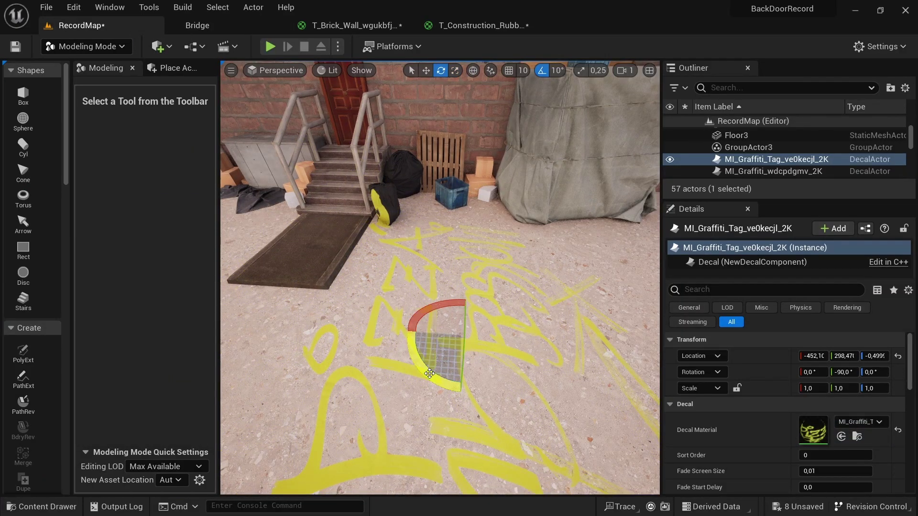
mouse_move(430, 373)
left_mouse_down()
mouse_move(459, 335)
mouse_move(416, 335)
mouse_move(459, 392)
left_mouse_up()
key("r")
key("e")
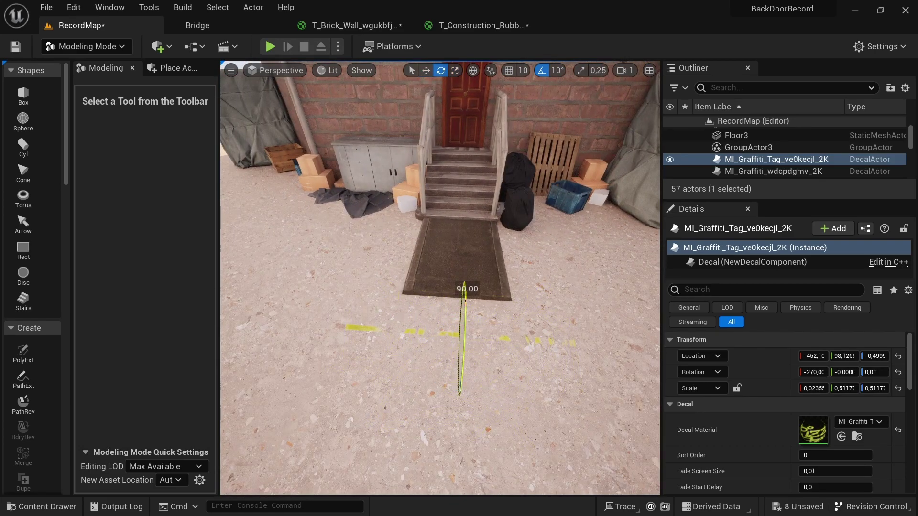
left_click_drag(463, 146, 464, 103)
key("f")
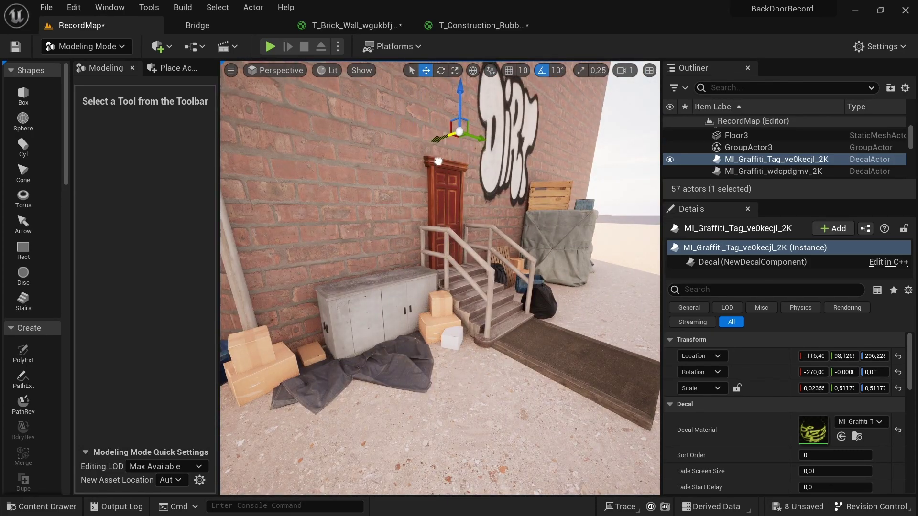
mouse_move(439, 161)
left_mouse_down()
mouse_move(482, 97)
mouse_move(482, 72)
mouse_move(459, 176)
left_mouse_up()
key("f")
key("r")
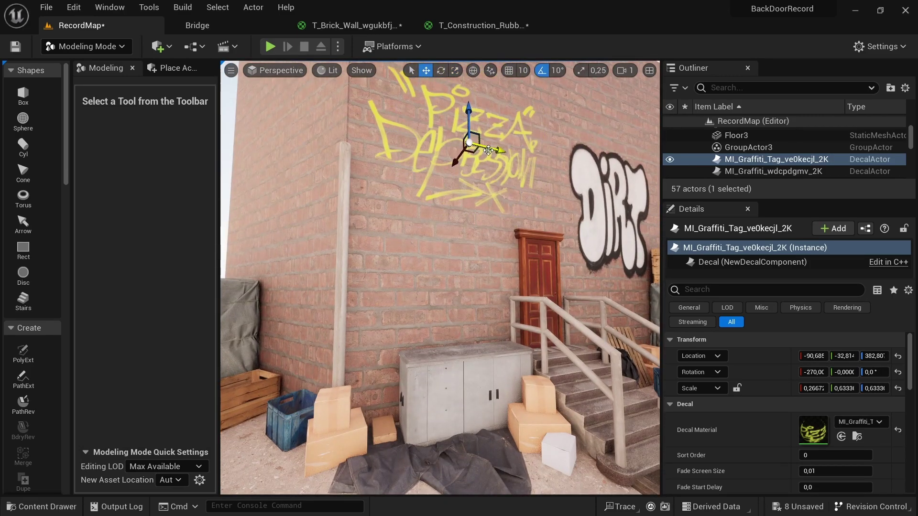
scroll(387, 412, "down", 5)
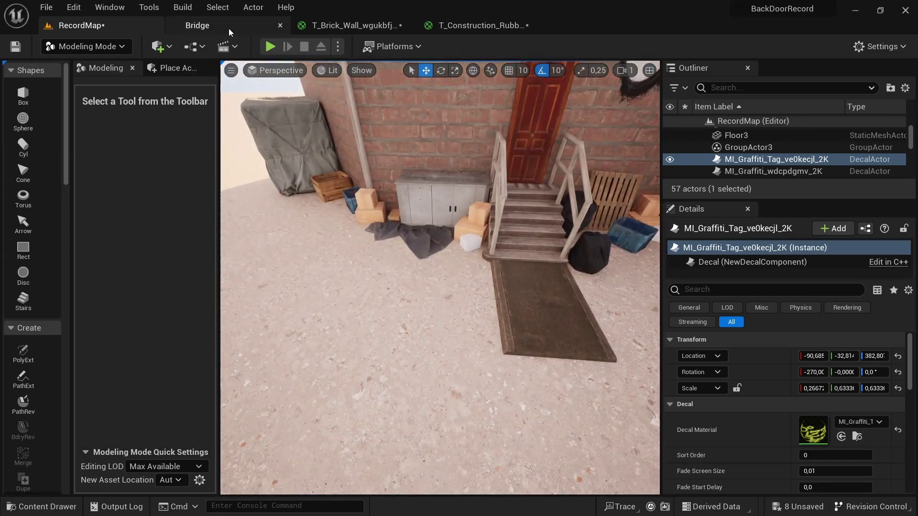
Add the No Litter Sign decal from Bridge and drop it into the scene
left_click(228, 26)
left_click(882, 487)
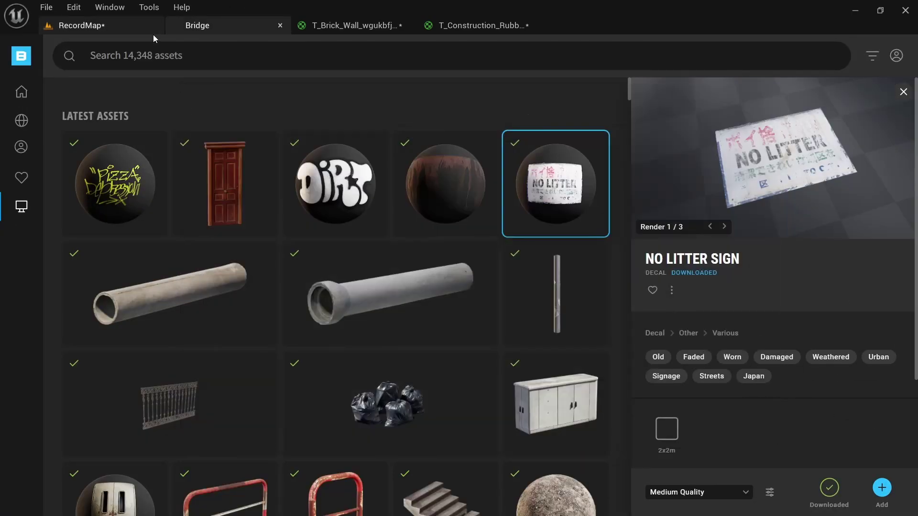
left_click(143, 26)
left_click(91, 451)
left_click(91, 461)
left_click_drag(187, 397, 356, 328)
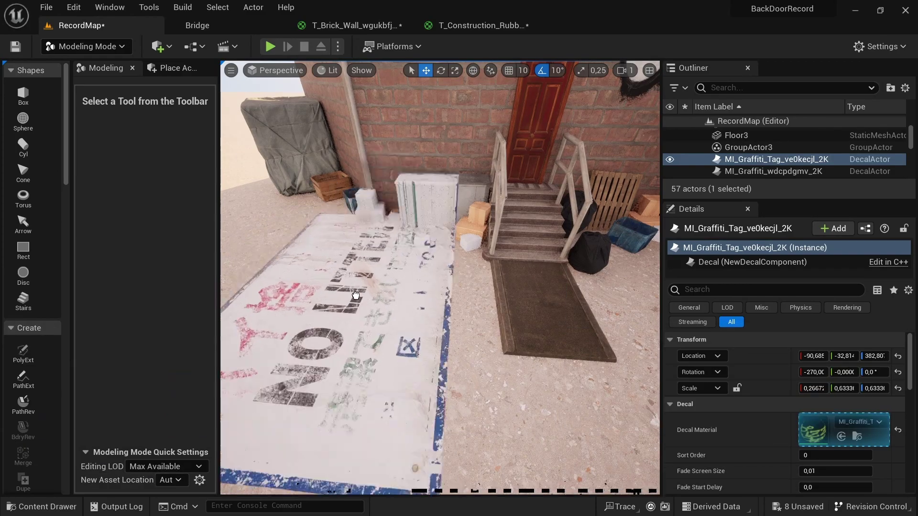
key("e")
mouse_move(407, 311)
left_mouse_down()
mouse_move(409, 325)
mouse_move(366, 334)
left_mouse_up()
Stand the sign decal upright and raise it up the wall above the grey cabinet
key("r")
key("e")
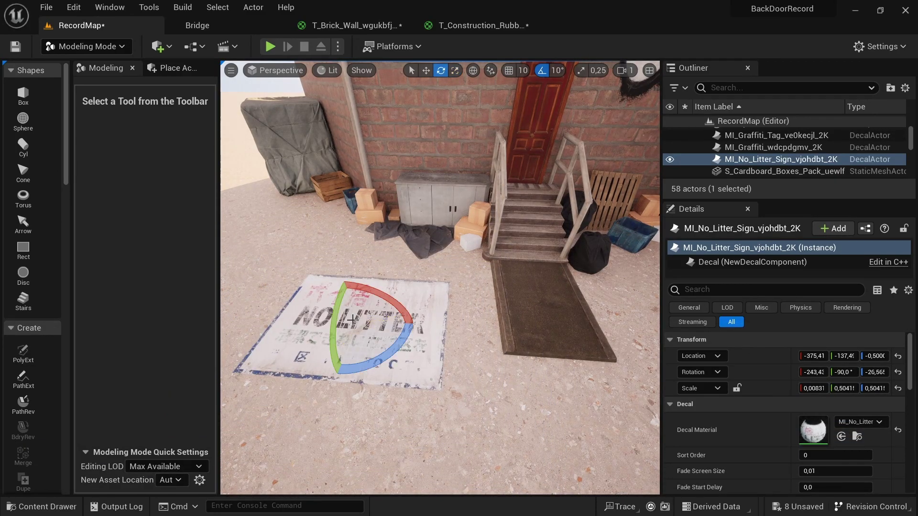
mouse_move(346, 287)
left_mouse_down()
mouse_move(338, 311)
mouse_move(441, 202)
left_mouse_up()
key("w")
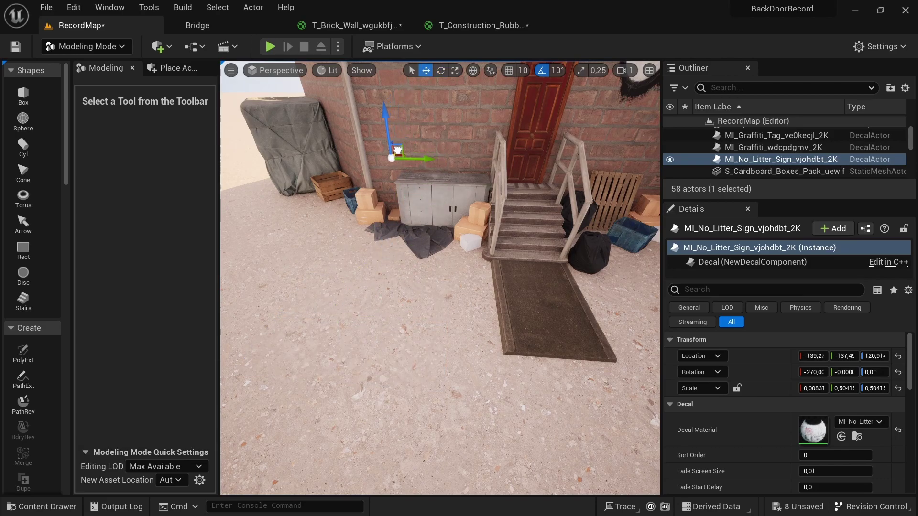
right_click_drag(458, 146, 526, 158)
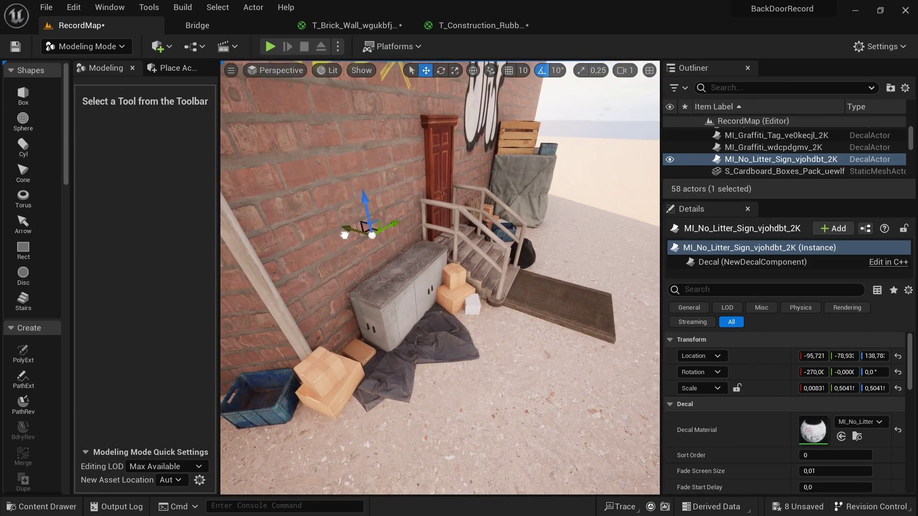
left_click_drag(344, 234, 337, 155)
Shrink the No Litter sign and rotate it 180° so its text reads correctly
key("f")
key("r")
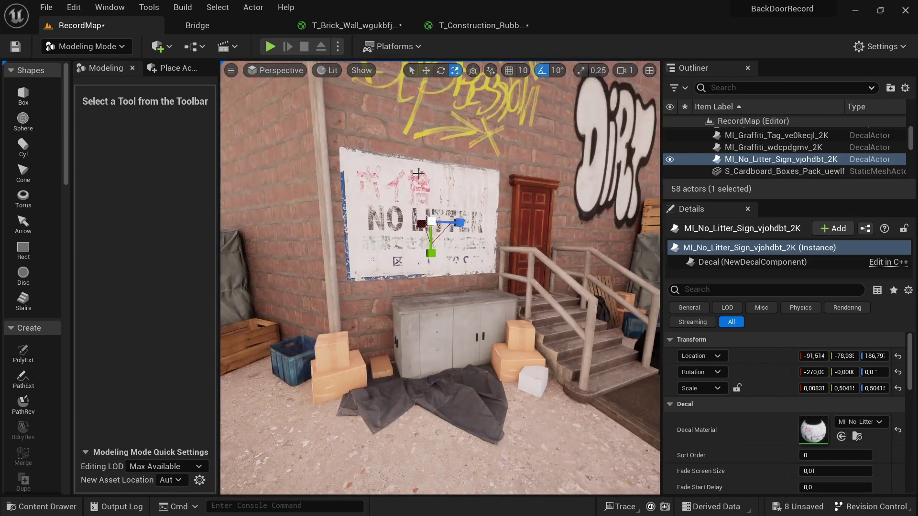
mouse_move(420, 224)
left_mouse_down()
mouse_move(409, 216)
mouse_move(467, 217)
mouse_move(433, 216)
left_mouse_up()
key("e")
mouse_move(395, 255)
left_mouse_down()
mouse_move(455, 226)
mouse_move(480, 226)
left_mouse_up()
Find the Fluorescent Ceiling Lamp in Bridge and show its imported files in the project
key("w")
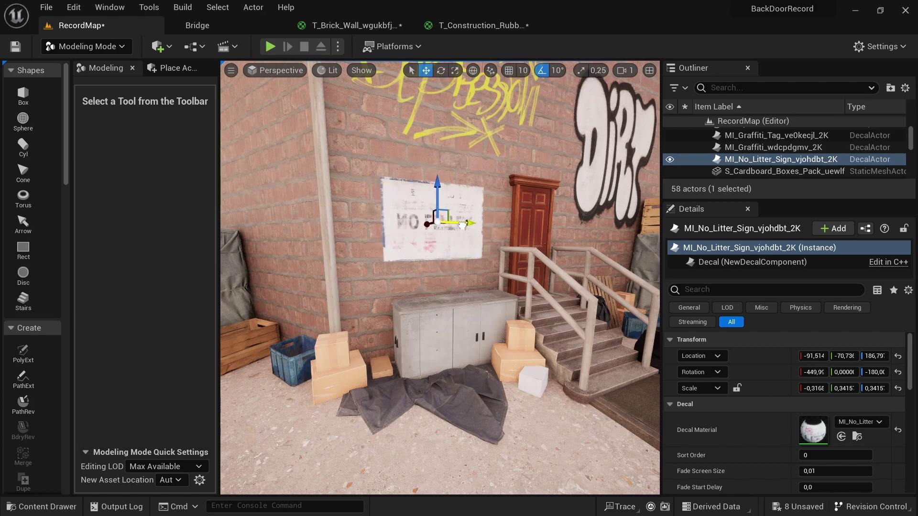
key("r")
left_click(197, 25)
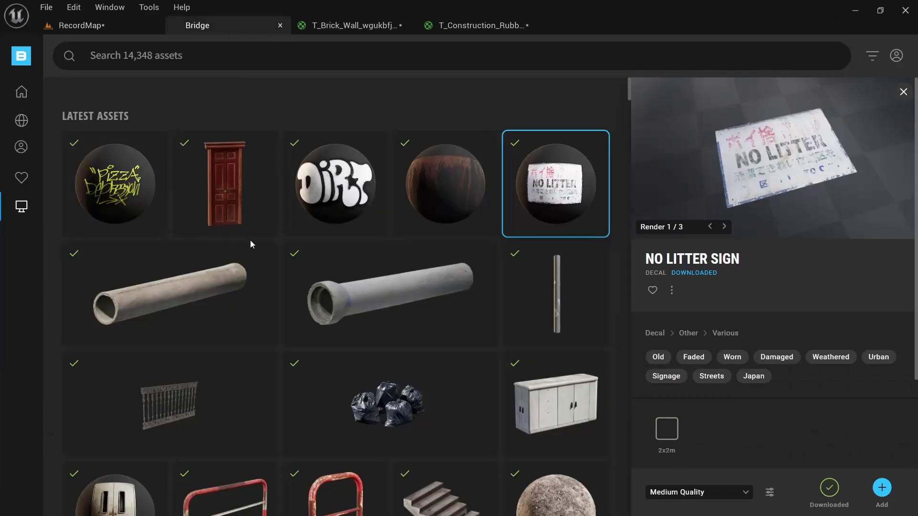
scroll(251, 240, "down", 3)
scroll(254, 189, "down", 5)
scroll(283, 241, "down", 5)
scroll(282, 241, "down", 5)
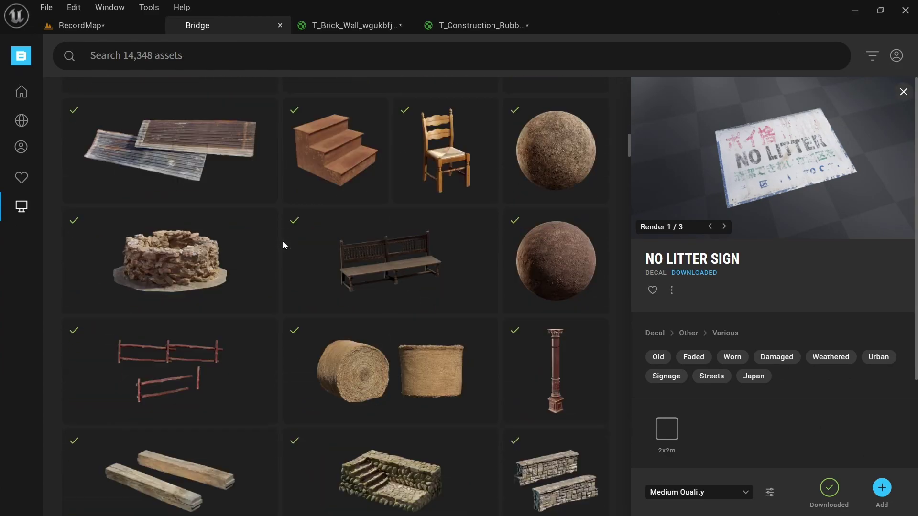
scroll(283, 241, "down", 5)
scroll(283, 241, "down", 5)
scroll(283, 241, "down", 5)
scroll(283, 241, "down", 5)
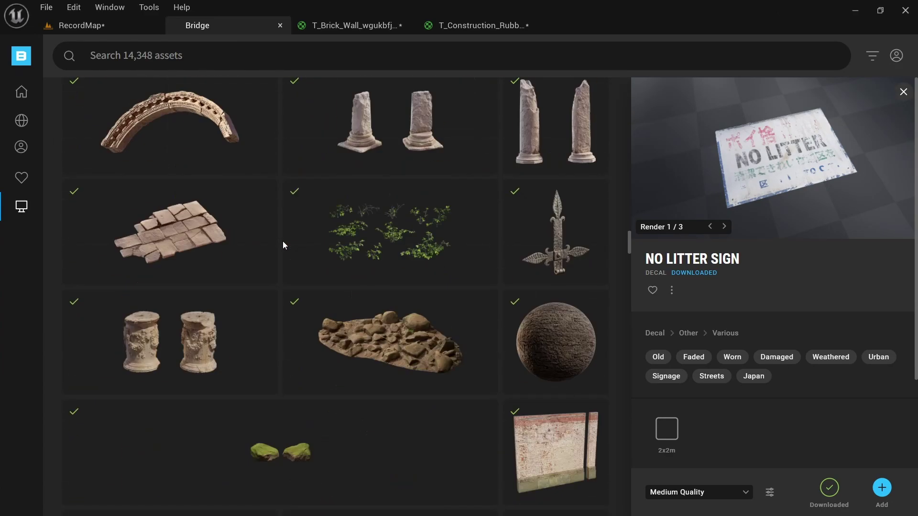
scroll(283, 241, "down", 5)
scroll(283, 241, "down", 5)
scroll(283, 241, "down", 5)
scroll(282, 241, "up", 1)
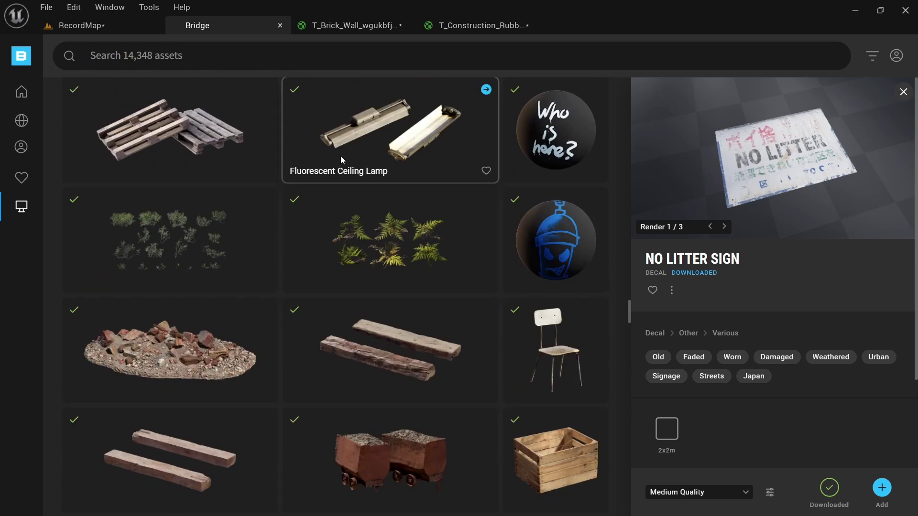
left_click(407, 177)
left_click(882, 487)
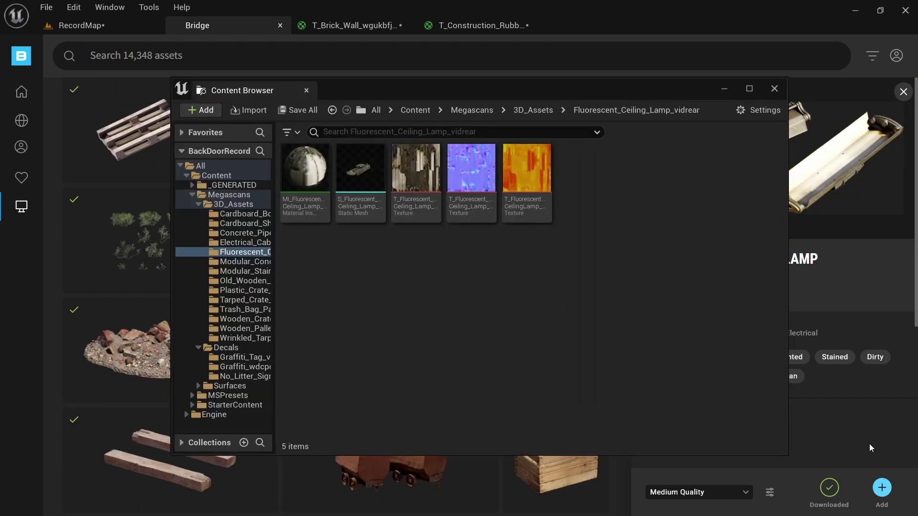
left_click(775, 89)
Back in RecordMap, drag the fluorescent lamp mesh from its folder onto the wall above the door
left_click(81, 25)
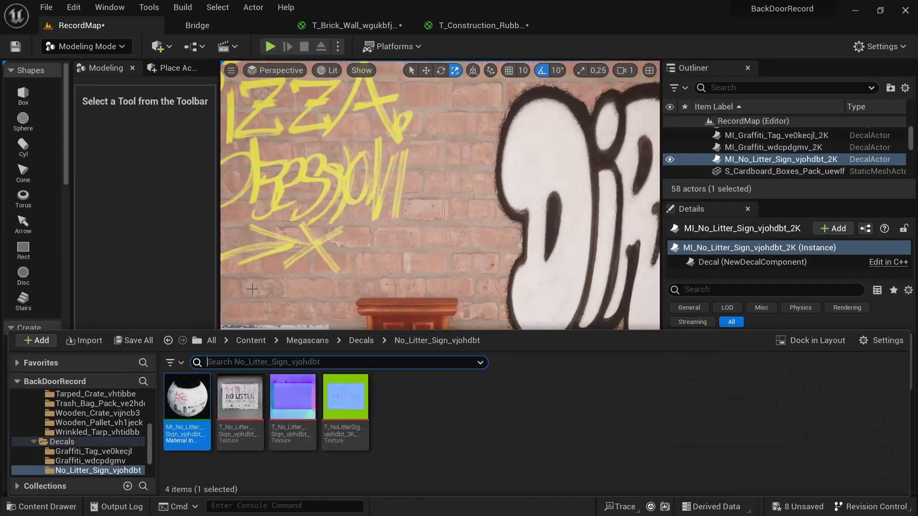
left_click(62, 442)
scroll(85, 409, "up", 1)
scroll(82, 405, "up", 2)
left_click(83, 405)
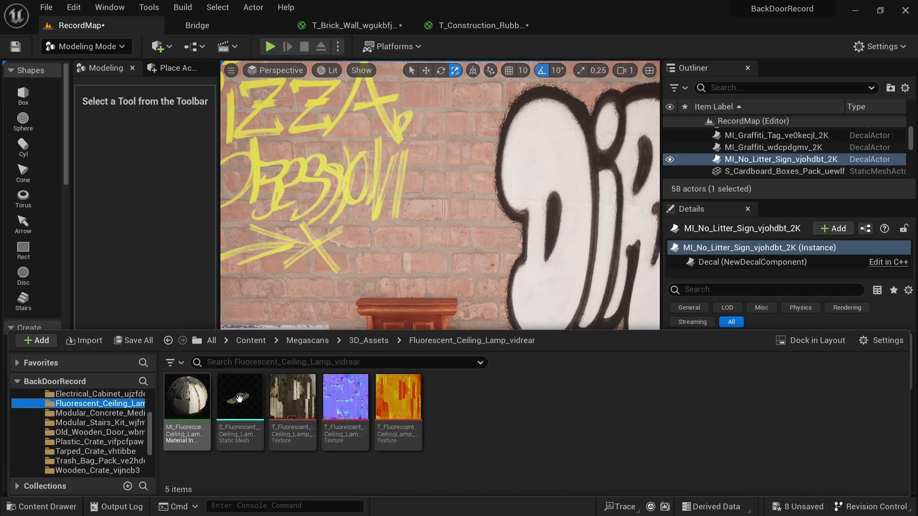
left_click_drag(239, 399, 399, 262)
scroll(400, 262, "up", 3)
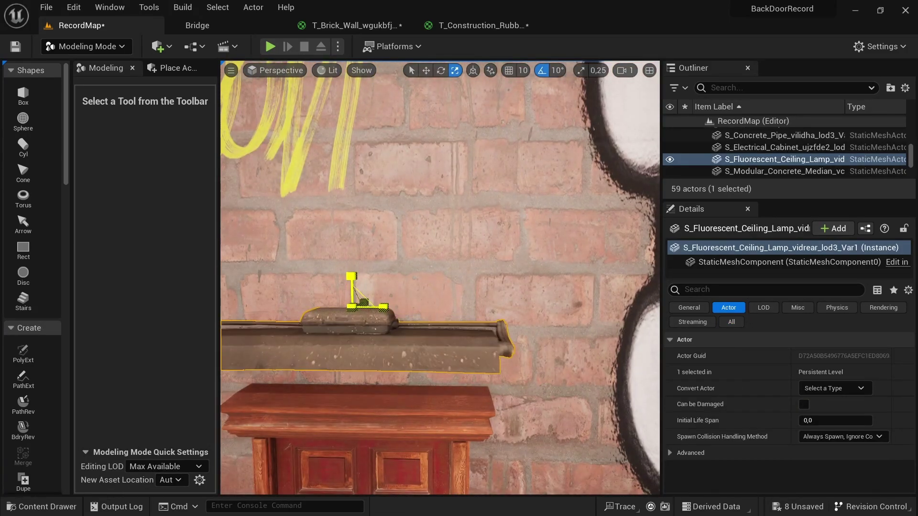
Rotate the lamp so it sits flat against the brick wall
key("e")
left_click_drag(330, 249, 330, 296)
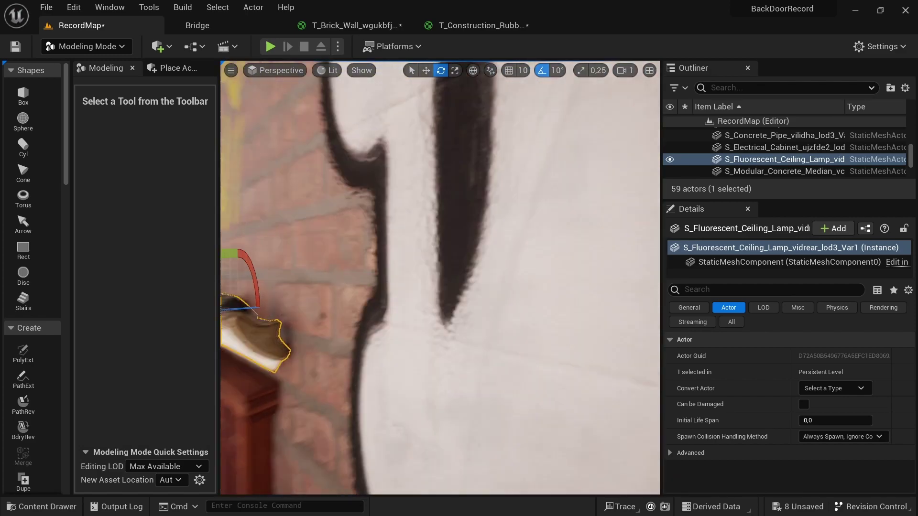
scroll(440, 277, "down", 5)
Duplicate the lamp, turn the copy toward the side wall and move it there
key("w")
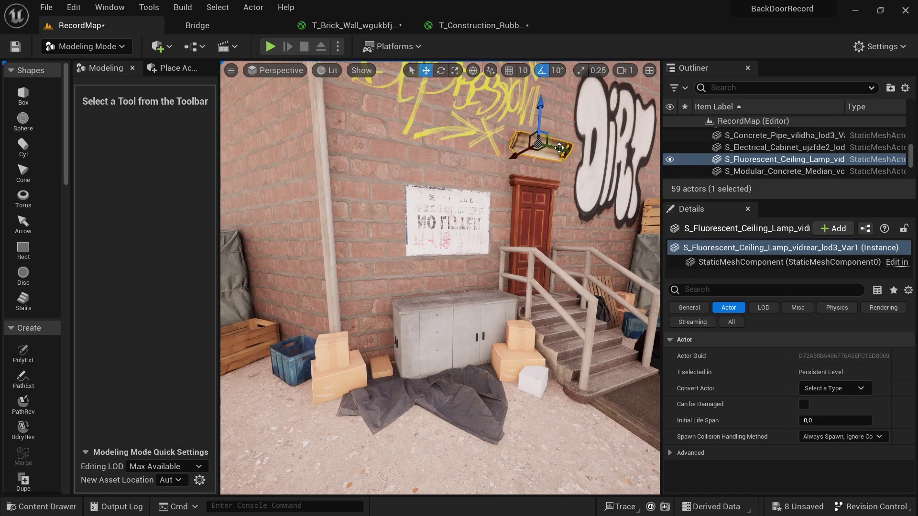
left_click_drag(559, 149, 301, 81, "alt")
key("e")
right_click_drag(301, 82, 420, 148)
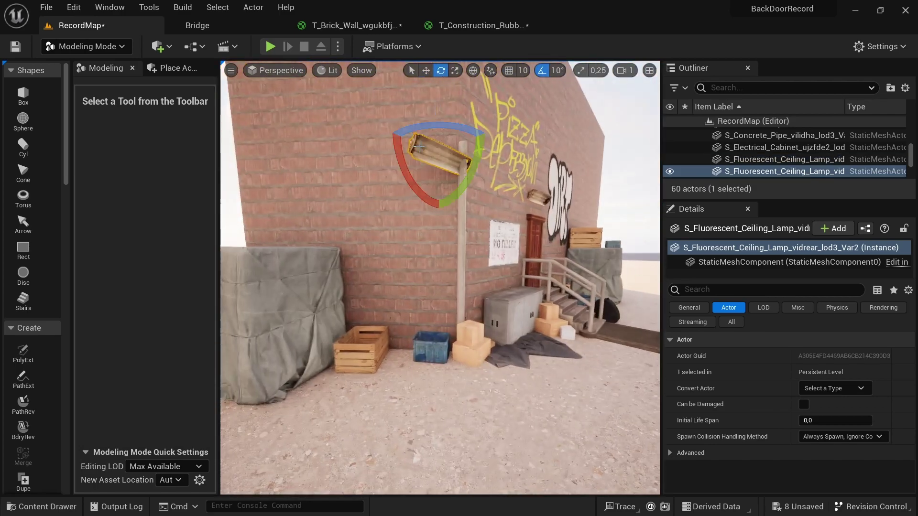
key("w")
left_click_drag(428, 143, 365, 171)
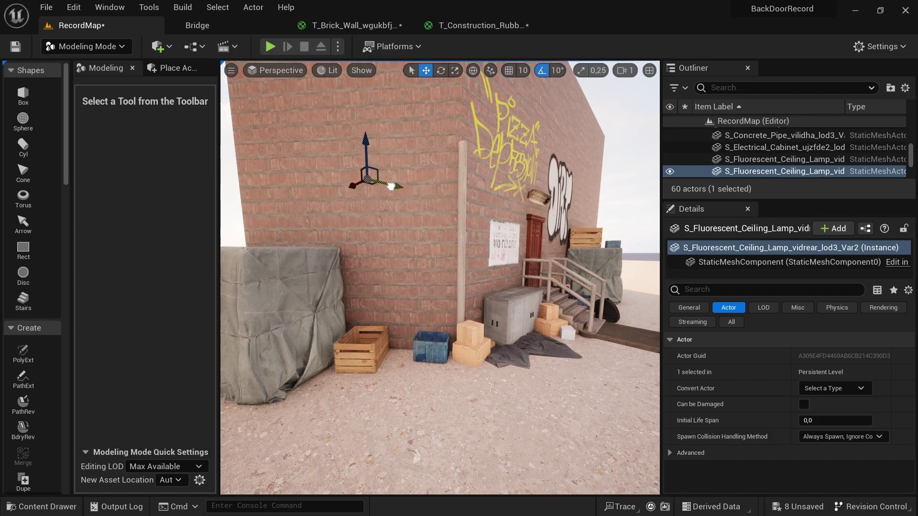
right_click_drag(410, 200, 363, 210)
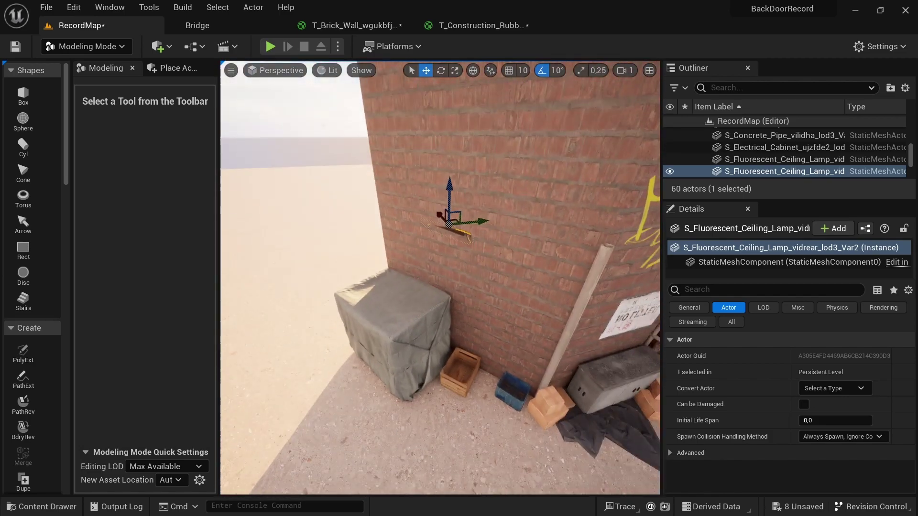
key("e")
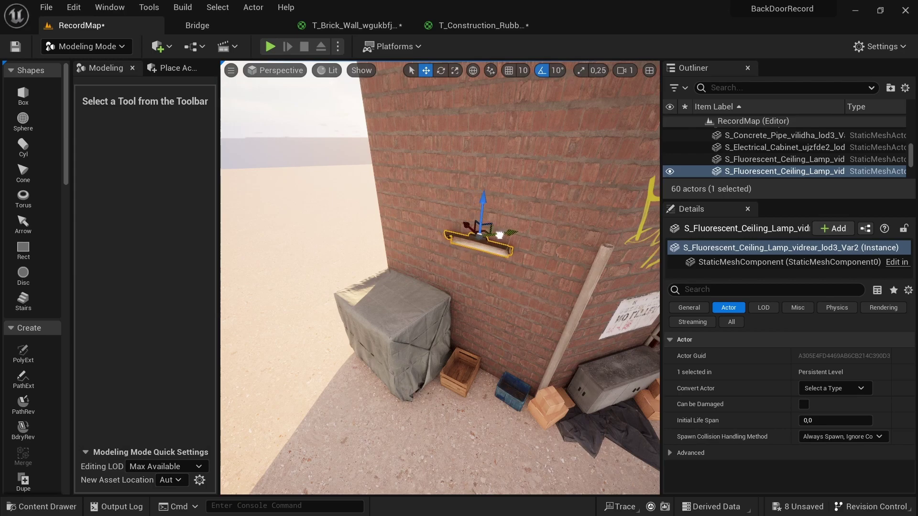
right_click_drag(499, 235, 240, 98)
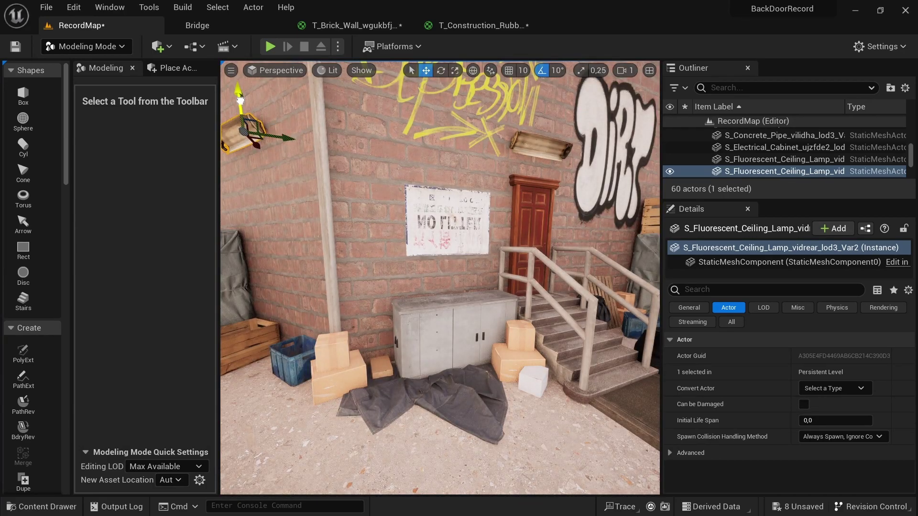
Delete the lamp copy and add a Cylinder shape in front of the door
key("Delete")
right_click_drag(298, 197, 335, 201)
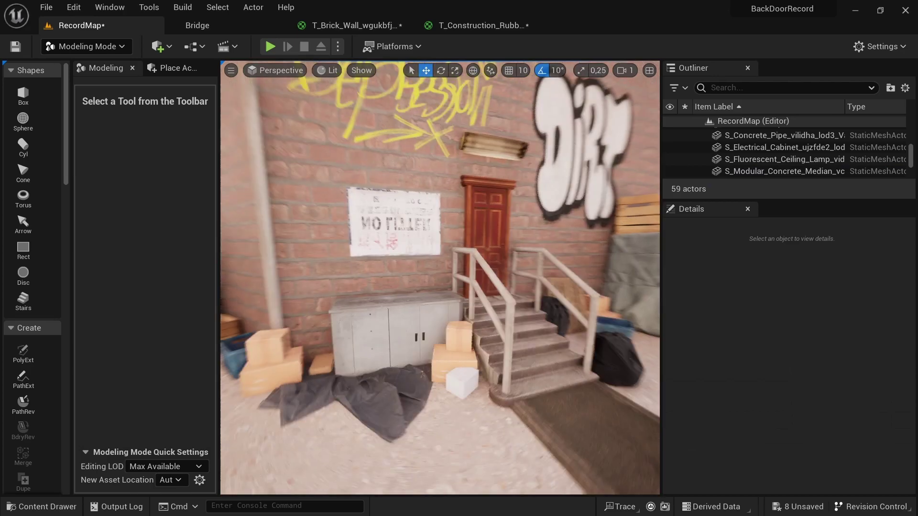
left_click(157, 46)
mouse_move(190, 186)
left_click_drag(312, 216, 433, 280)
Scale, rotate and move the cylinder into a thin horizontal tube inside the lamp above the door
key("e")
key("r")
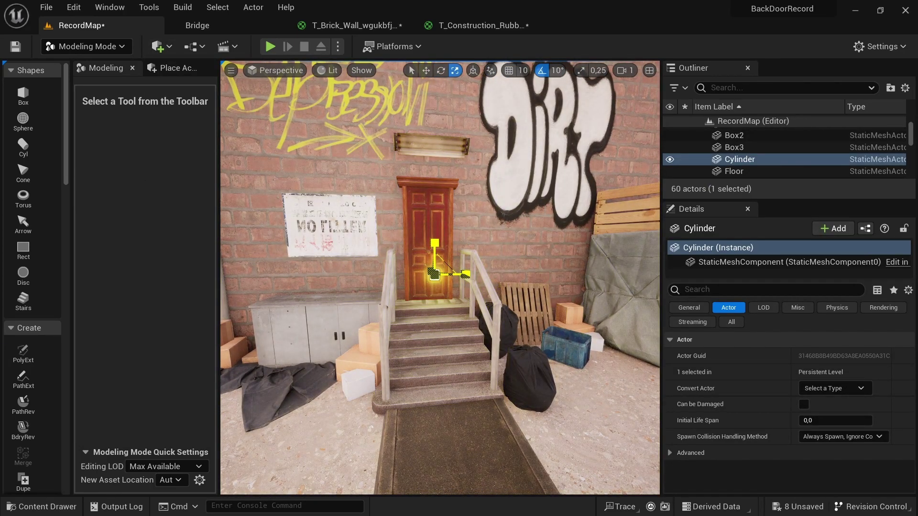
mouse_move(433, 240)
left_mouse_down()
mouse_move(475, 239)
mouse_move(482, 275)
left_mouse_up()
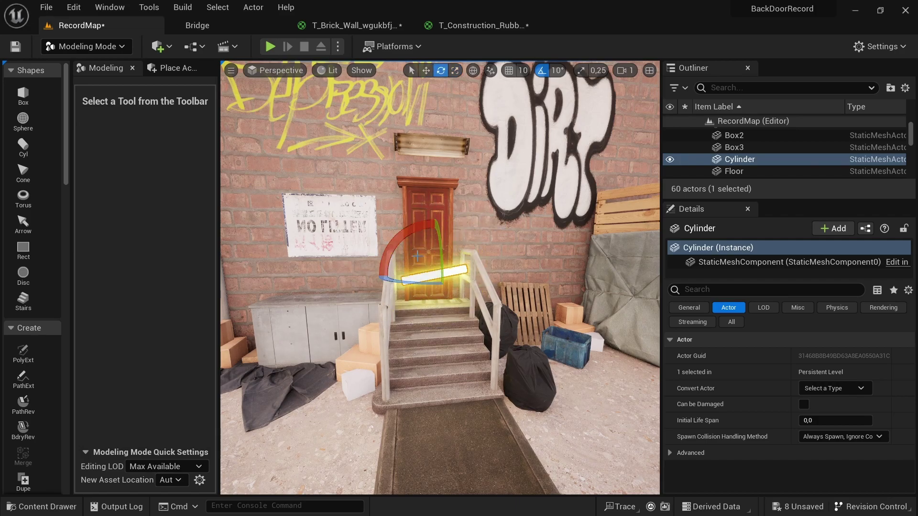
key("w")
mouse_move(434, 232)
left_mouse_down()
mouse_move(434, 151)
mouse_move(461, 230)
mouse_move(478, 230)
mouse_move(449, 217)
left_mouse_up()
key("f")
key("r")
key("w")
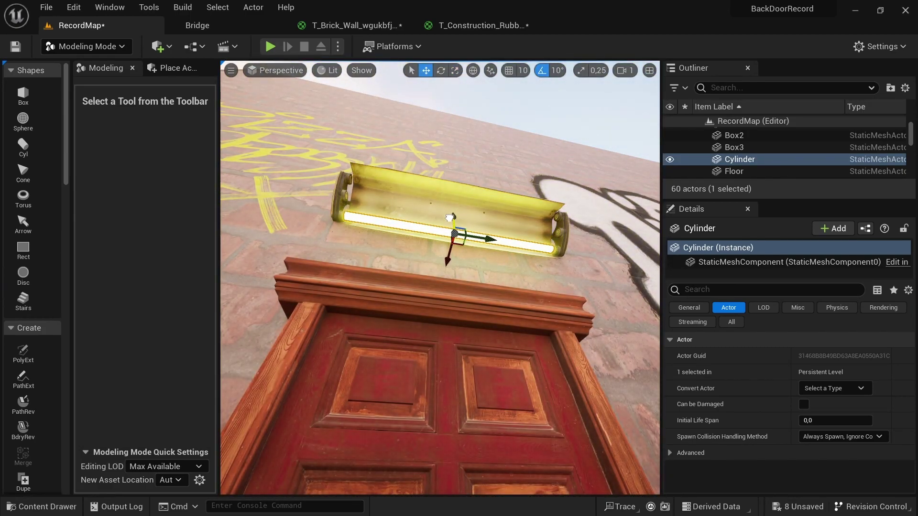
key("r")
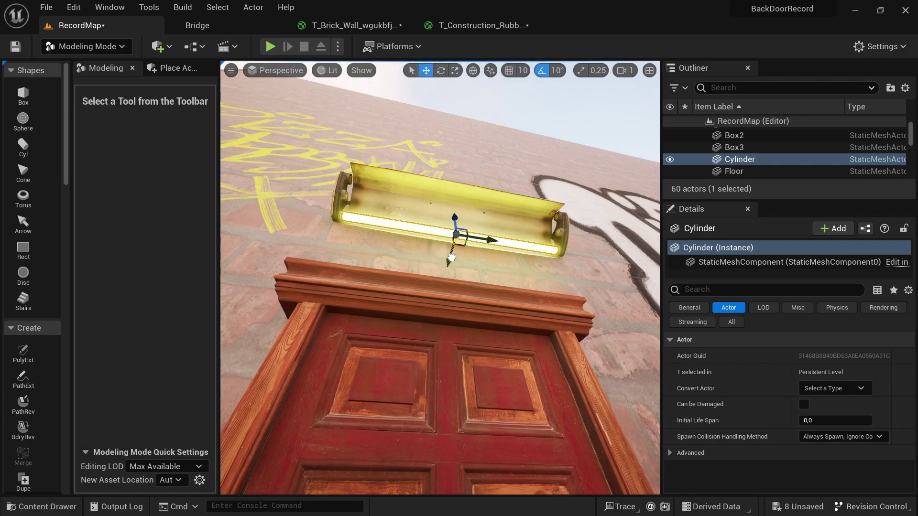
Alt-drag a second tube and position it inside the lamp housing
mouse_move(449, 258)
left_mouse_down("alt")
mouse_move(433, 254)
mouse_move(458, 240)
left_mouse_up("alt")
left_click_drag(457, 199, 450, 229)
left_click_drag(456, 186, 453, 221)
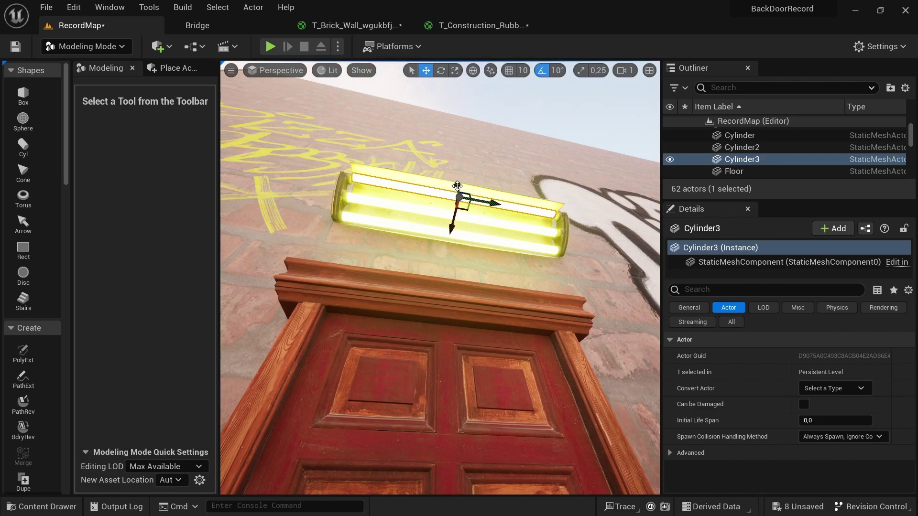
scroll(430, 159, "down", 3)
Select both tubes and the lamp housing and group them with Ctrl+G
left_click_drag(434, 156, 424, 240, "ctrl+alt")
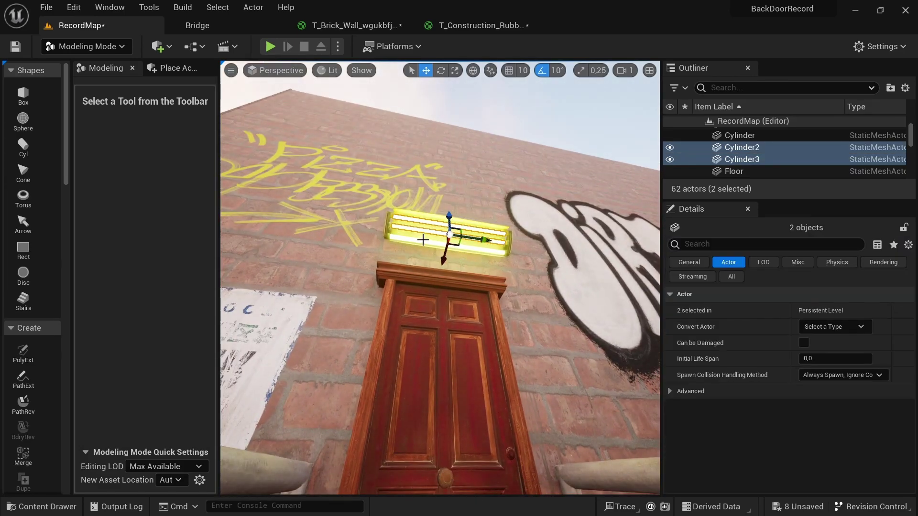
left_click(428, 216, "ctrl")
key("ctrl+g")
right_click_drag(432, 217, 433, 217)
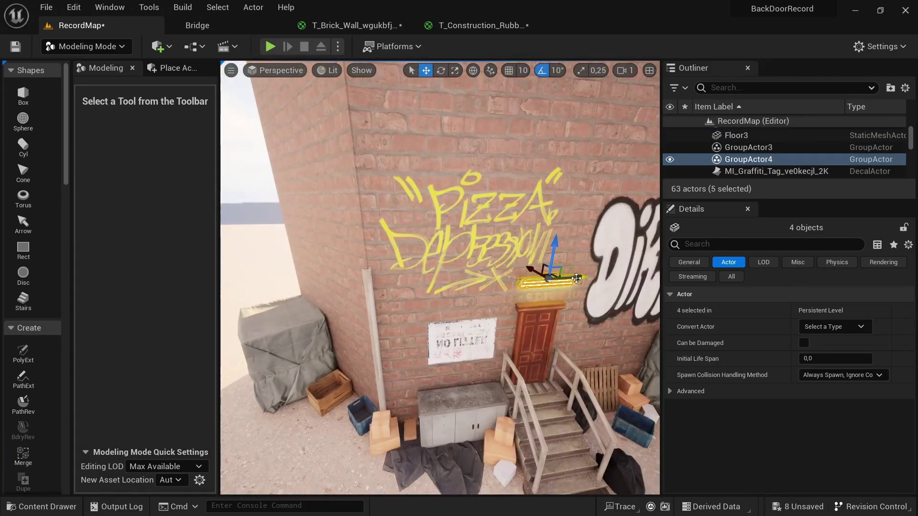
Alt-drag a copy of the lit lamp group onto the left wall and lower it into place
mouse_move(578, 275)
left_mouse_down("alt")
mouse_move(366, 276)
mouse_move(371, 283)
left_mouse_up("alt")
key("e")
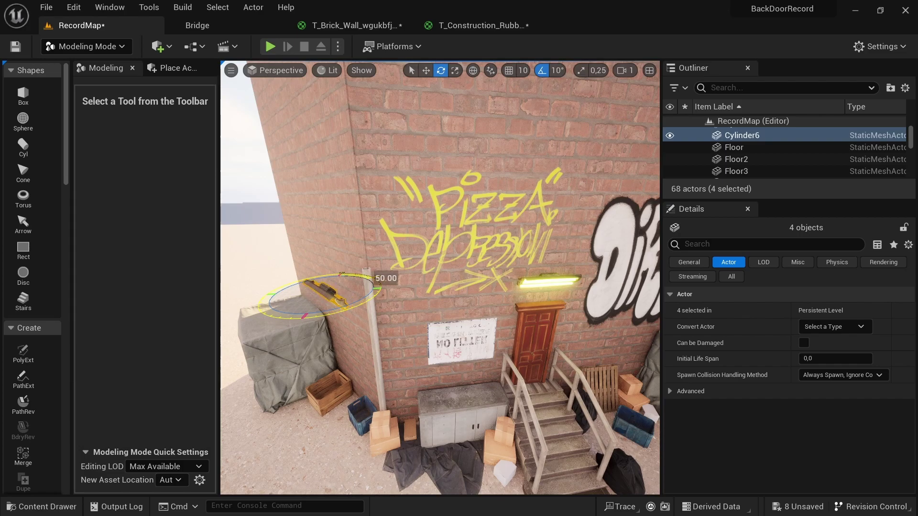
key("w")
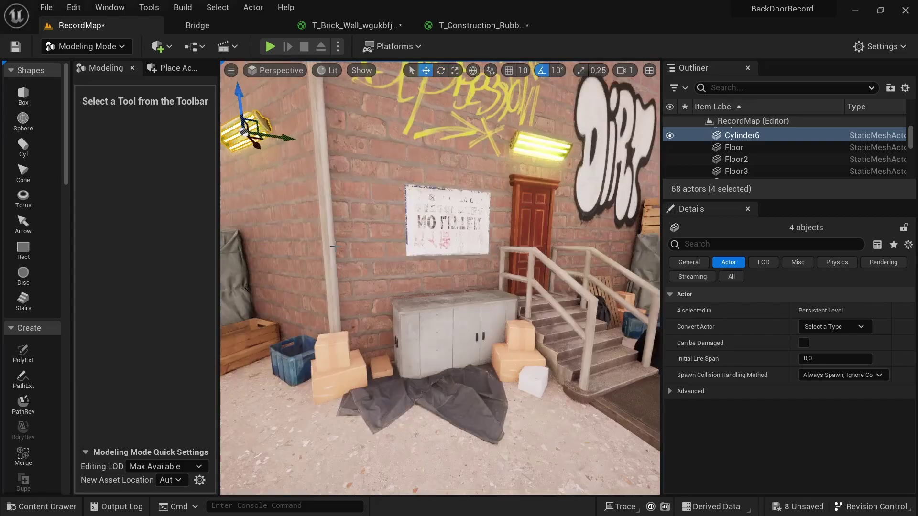
scroll(323, 259, "up", 3)
left_click_drag(241, 102, 242, 108)
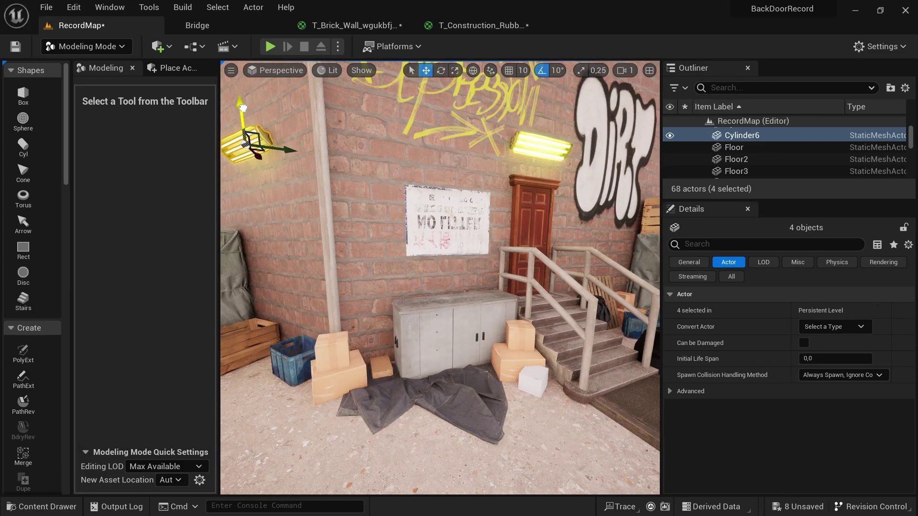
left_click(386, 440)
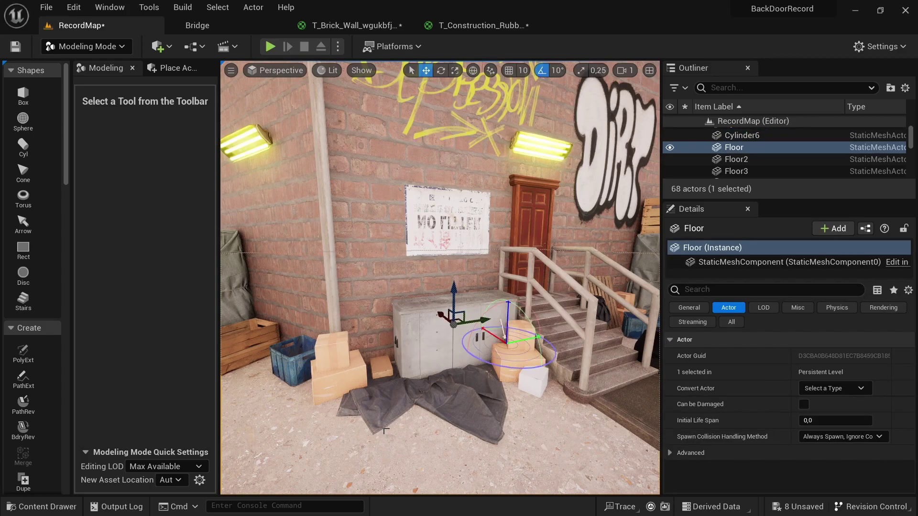
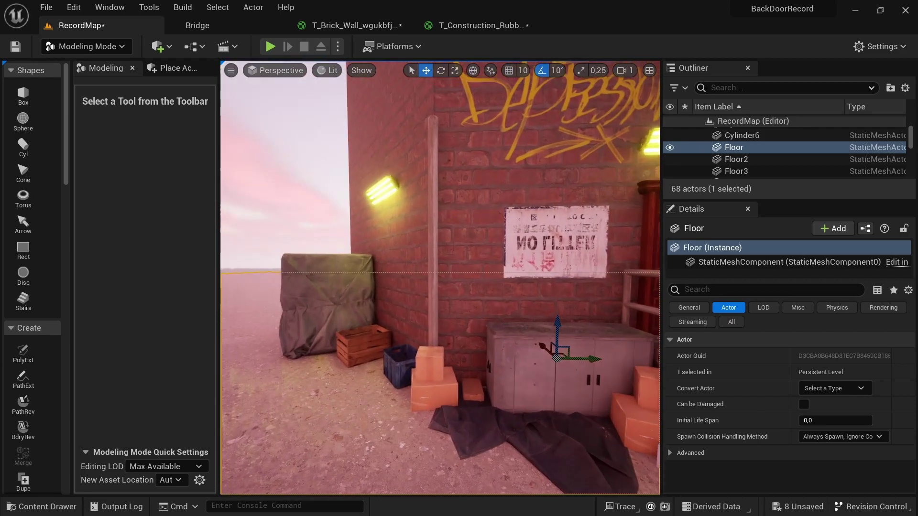
Paste a new concrete pipe into the alley and Alt-drag a copy shifted left along the wall
right_click_drag(364, 415, 416, 334)
key("ctrl+v")
left_click_drag(474, 378, 428, 379, "alt")
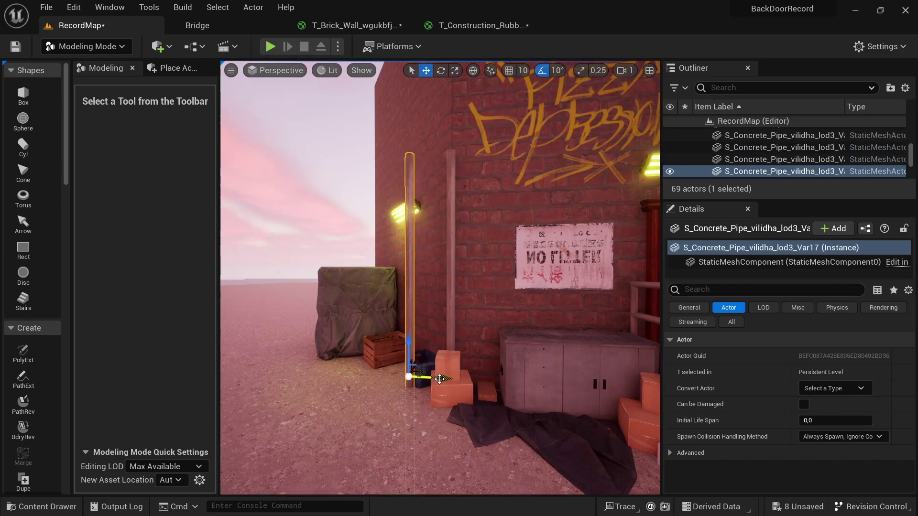
scroll(436, 358, "up", 2)
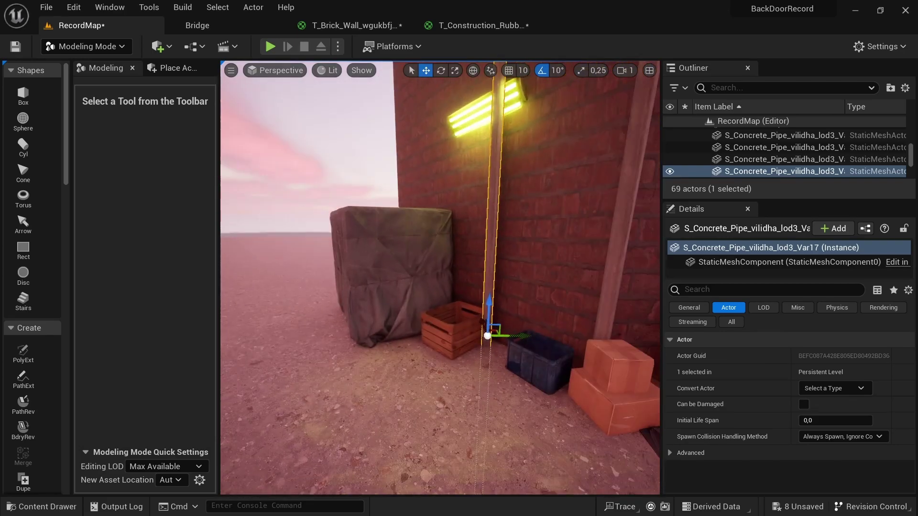
right_click_drag(437, 357, 528, 345)
left_click_drag(528, 345, 533, 340)
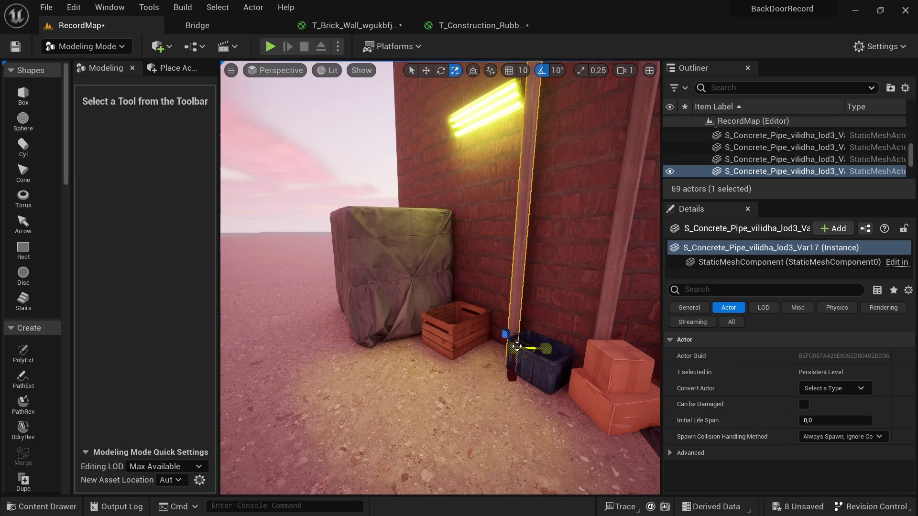
Slide the pipes into place along the graffiti wall, including the one laid horizontal
right_click_drag(530, 342, 289, 288)
key("w")
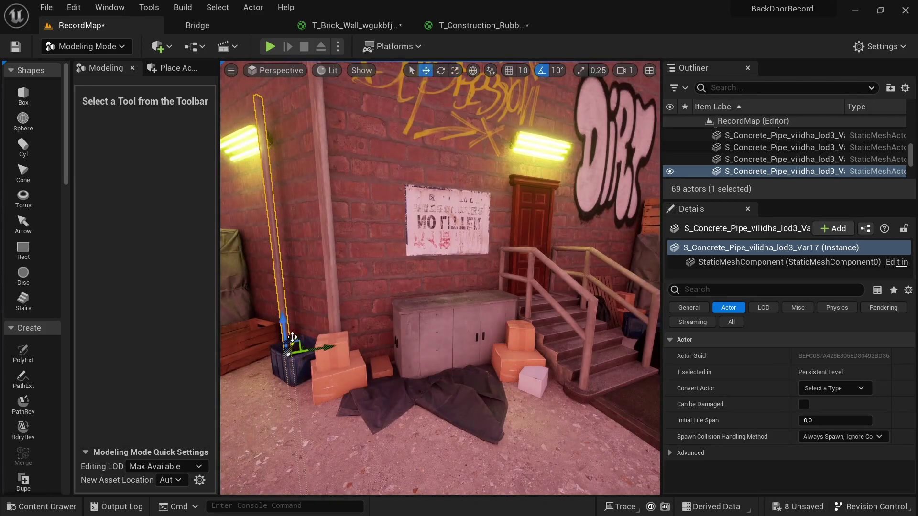
left_click_drag(316, 306, 324, 307)
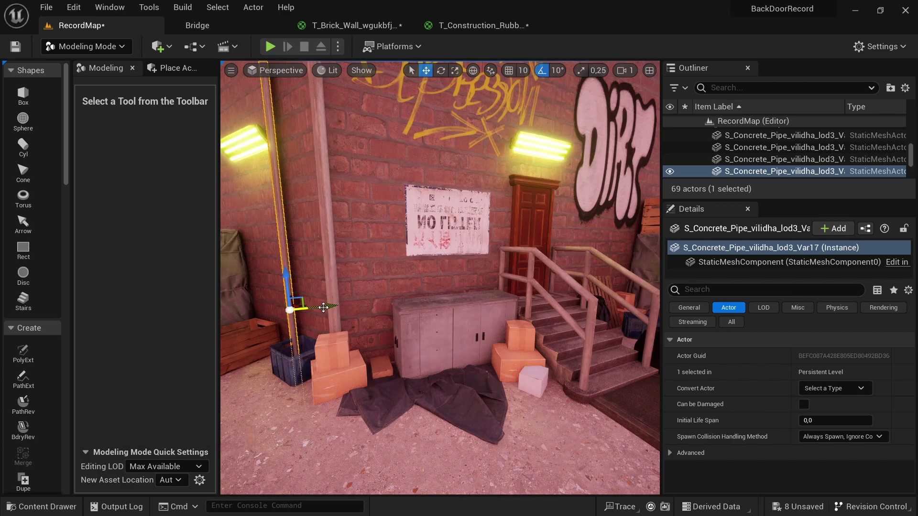
mouse_move(323, 307)
left_mouse_down()
mouse_move(333, 304)
mouse_move(309, 306)
mouse_move(311, 251)
left_mouse_up()
key("w")
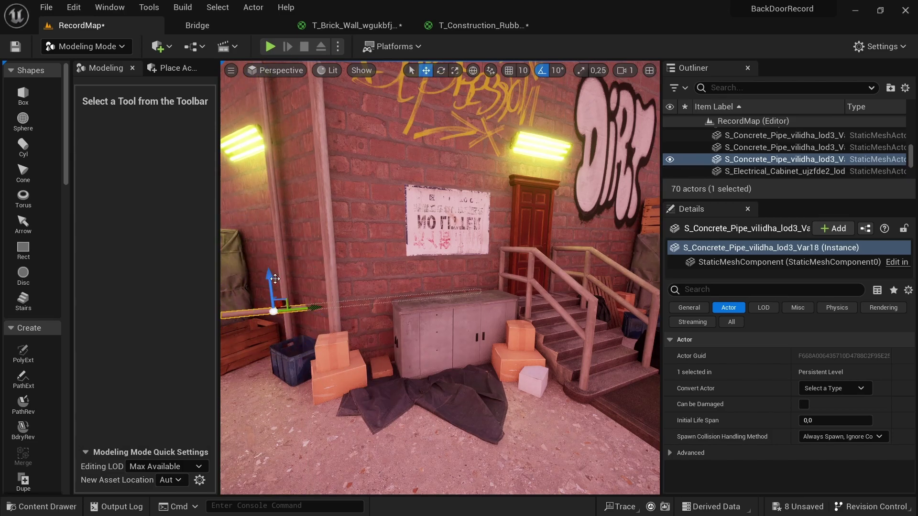
right_click_drag(281, 214, 281, 214)
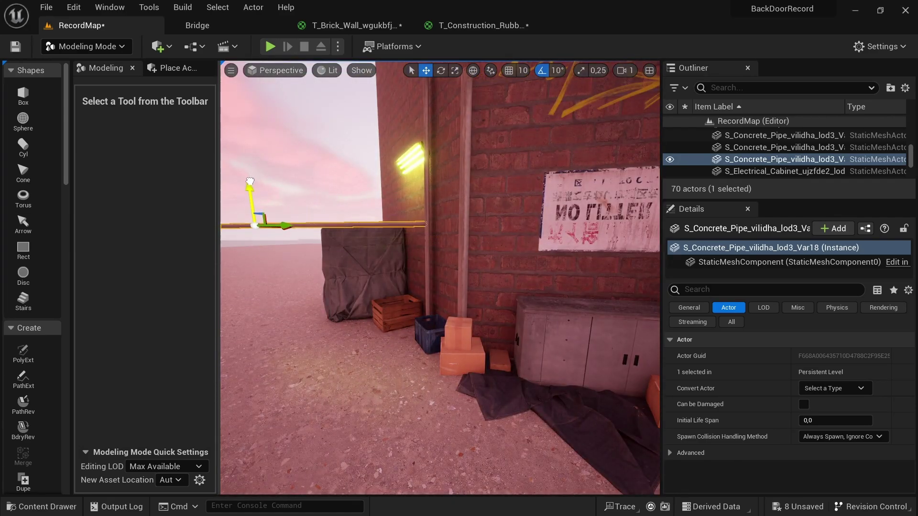
right_click_drag(256, 195, 256, 194)
Duplicate the upright pipe right beside itself and nudge the copy sideways
left_click(310, 260)
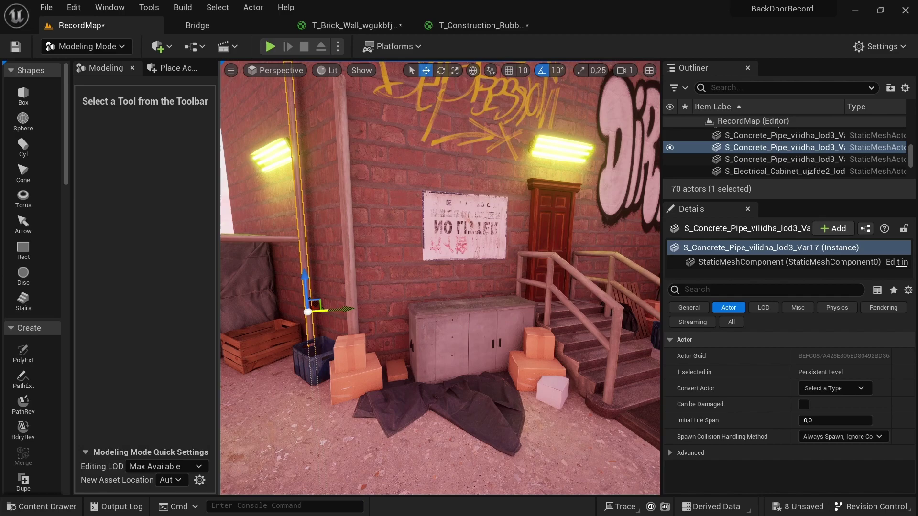
left_click_drag(307, 312, 303, 312, "alt")
key("e")
key("r")
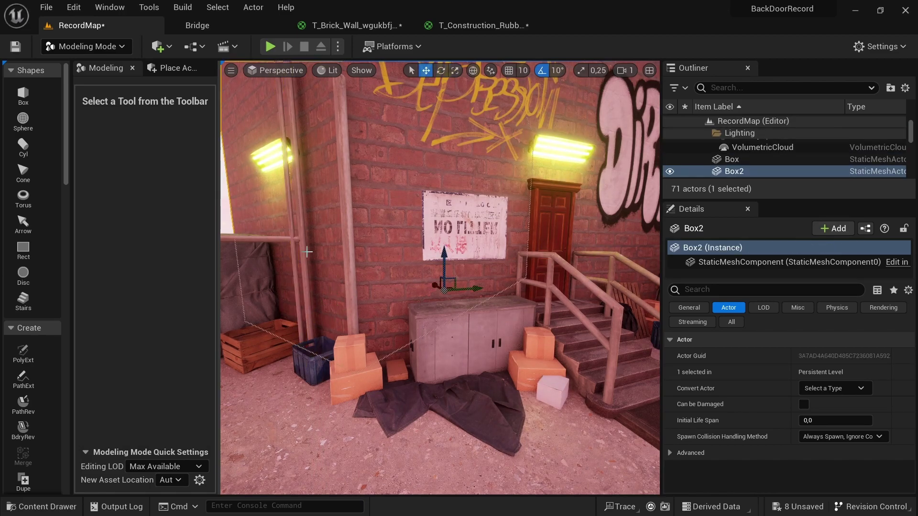
right_click_drag(328, 309, 328, 309)
left_click(331, 235)
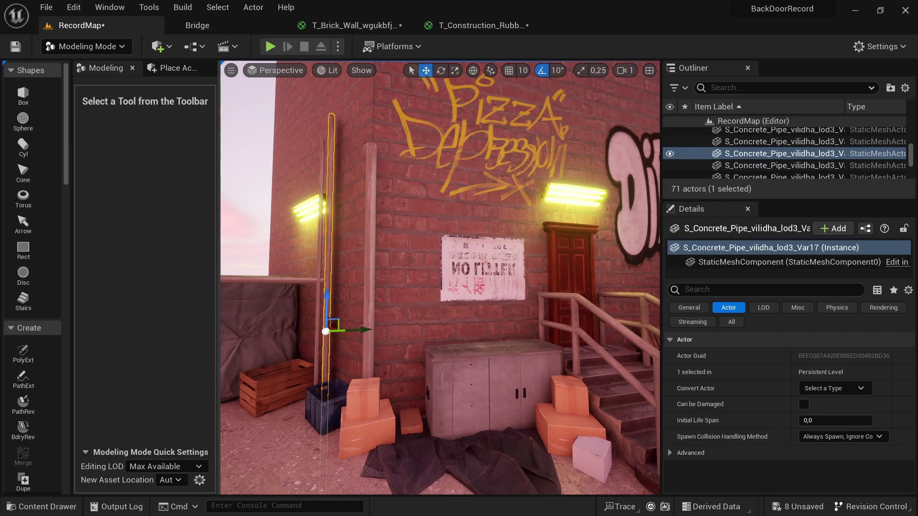
left_click(318, 310)
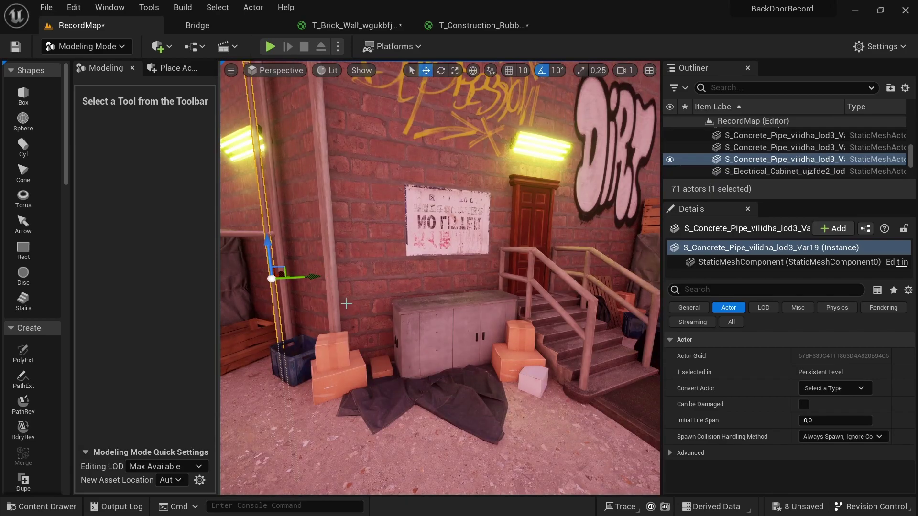
right_click_drag(324, 283, 479, 426)
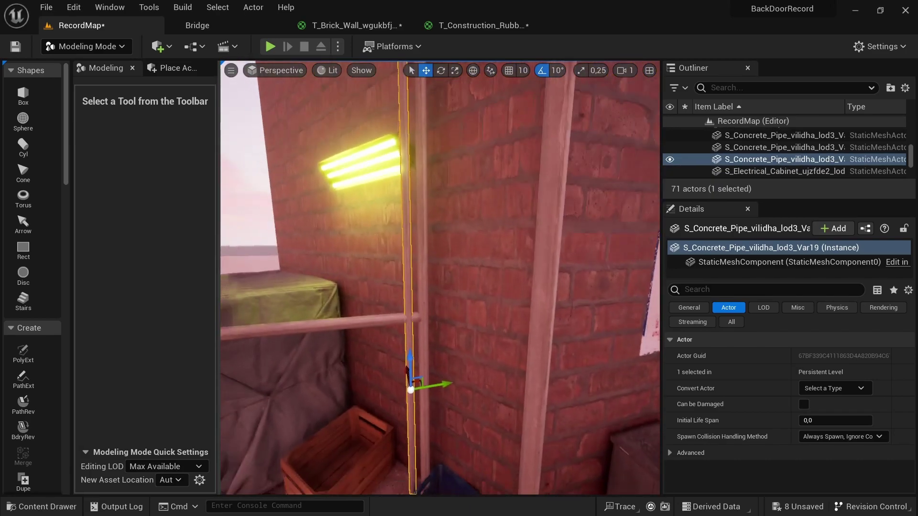
left_click_drag(468, 420, 462, 421)
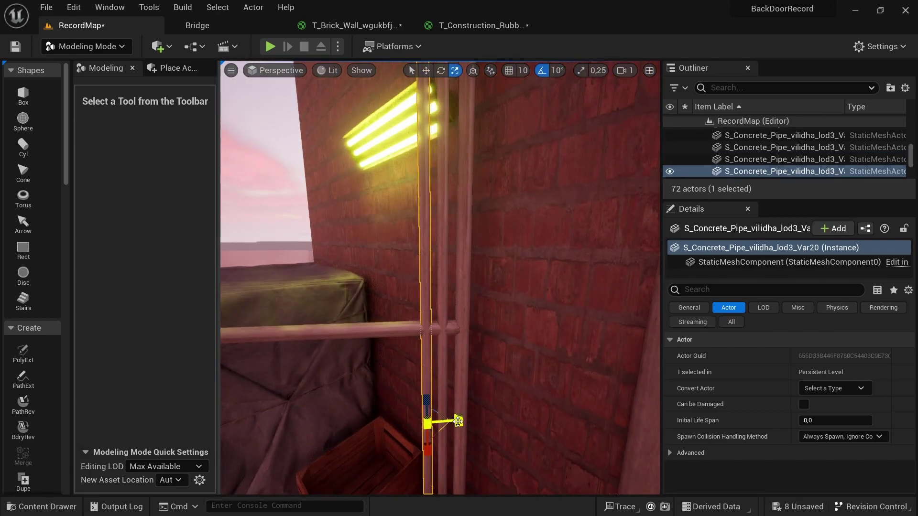
Tilt the copied pipe to lean diagonally and Alt-drag another tilted copy along the wall
key("r")
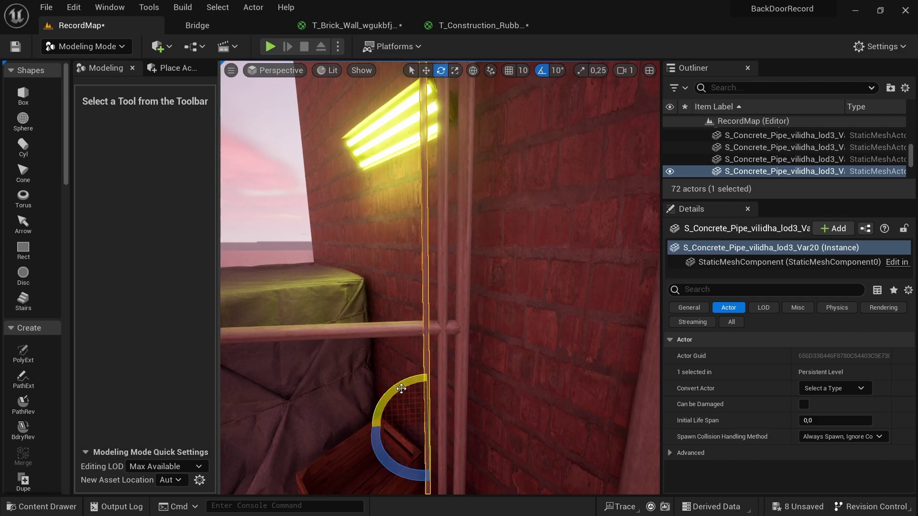
left_click_drag(401, 389, 438, 365)
key("w")
right_click_drag(426, 379, 426, 335)
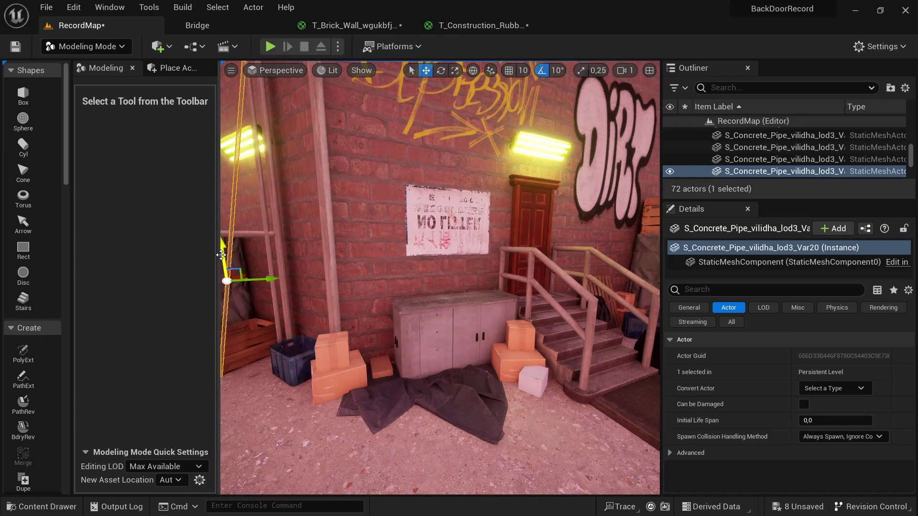
right_click_drag(532, 311, 533, 296)
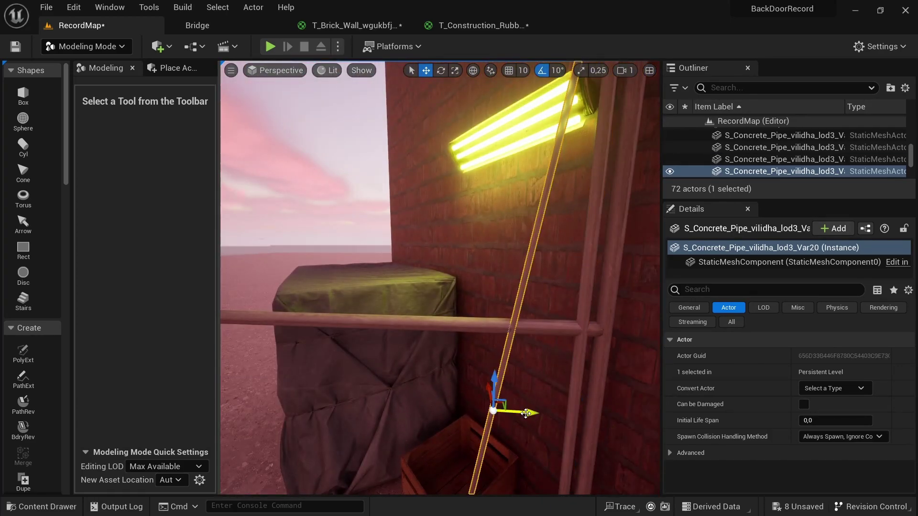
left_click_drag(526, 413, 509, 411, "alt")
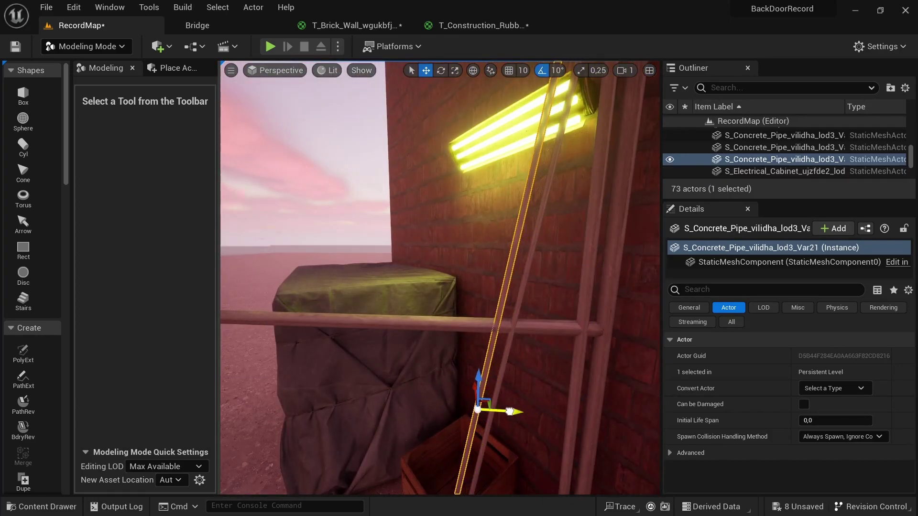
Select both tilted pipes and Alt-drag several more copies leftward along the wall
left_click(501, 384, "ctrl")
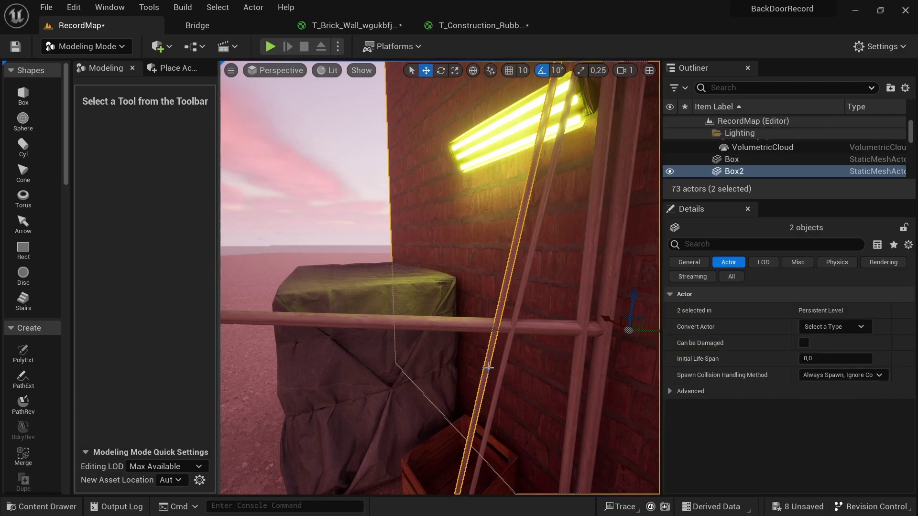
mouse_move(526, 413)
left_mouse_down("alt")
mouse_move(476, 398)
mouse_move(420, 407)
left_mouse_up("alt")
middle_click_drag(384, 403, 567, 375)
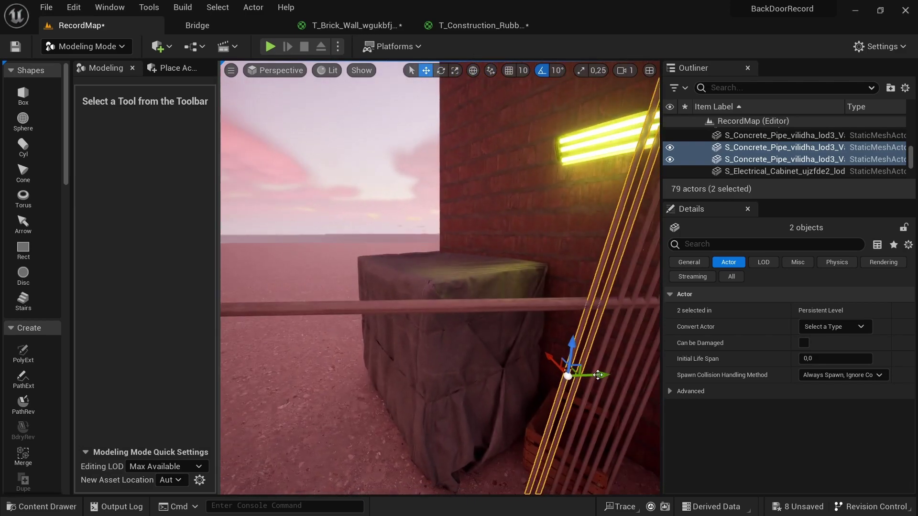
left_click_drag(600, 374, 370, 382, "alt")
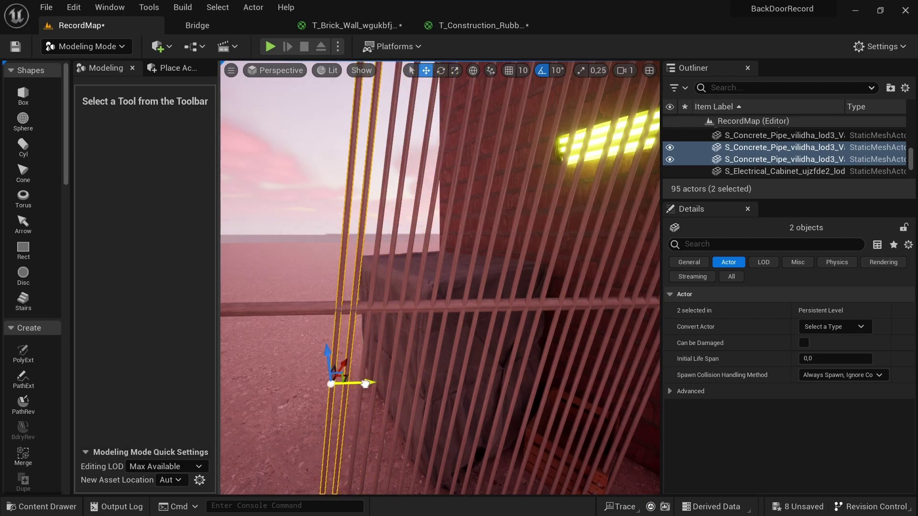
key("f")
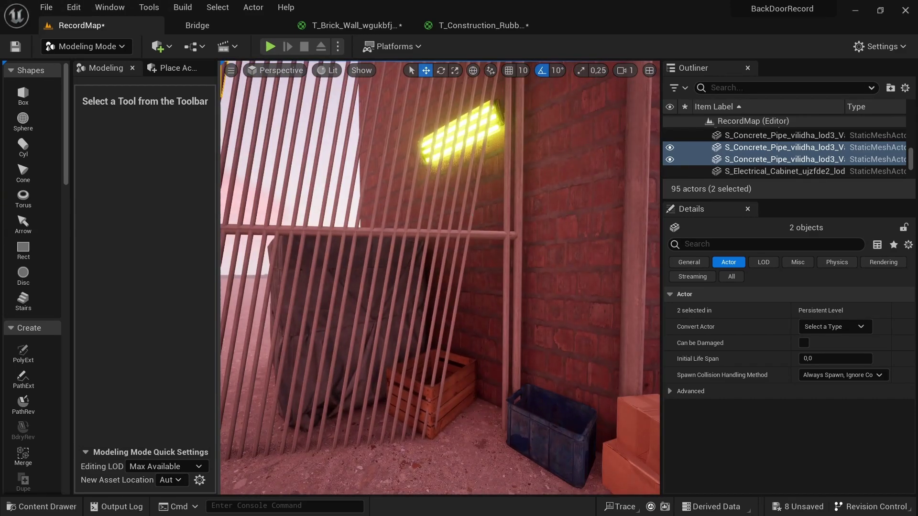
Duplicate a single tilted pipe sideways and downward to fill out the fence bars
left_click(466, 277)
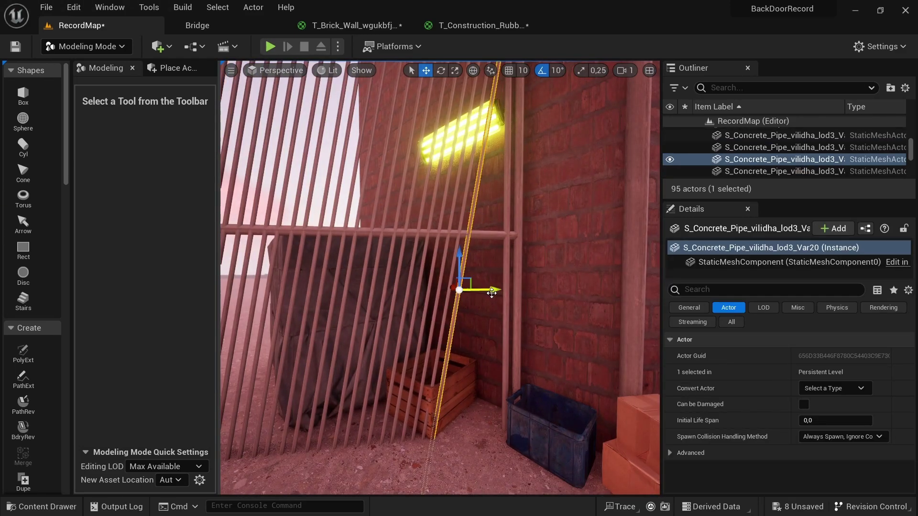
left_click_drag(484, 280, 491, 280, "alt")
middle_click_drag(474, 261, 477, 404)
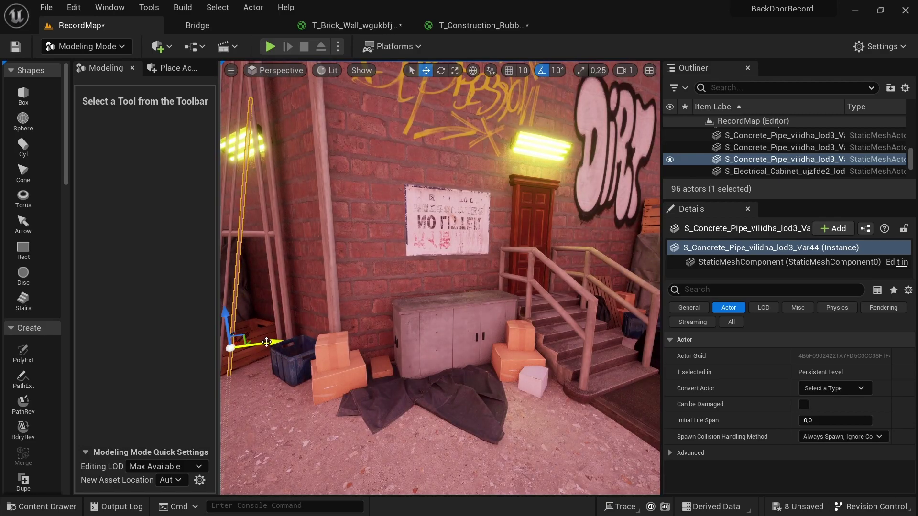
left_click_drag(267, 342, 276, 341, "alt")
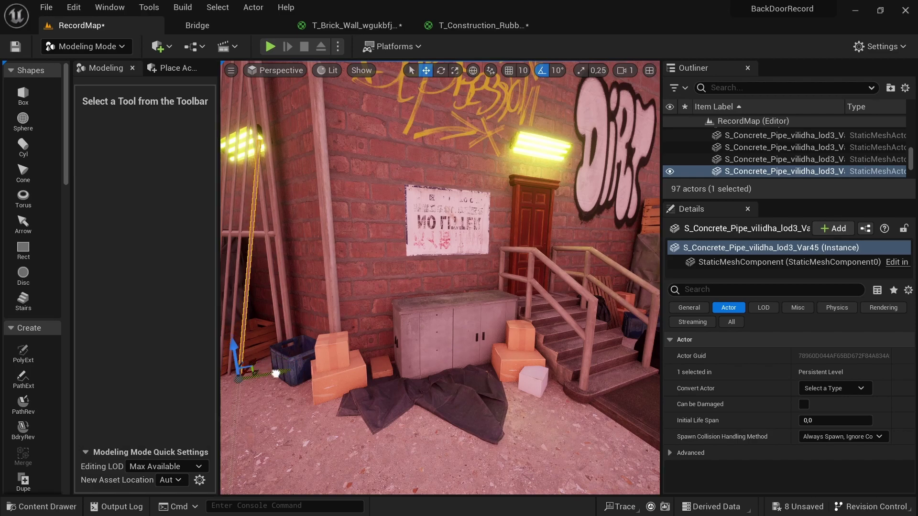
left_click_drag(232, 350, 254, 462, "alt")
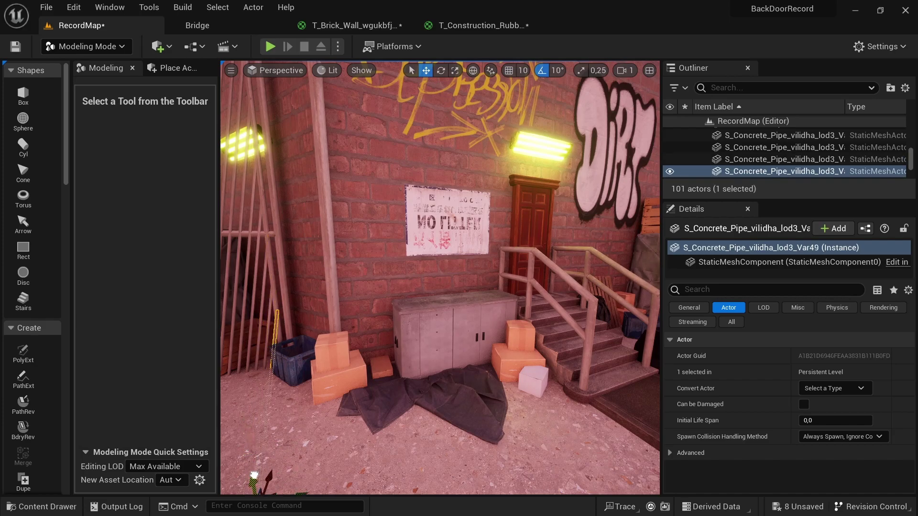
right_click_drag(405, 293, 447, 233)
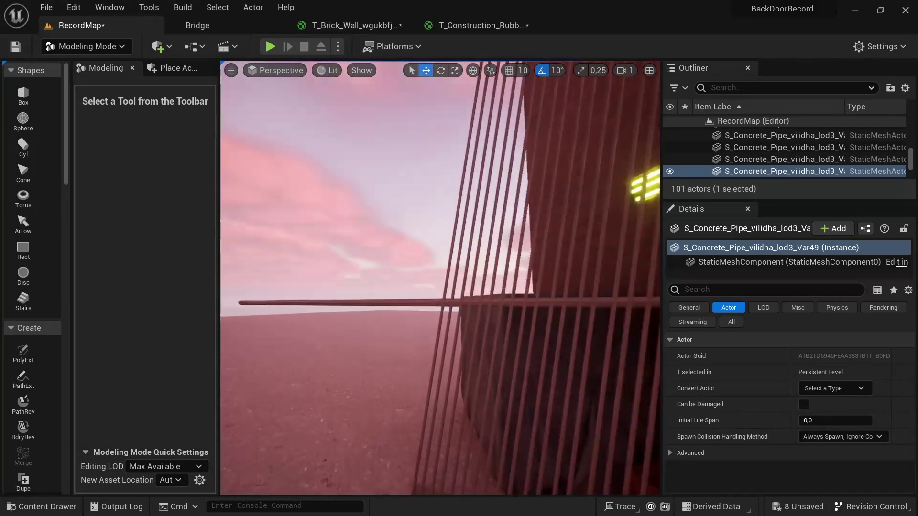
Duplicate two fence pipes tilted by 10° and repeat the crossing pairs along the fence
left_click(438, 232)
left_click(447, 228, "ctrl")
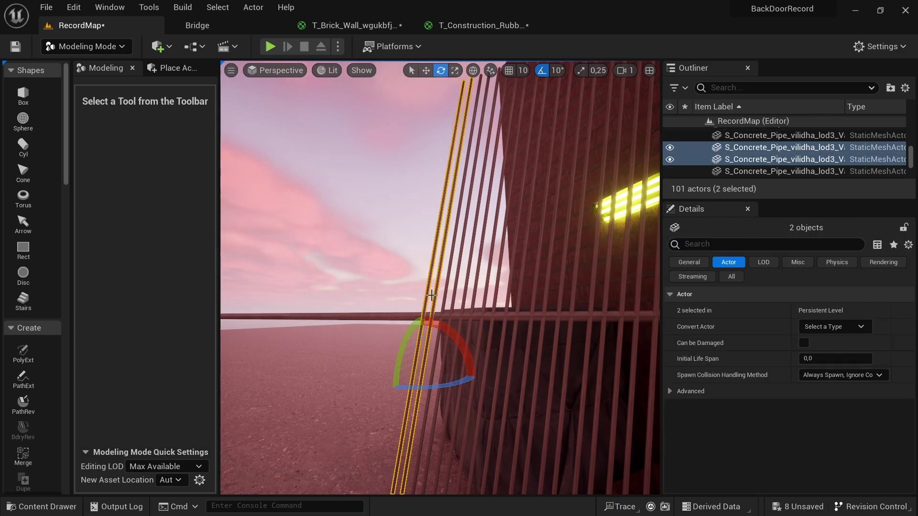
mouse_move(459, 374)
left_mouse_down("alt")
mouse_move(478, 354)
mouse_move(503, 378)
mouse_move(534, 383)
left_mouse_up("alt")
key("e")
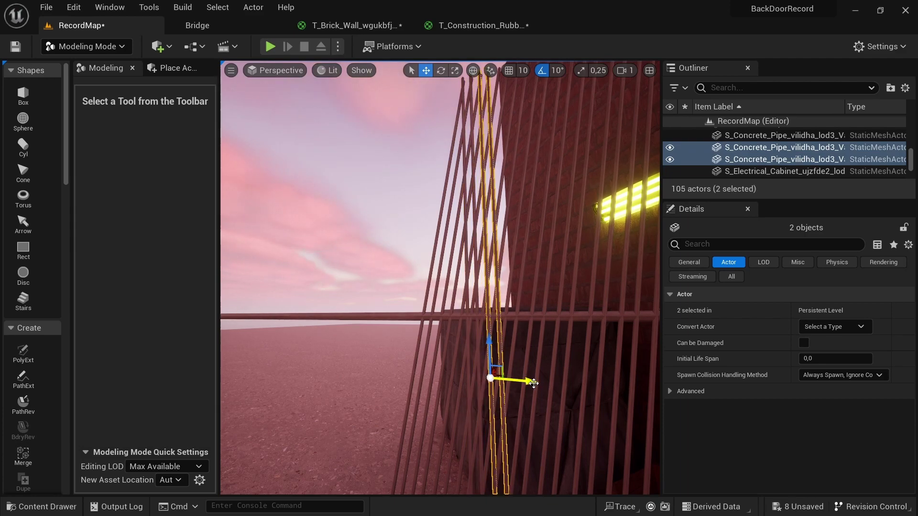
scroll(521, 397, "down", 2)
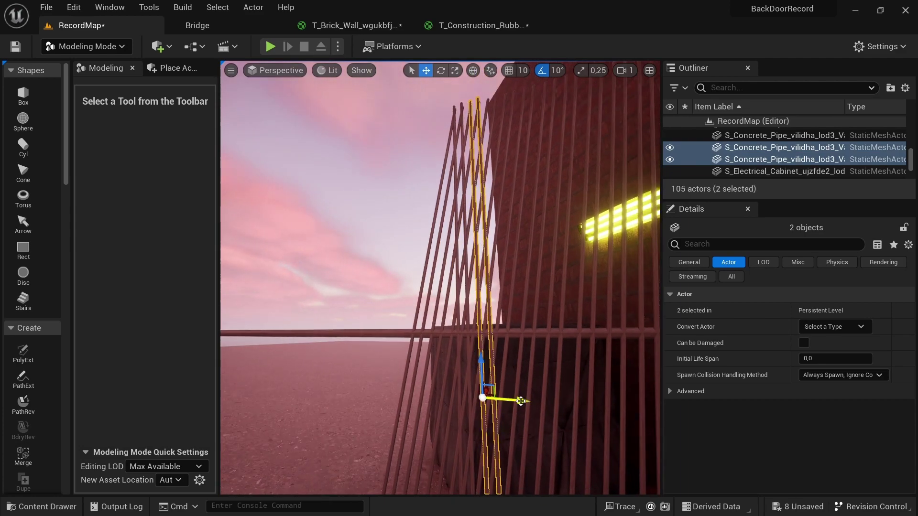
mouse_move(521, 401)
left_mouse_down("alt")
mouse_move(606, 419)
mouse_move(615, 406)
mouse_move(598, 422)
mouse_move(659, 431)
left_mouse_up("alt")
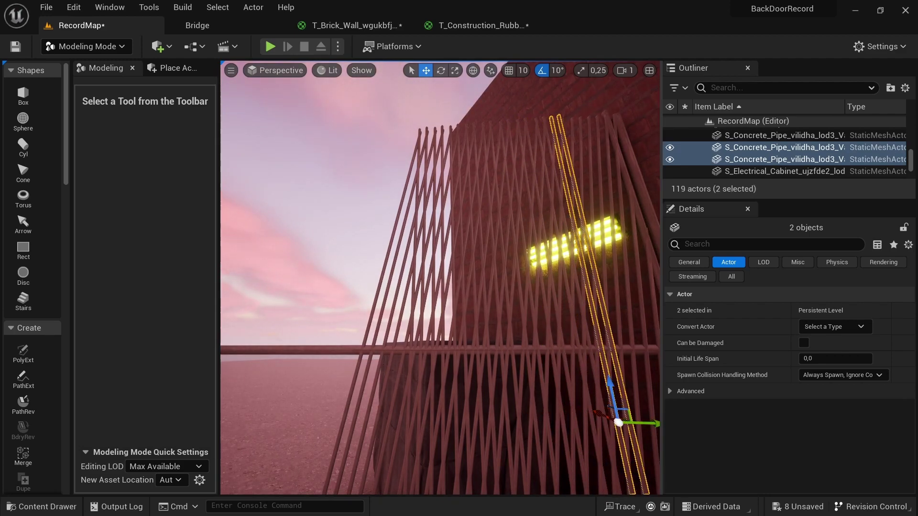
left_click_drag(600, 386, 640, 387, "alt")
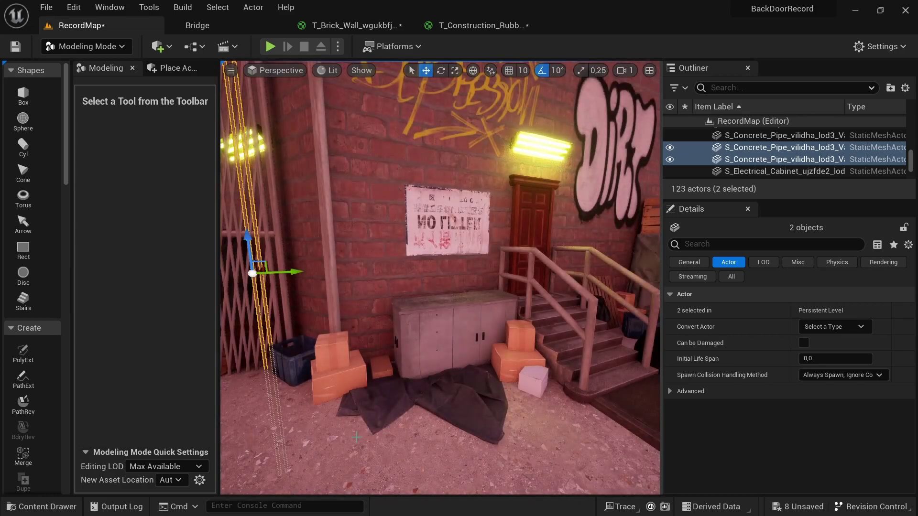
left_click(374, 401)
Place a Rect Light from the Quick Add Lights menu and aim it down toward the wall
left_click(169, 50)
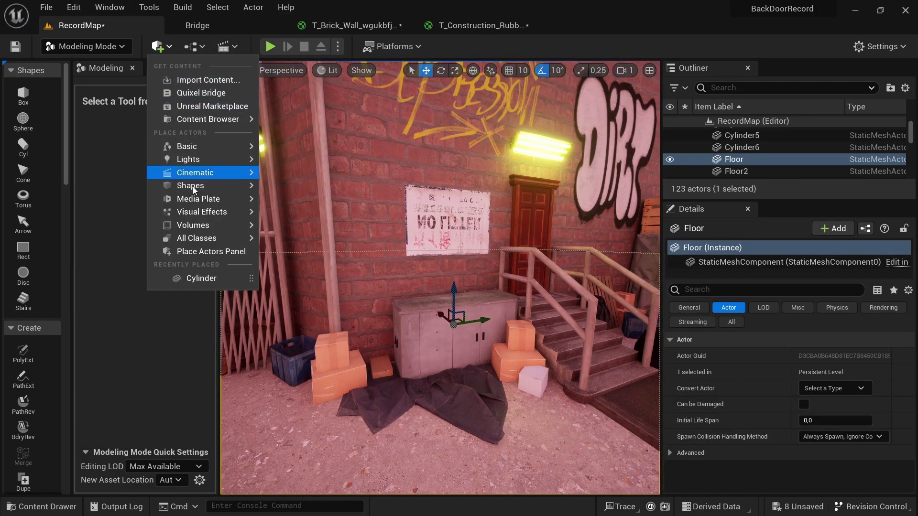
mouse_move(193, 162)
left_click(308, 203)
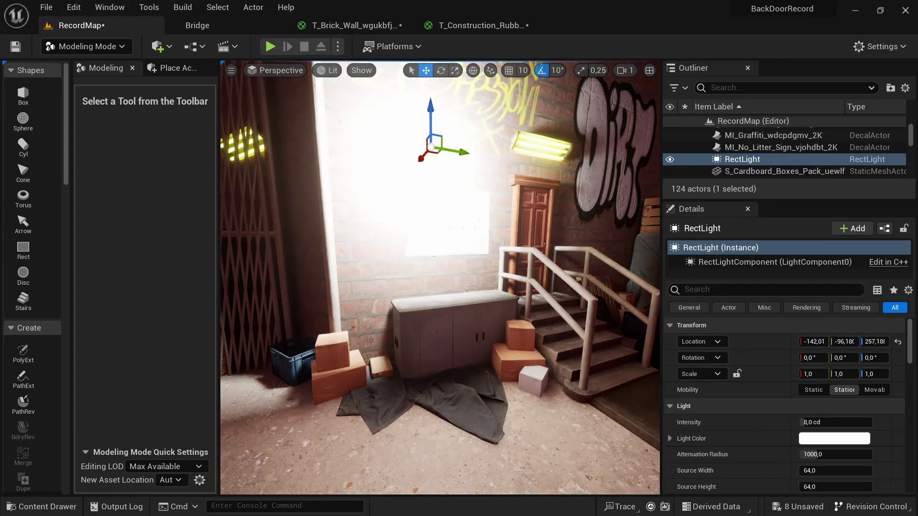
key("f")
key("e")
left_click_drag(457, 292, 441, 356)
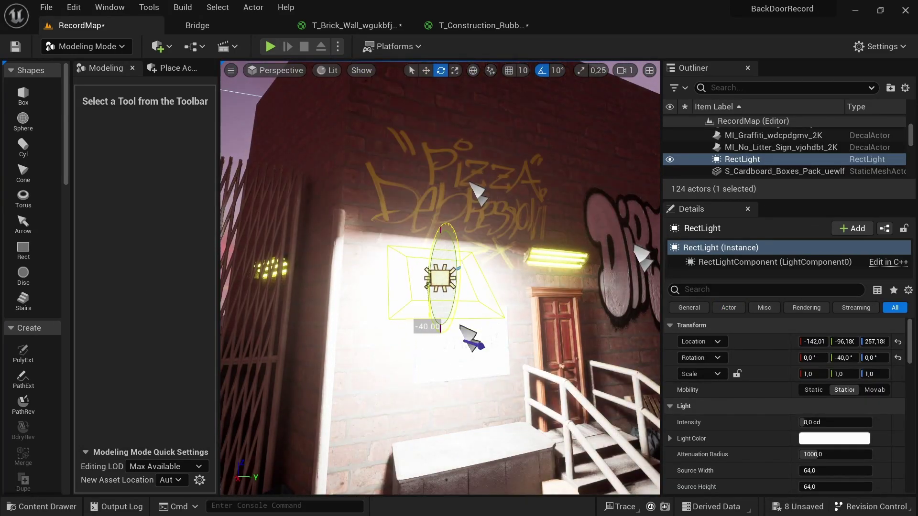
Lower the rect light's intensity and attenuation radius, make it yellow, and widen its source to about 92.6
left_click_drag(834, 422, 813, 422)
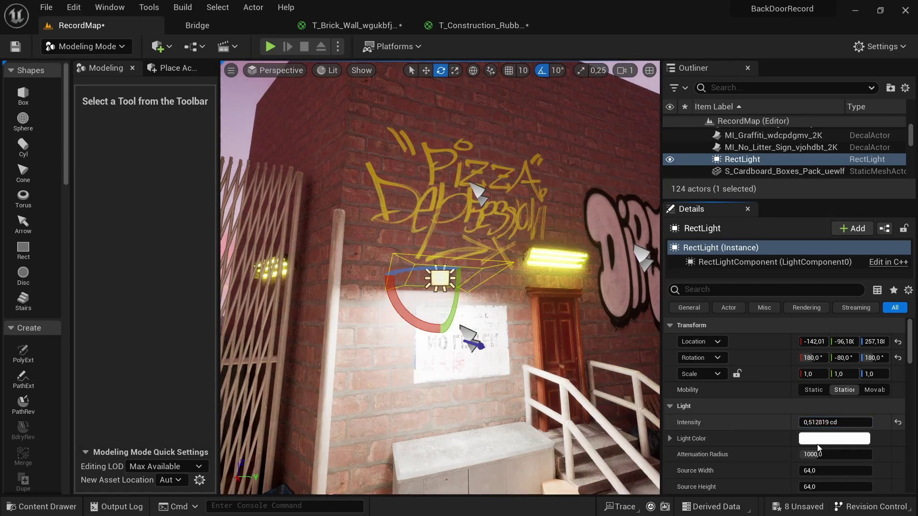
mouse_move(834, 454)
left_mouse_down()
mouse_move(813, 454)
mouse_move(846, 455)
left_mouse_up()
left_click(835, 438)
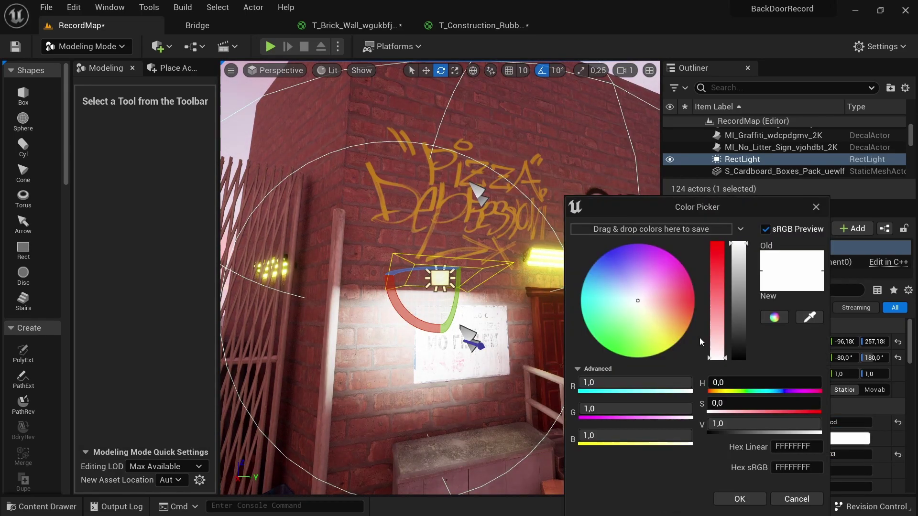
left_click(664, 351)
left_click(740, 499)
scroll(808, 451, "down", 1)
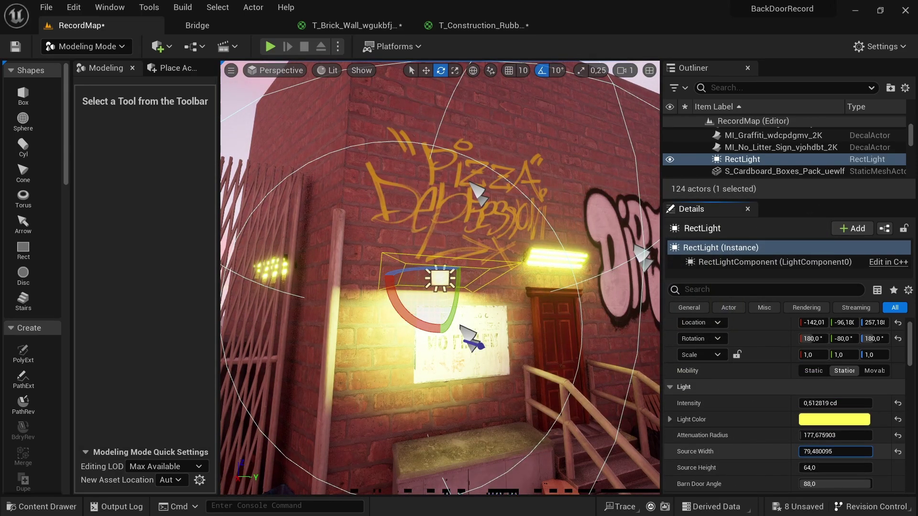
mouse_move(813, 451)
left_mouse_down()
mouse_move(832, 451)
mouse_move(793, 484)
left_mouse_up()
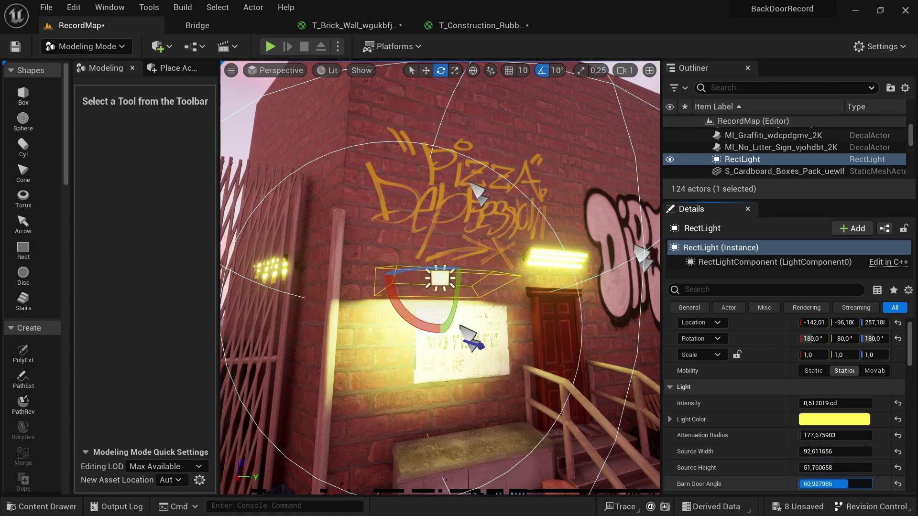
Move the light under the lamp above the door and Alt-drag a copy toward the fence
key("w")
left_click_drag(480, 286, 584, 246)
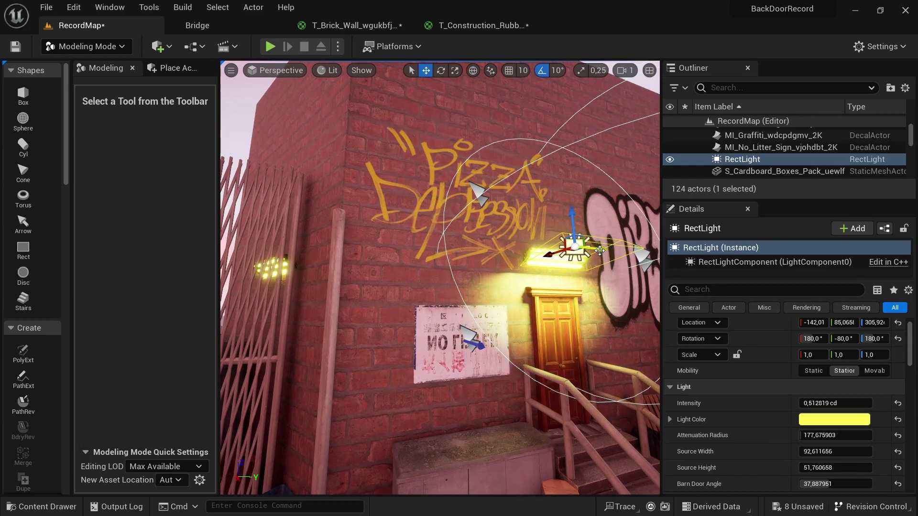
left_click_drag(584, 245, 316, 226, "alt")
Turn RectLight2 to about 230° yaw and move it onto the lamp above the lattice fence
right_click_drag(316, 225, 392, 225)
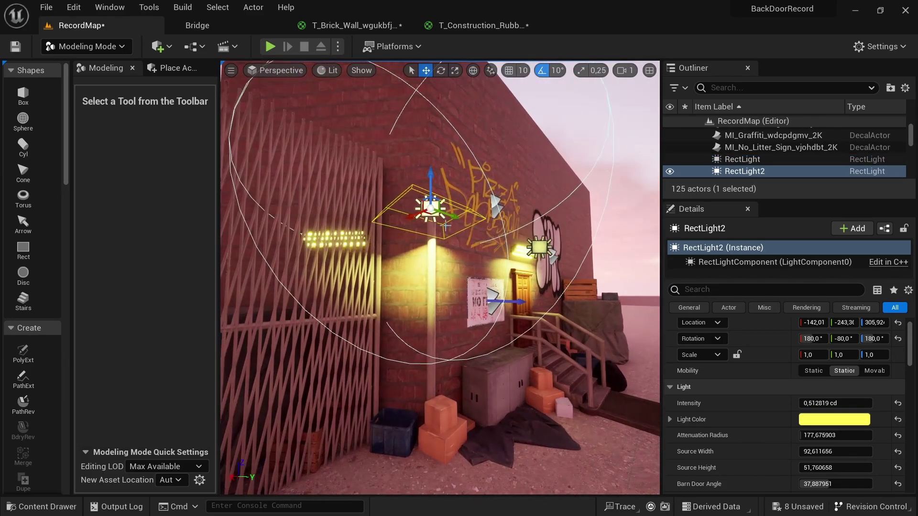
key("e")
mouse_move(430, 213)
left_mouse_down()
mouse_move(445, 224)
mouse_move(459, 206)
left_mouse_up()
key("w")
mouse_move(404, 199)
left_mouse_down()
mouse_move(348, 242)
mouse_move(337, 229)
mouse_move(503, 265)
left_mouse_up()
key("e")
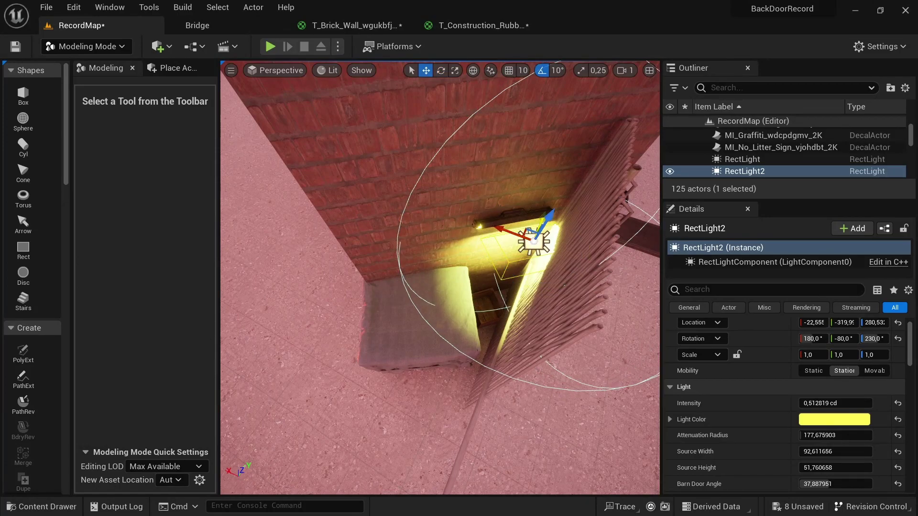
left_click_drag(534, 239, 523, 241)
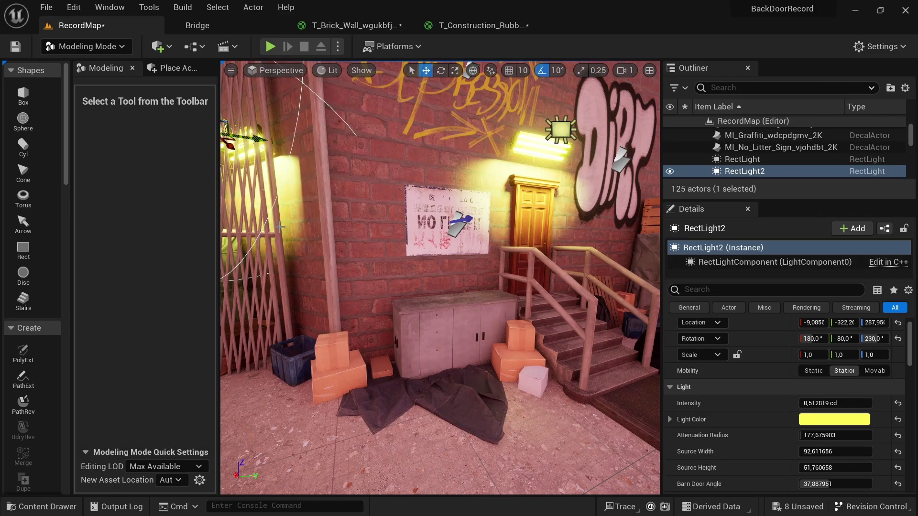
left_click(273, 304)
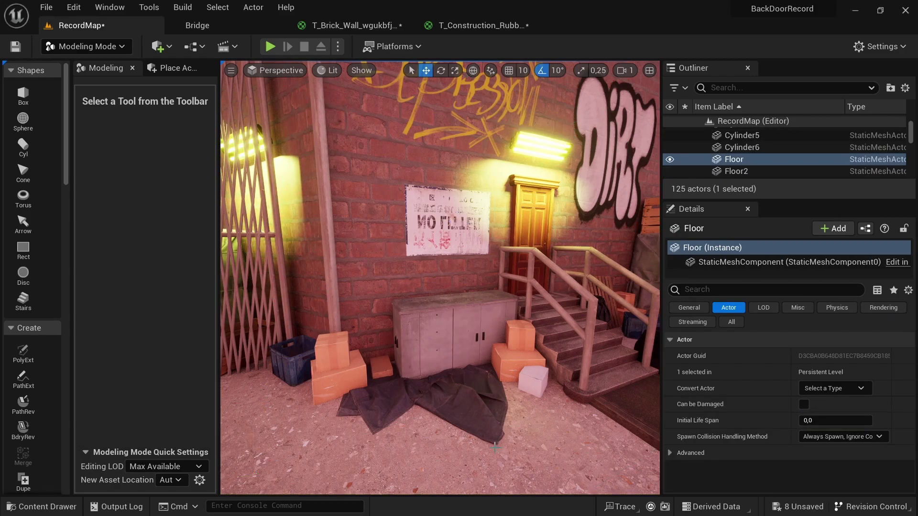